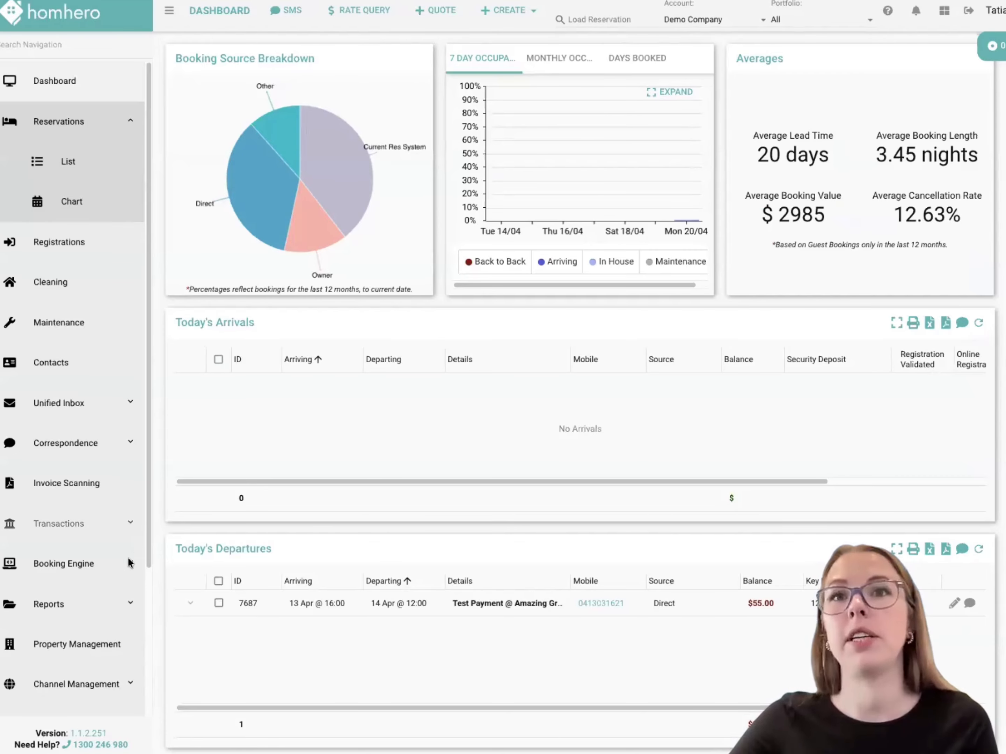
# Open the Booking Engine's availability grid for all properties.
pyautogui.click(53, 562)
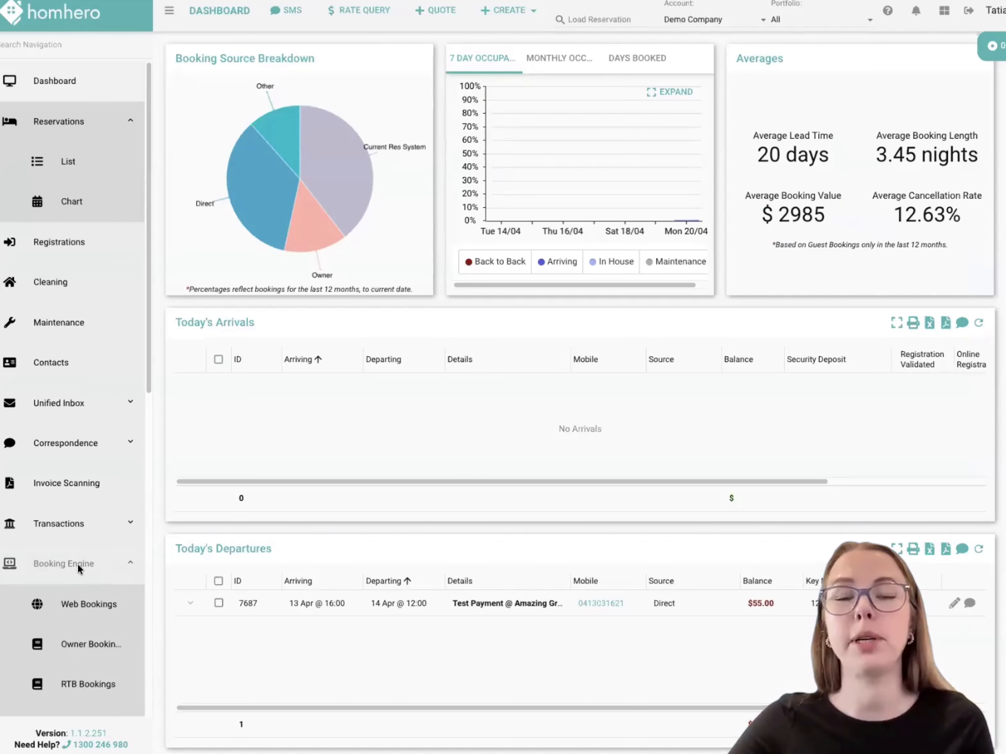
pyautogui.scroll(-3, 77, 558)
pyautogui.scroll(-3, 73, 548)
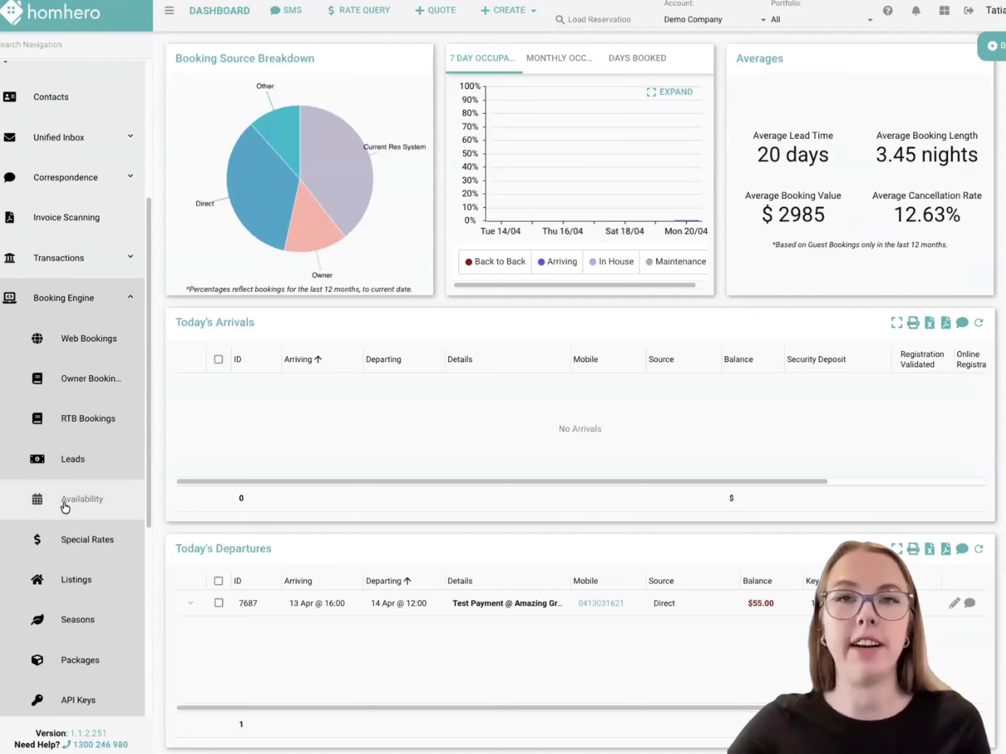
pyautogui.click(66, 502)
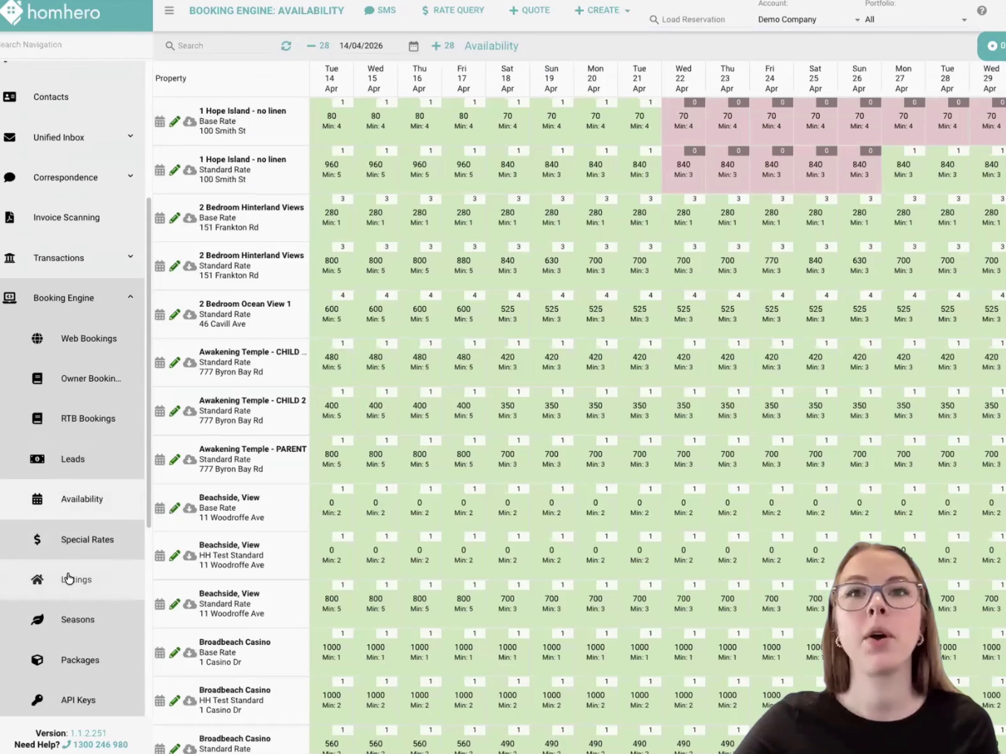
# Open the Booking Engine listings and bring up the rates calendar of the 1 Hope Island - no linen listing.
pyautogui.click(39, 586)
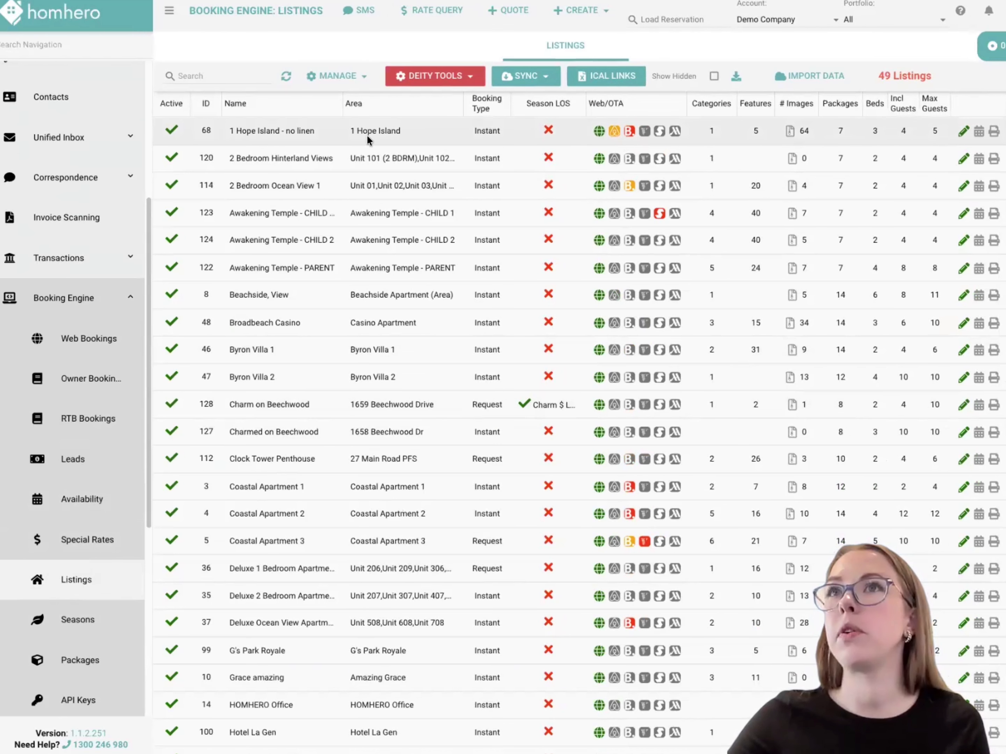
pyautogui.moveTo(610, 135)
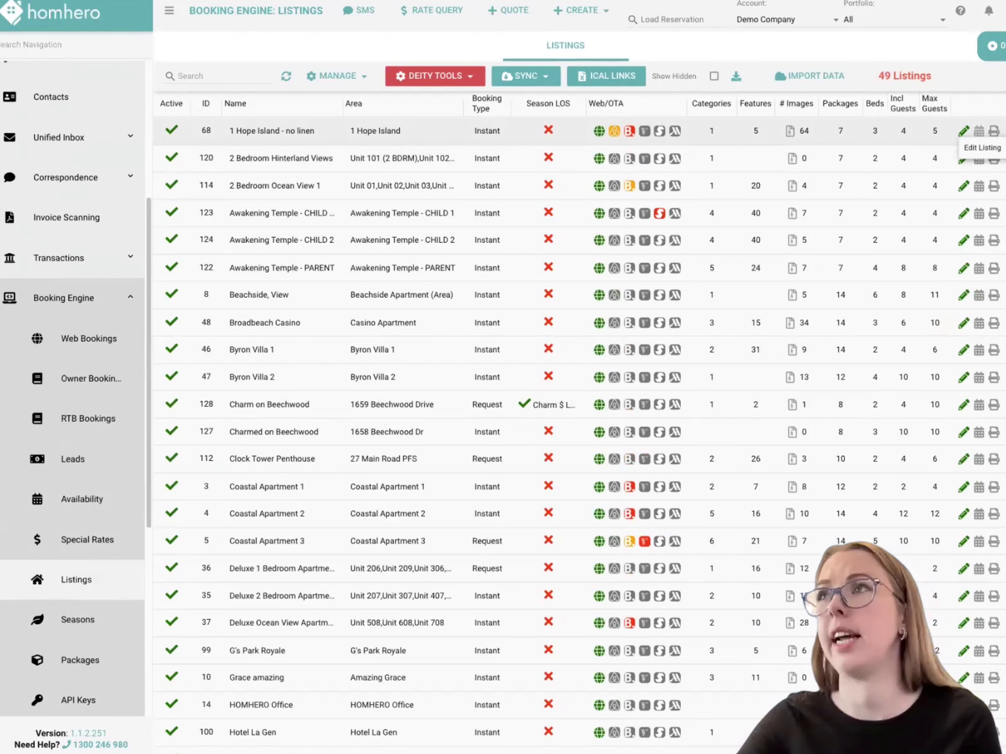
pyautogui.click(978, 131)
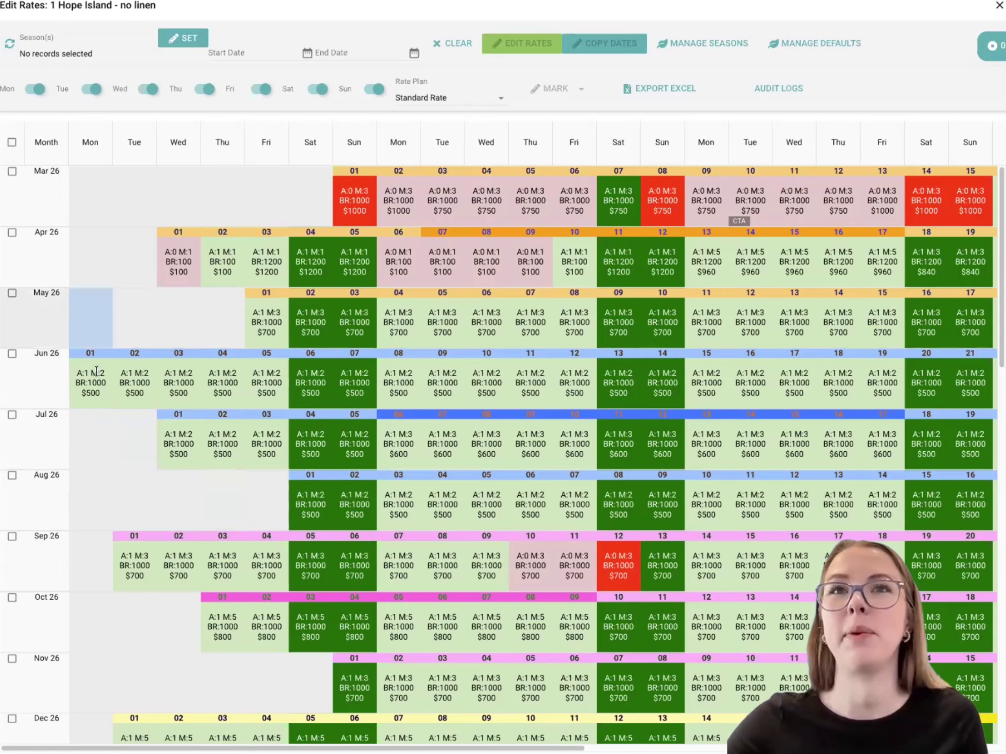
# Review the 1 Hope Island rates calendar from the 1 June 2026 cell through May 2028 and close it.
pyautogui.click(89, 388)
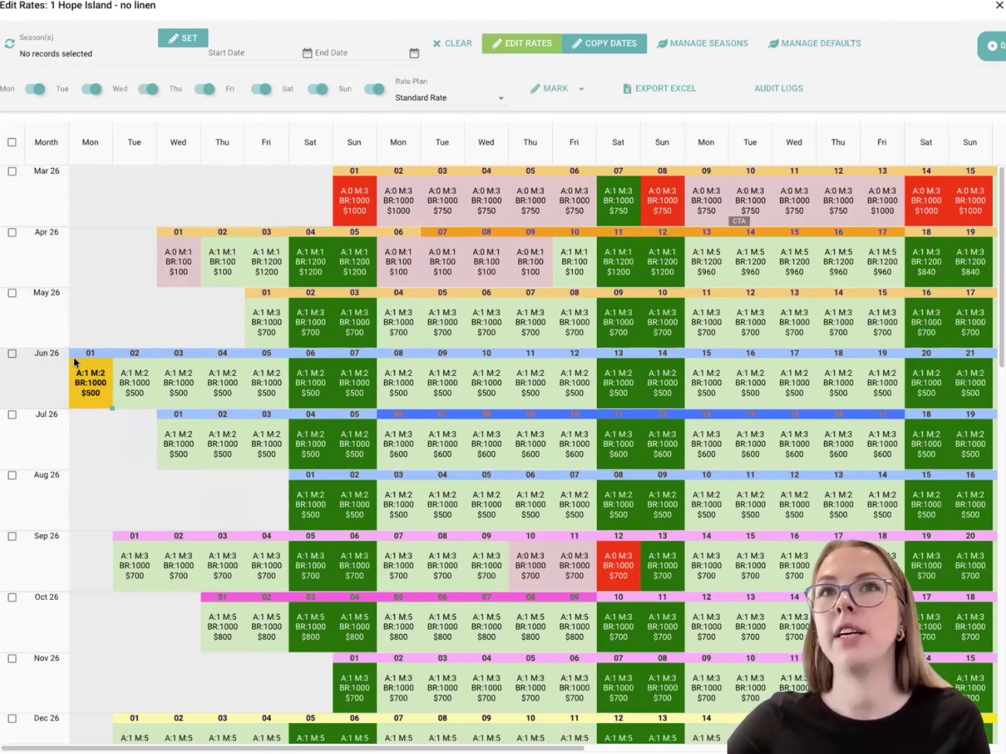
pyautogui.moveTo(87, 356)
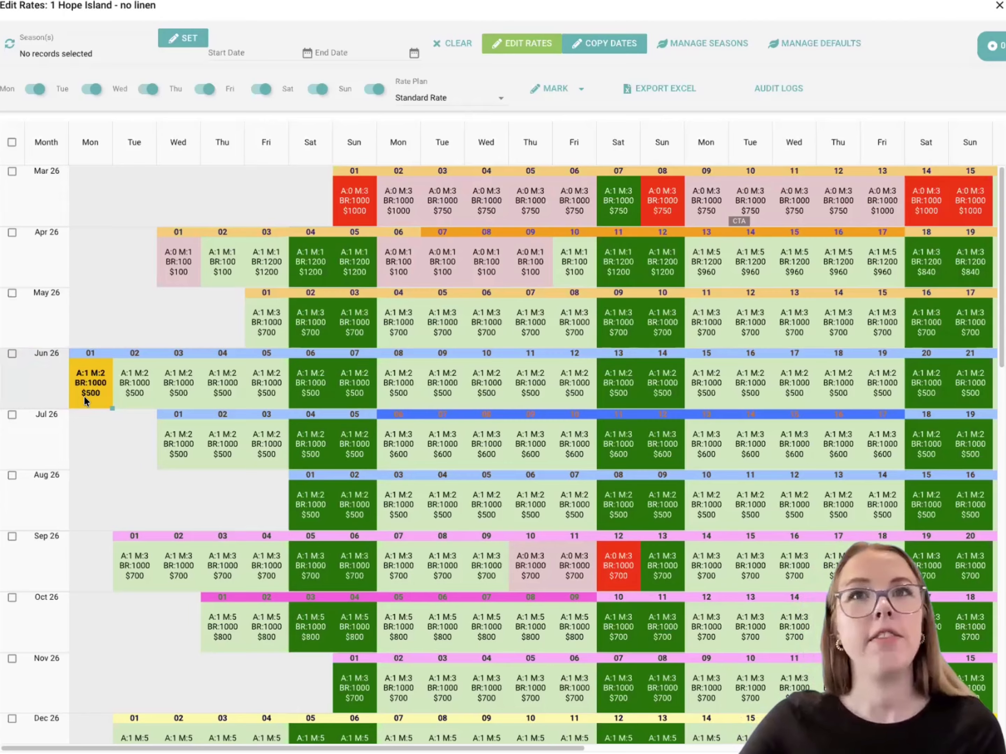
pyautogui.scroll(-1, 83, 397)
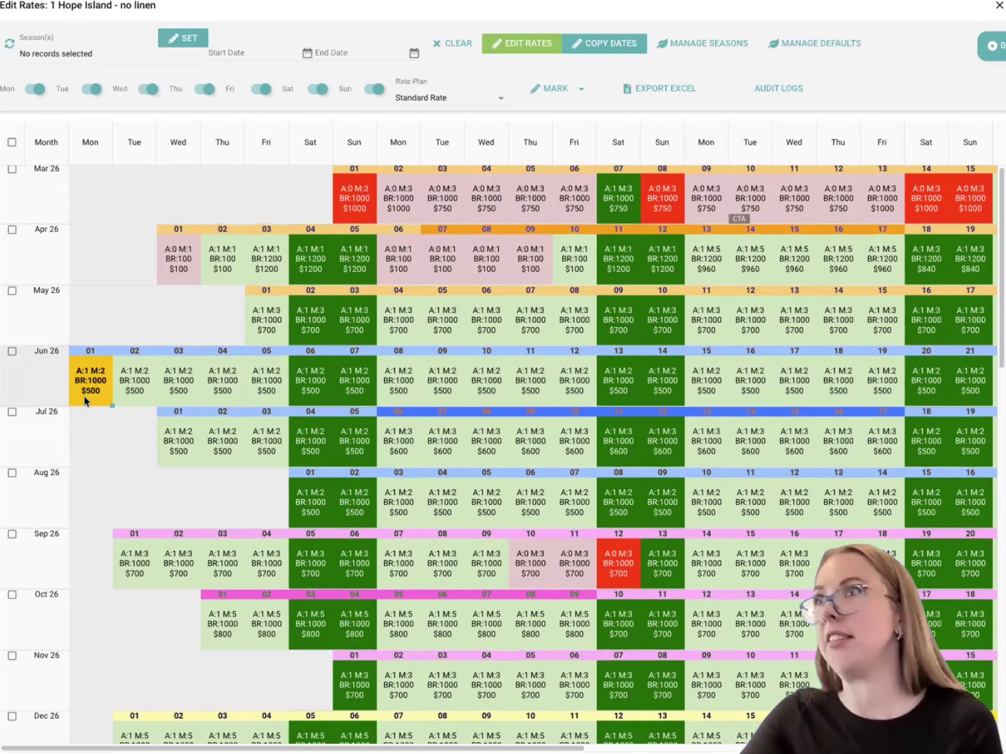
pyautogui.scroll(-15, 84, 399)
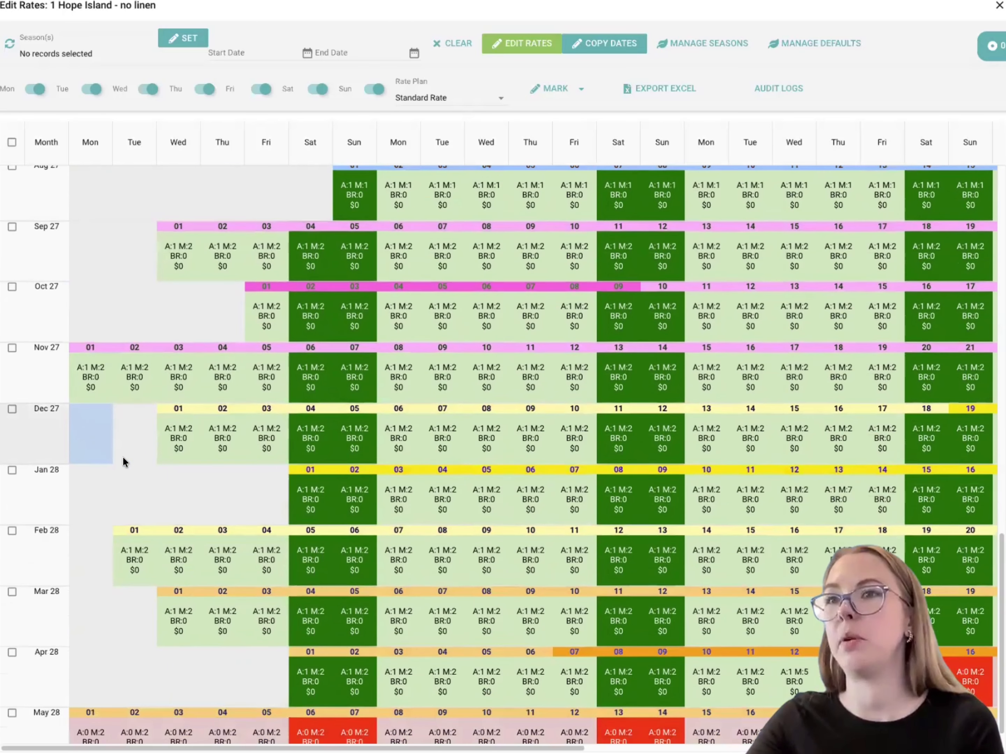
pyautogui.scroll(-3, 123, 458)
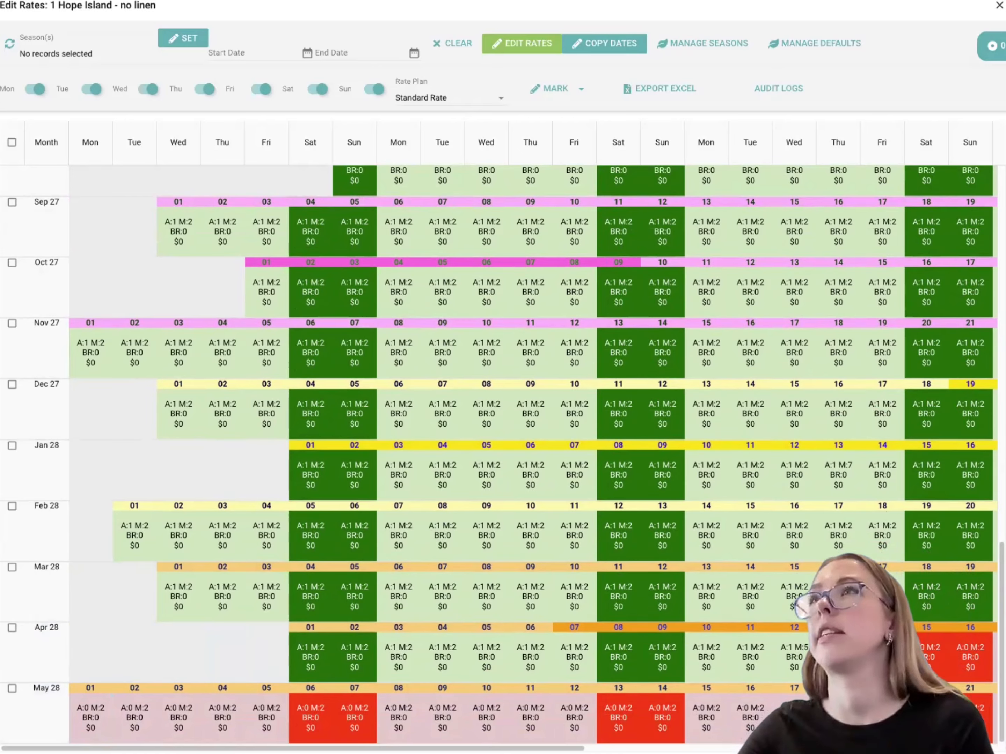
pyautogui.click(998, 6)
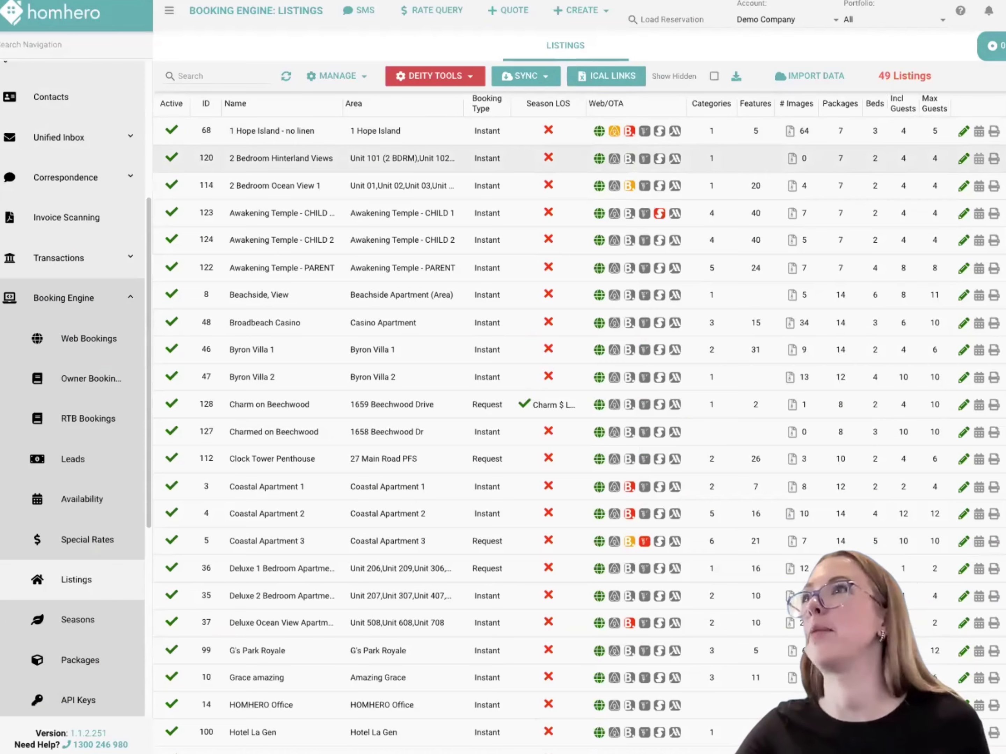
# Open the rates calendar of the 2 Bedroom Hinterland Views listing and view its default base rates per weekday.
pyautogui.click(979, 159)
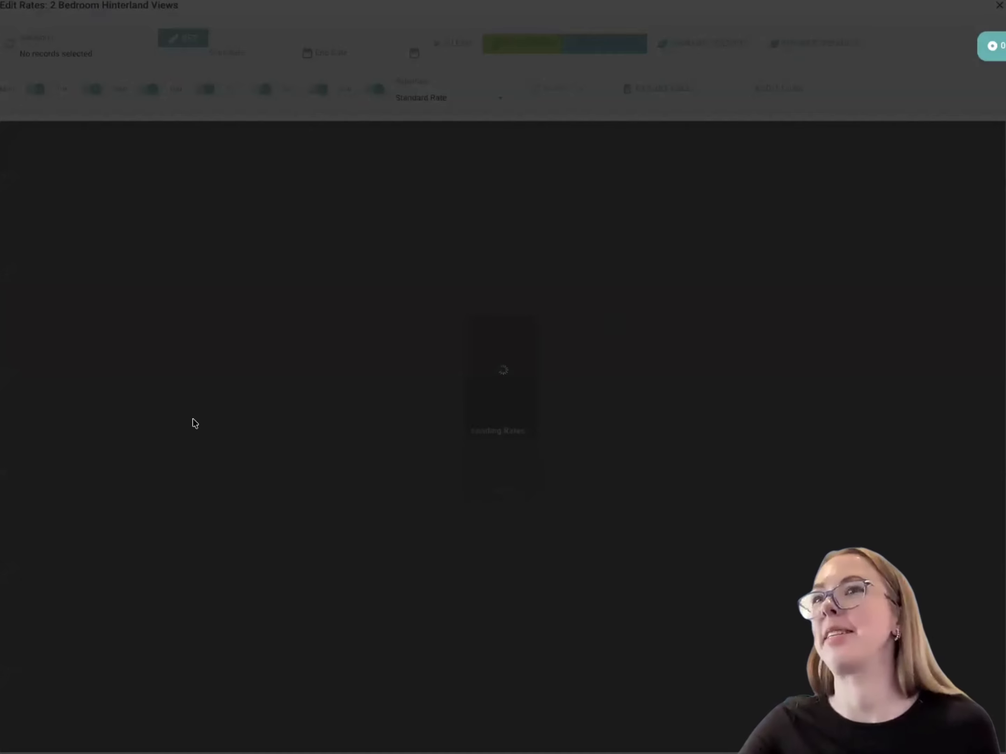
pyautogui.scroll(-15, 153, 429)
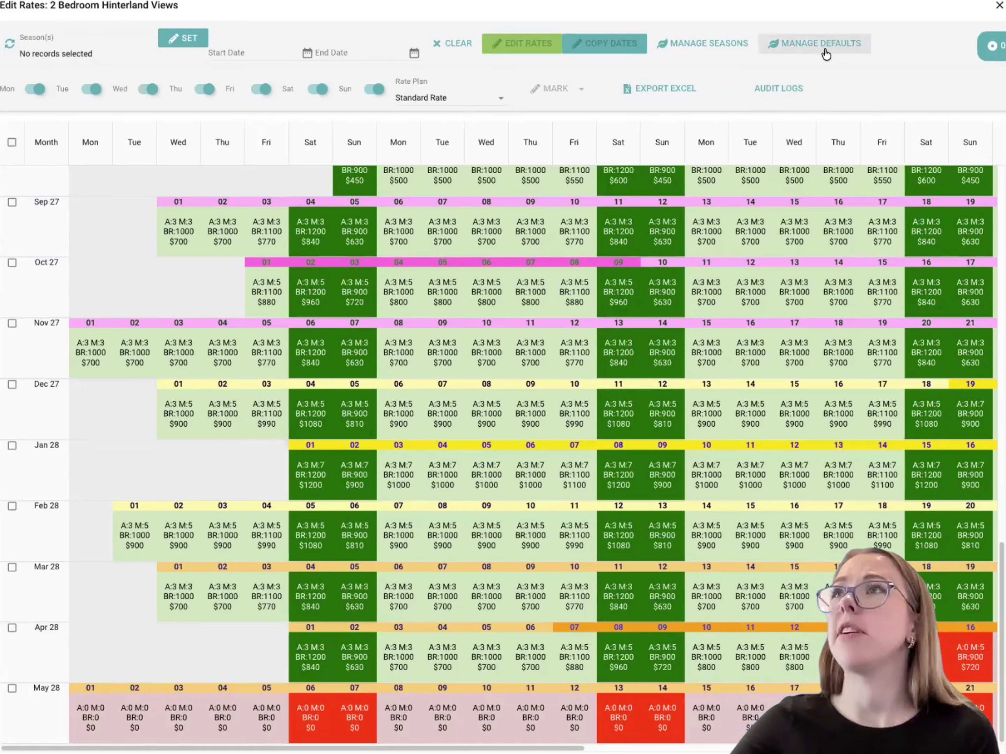
pyautogui.click(813, 51)
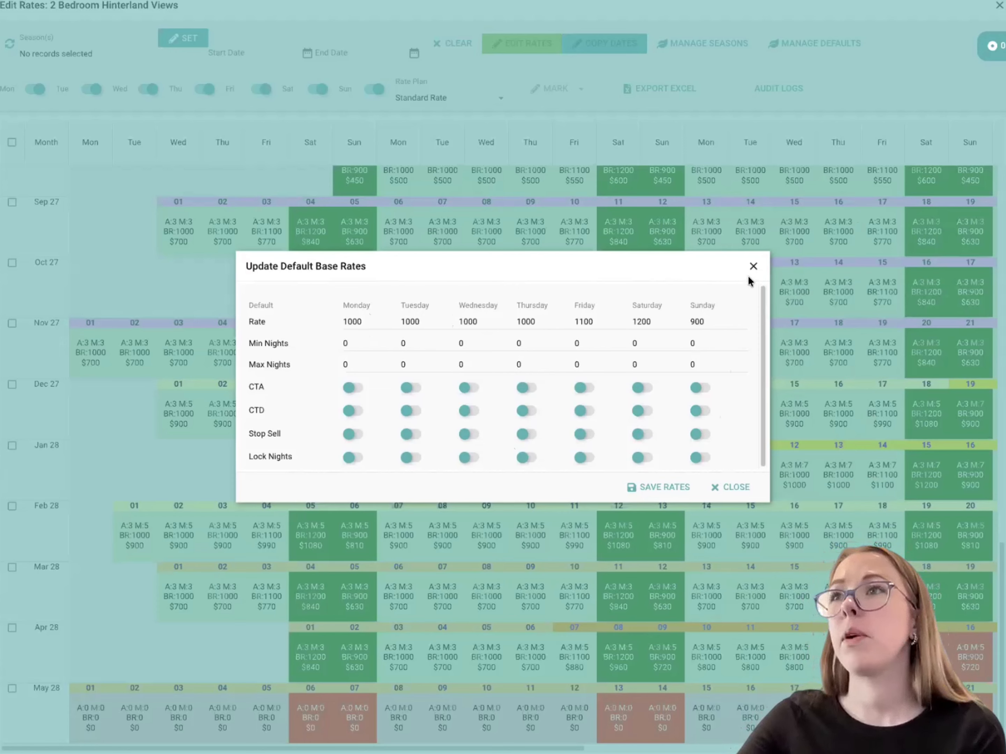
pyautogui.click(754, 268)
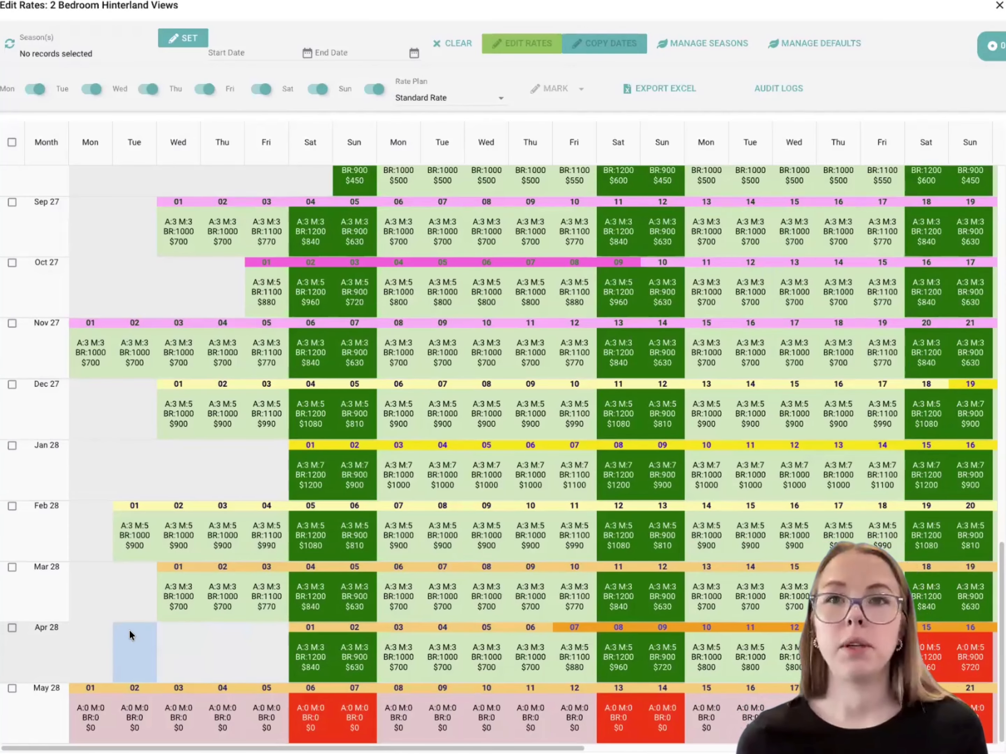
# Select the dates 1 to 4 June 2026 in the rates calendar.
pyautogui.scroll(10, 152, 612)
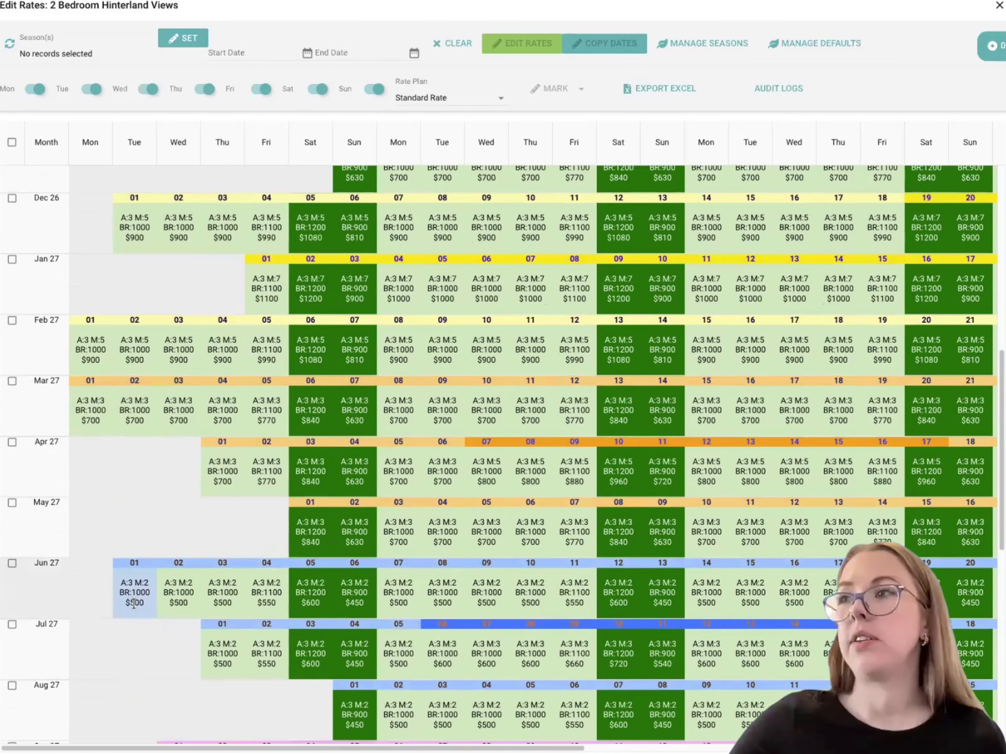
pyautogui.scroll(2, 123, 585)
pyautogui.click(108, 397)
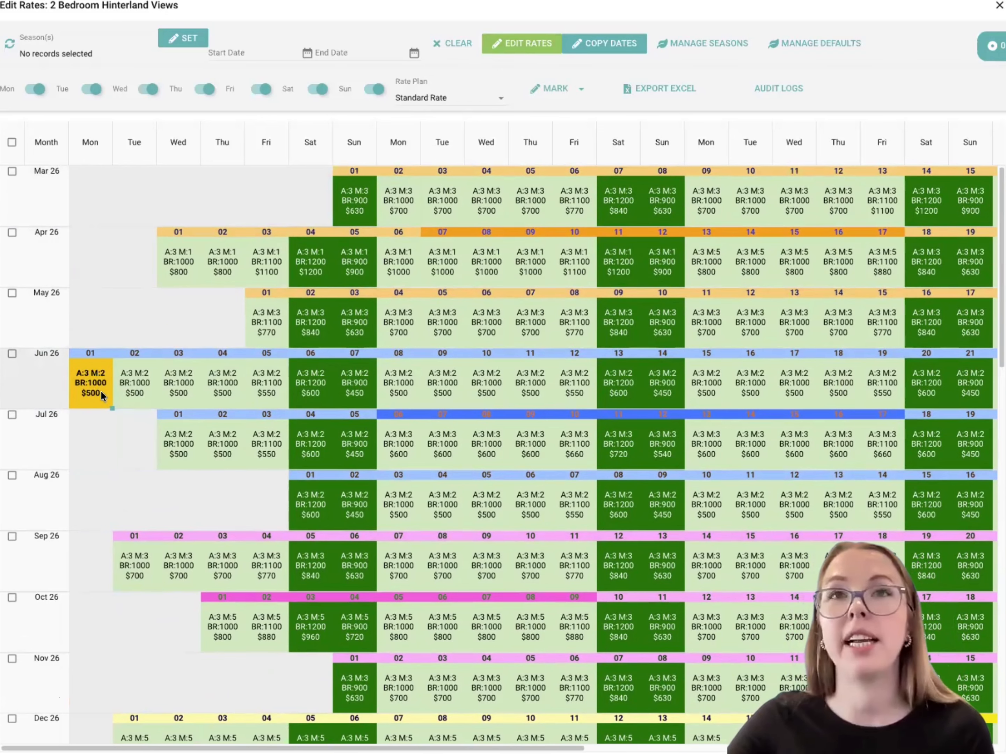
pyautogui.moveTo(100, 390); pyautogui.dragTo(210, 386)
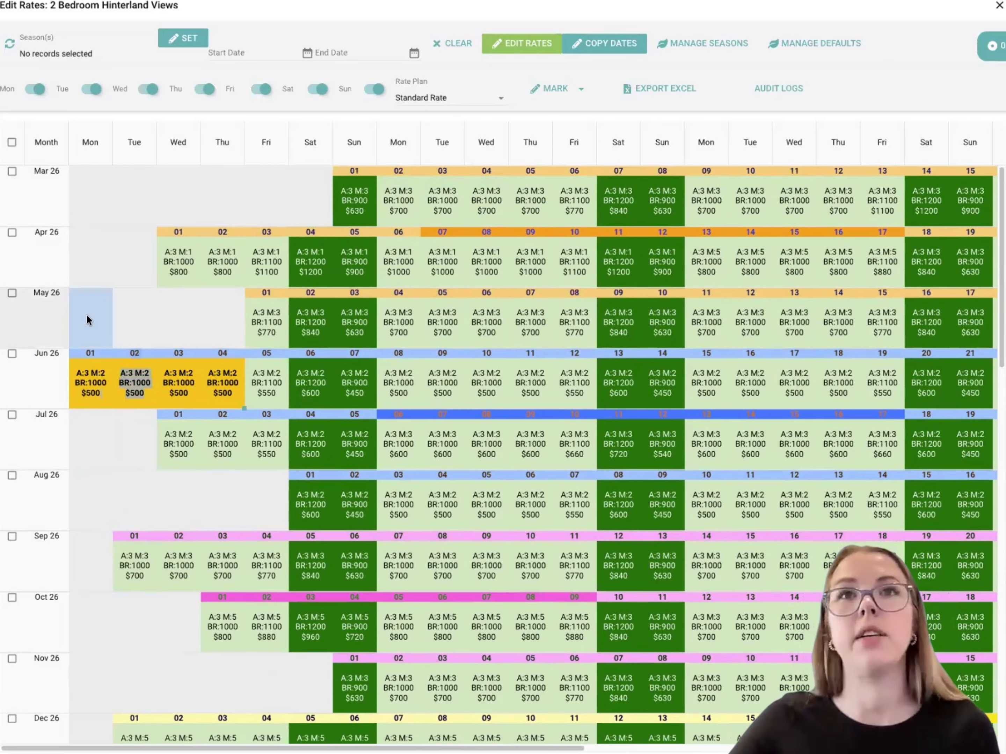
# Select and deselect all months in the rates calendar, and do the same for only May 2026.
pyautogui.click(12, 142)
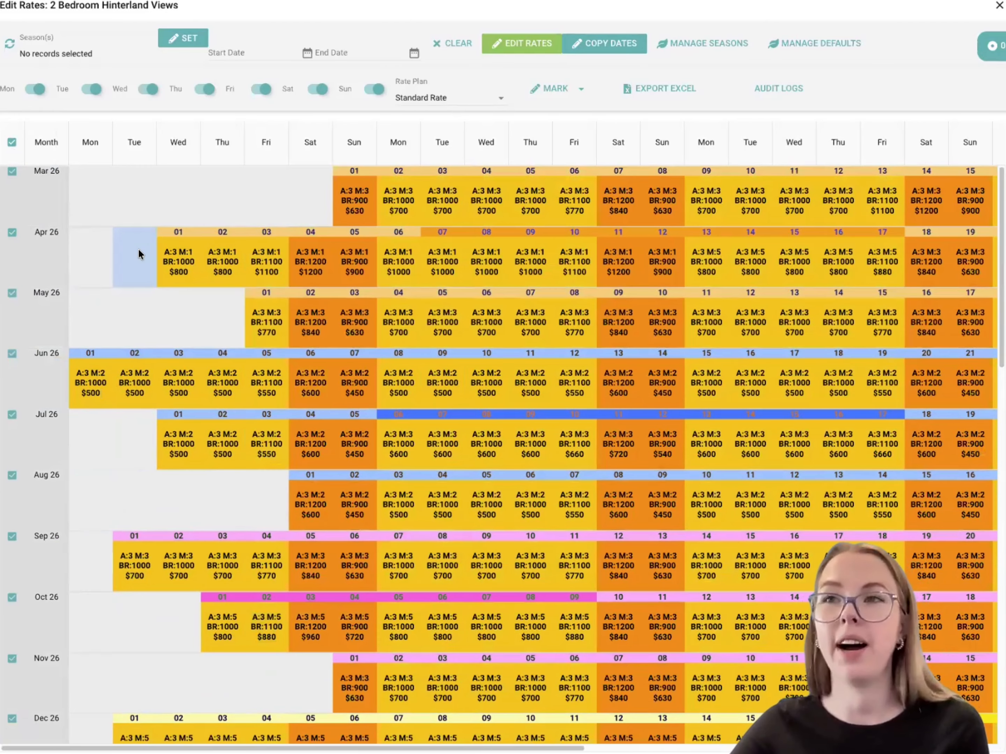
pyautogui.click(12, 143)
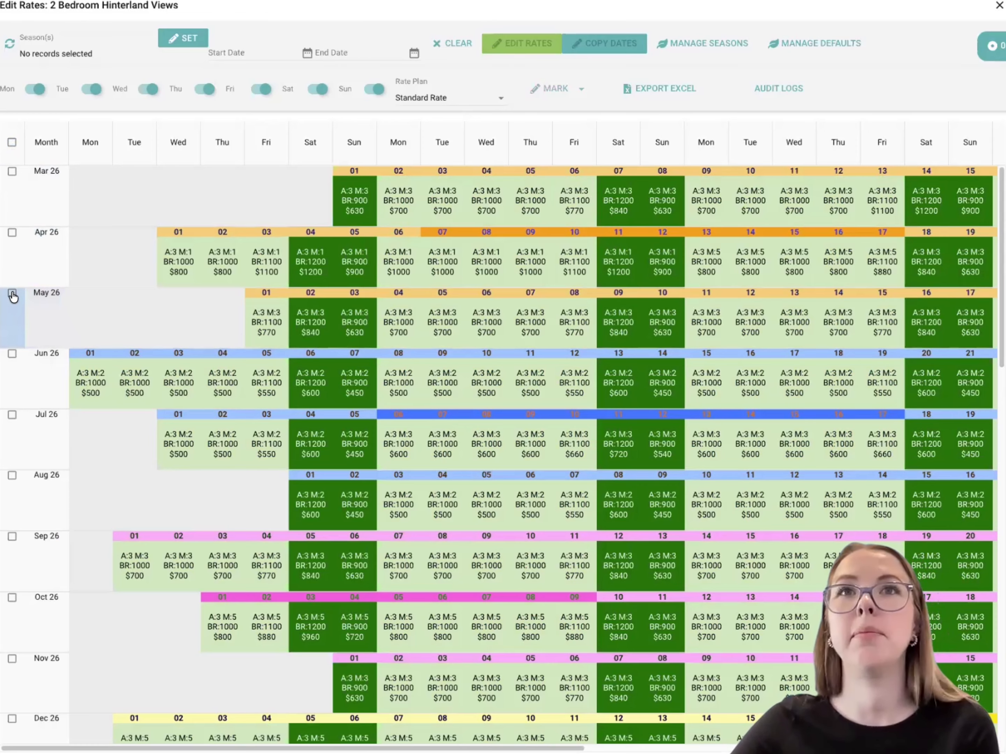
pyautogui.click(13, 293)
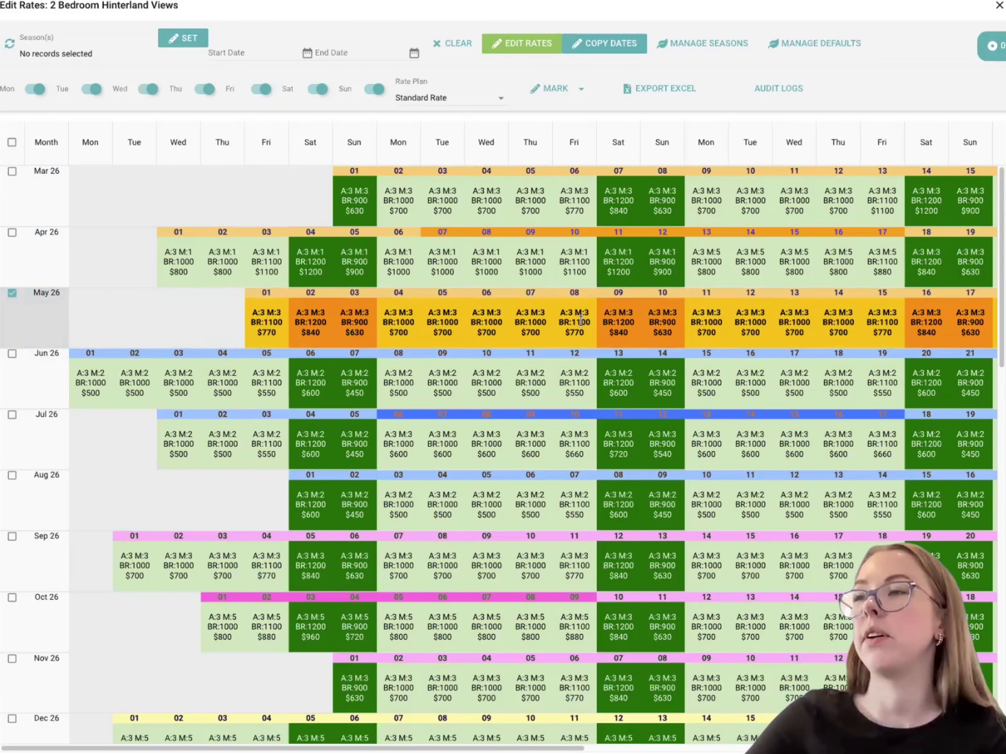
pyautogui.click(12, 294)
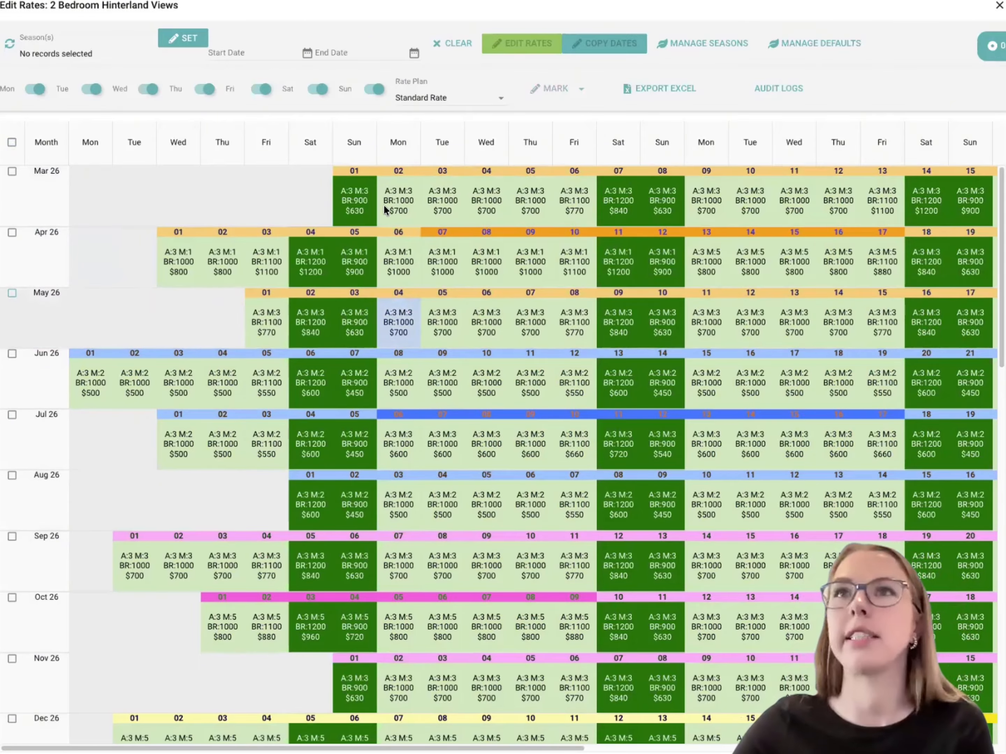
# Select the calendar dates of the Winter - Low Season by season and clear that selection.
pyautogui.click(177, 45)
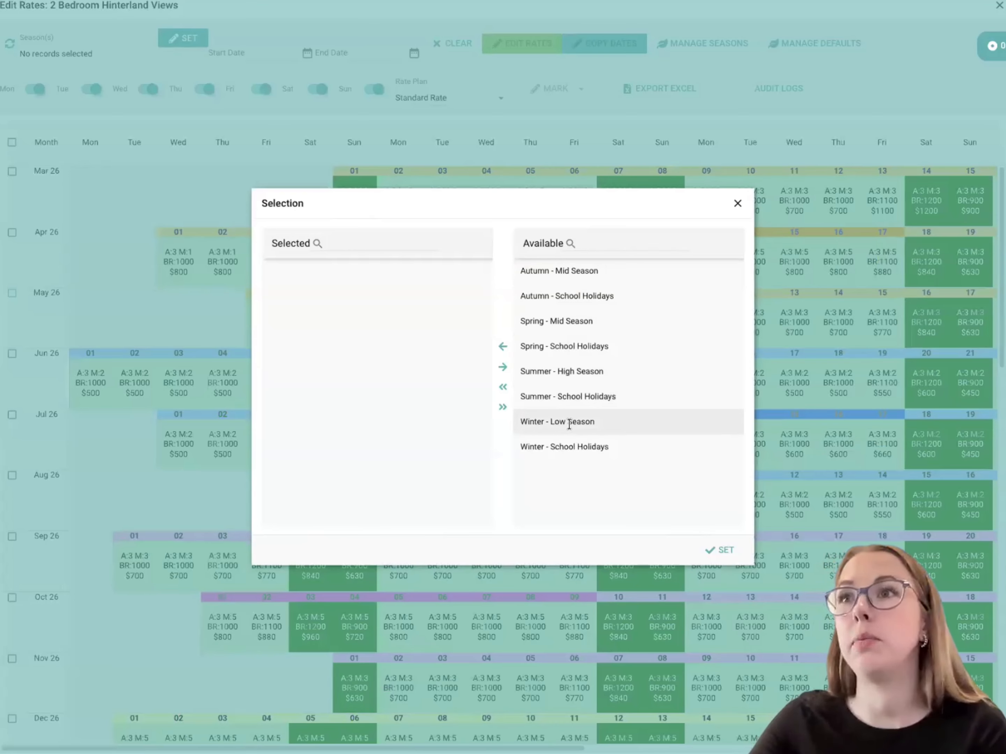
pyautogui.click(569, 422)
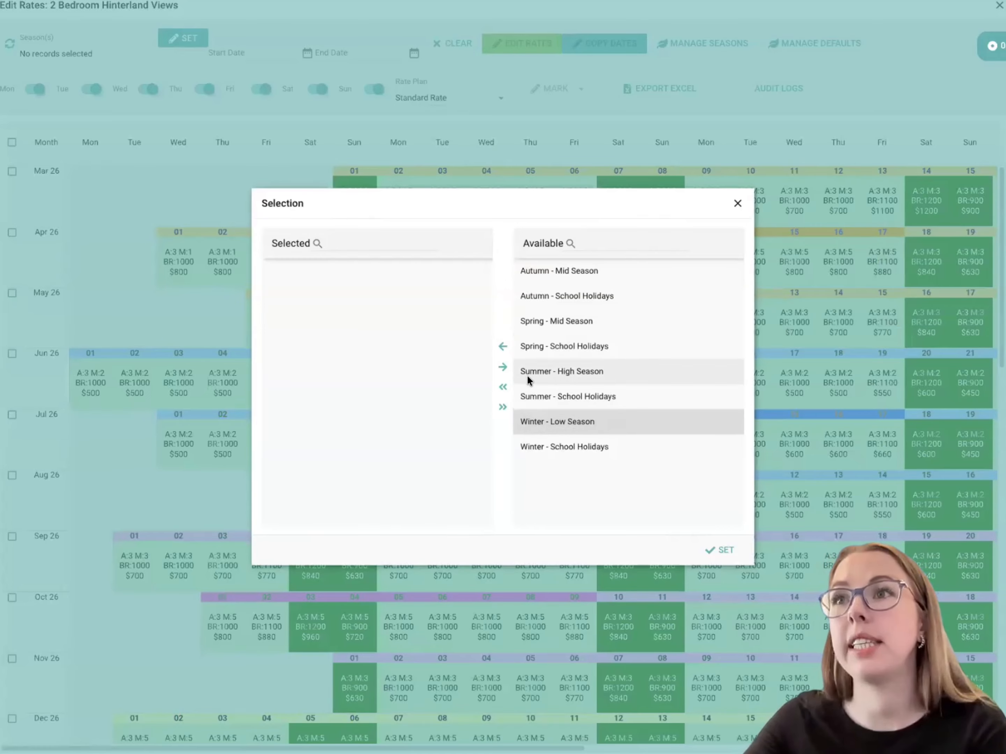
pyautogui.click(502, 346)
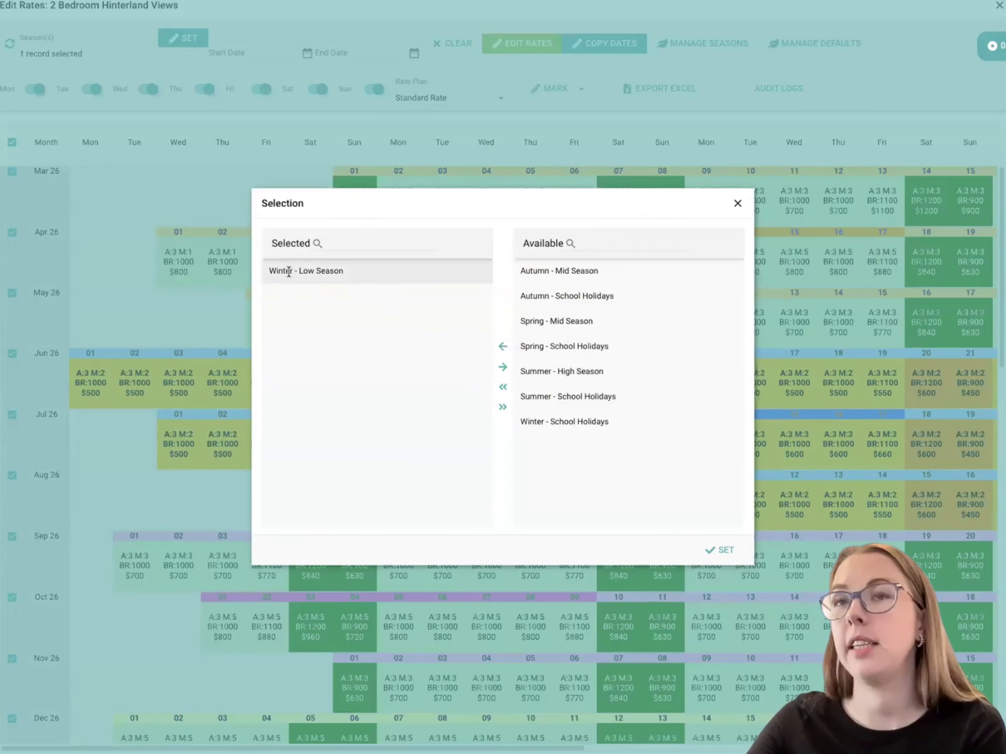
pyautogui.click(719, 550)
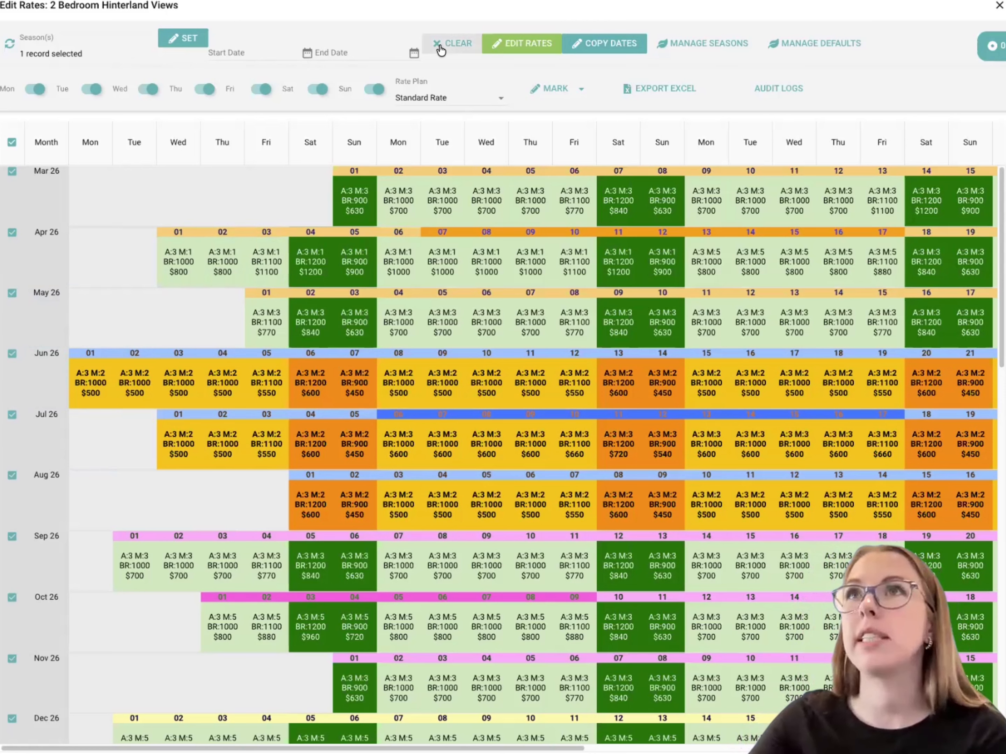
pyautogui.click(452, 47)
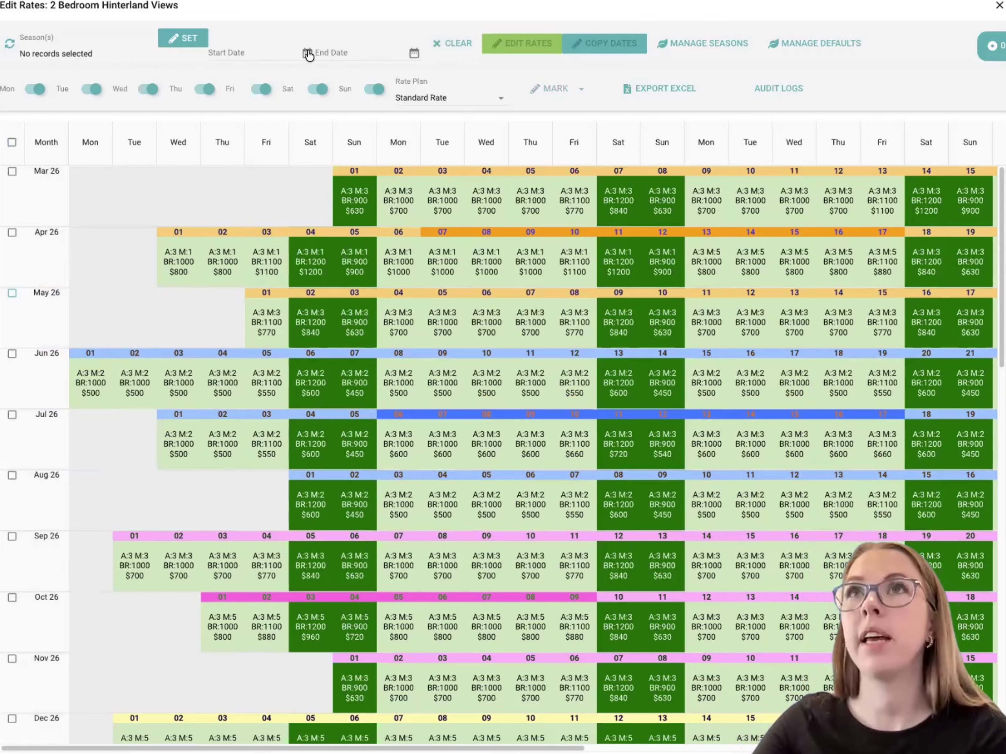
# Select the calendar dates from 15/04/2026 to 11/05/2026 using the start and end dates.
pyautogui.click(296, 54)
pyautogui.click(323, 192)
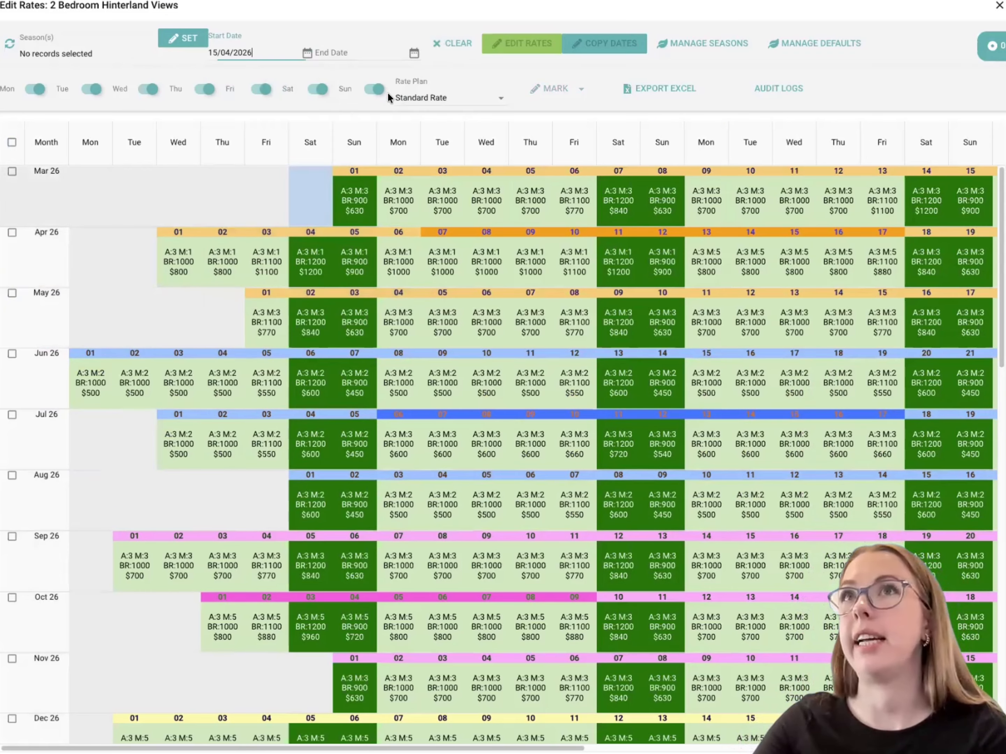
pyautogui.click(410, 53)
pyautogui.click(523, 75)
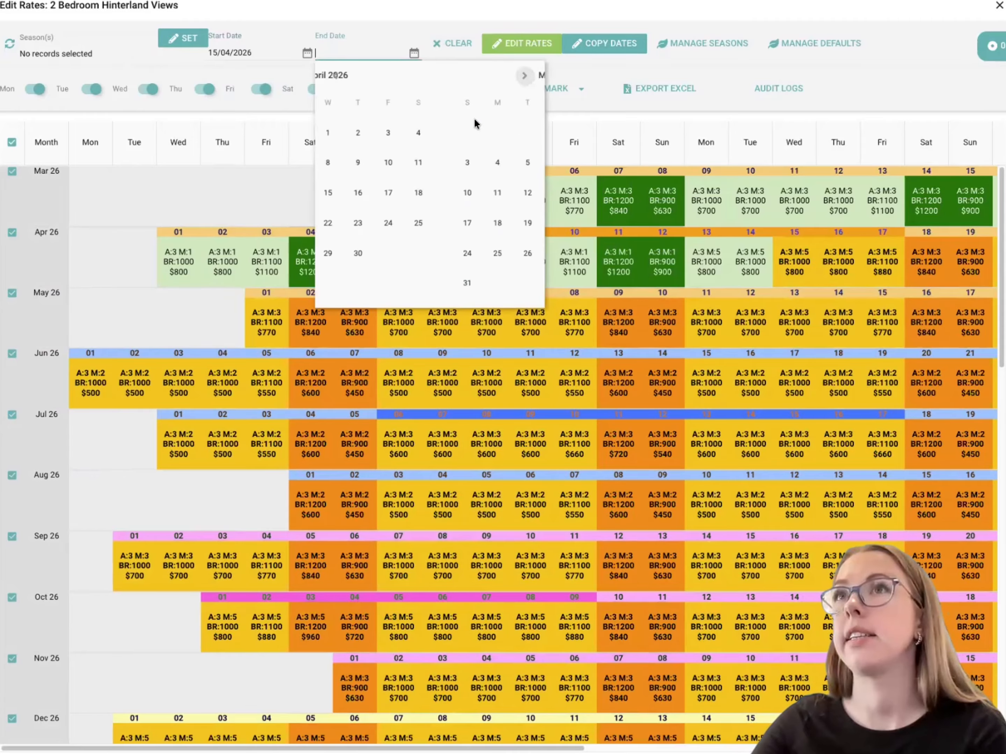
pyautogui.click(371, 194)
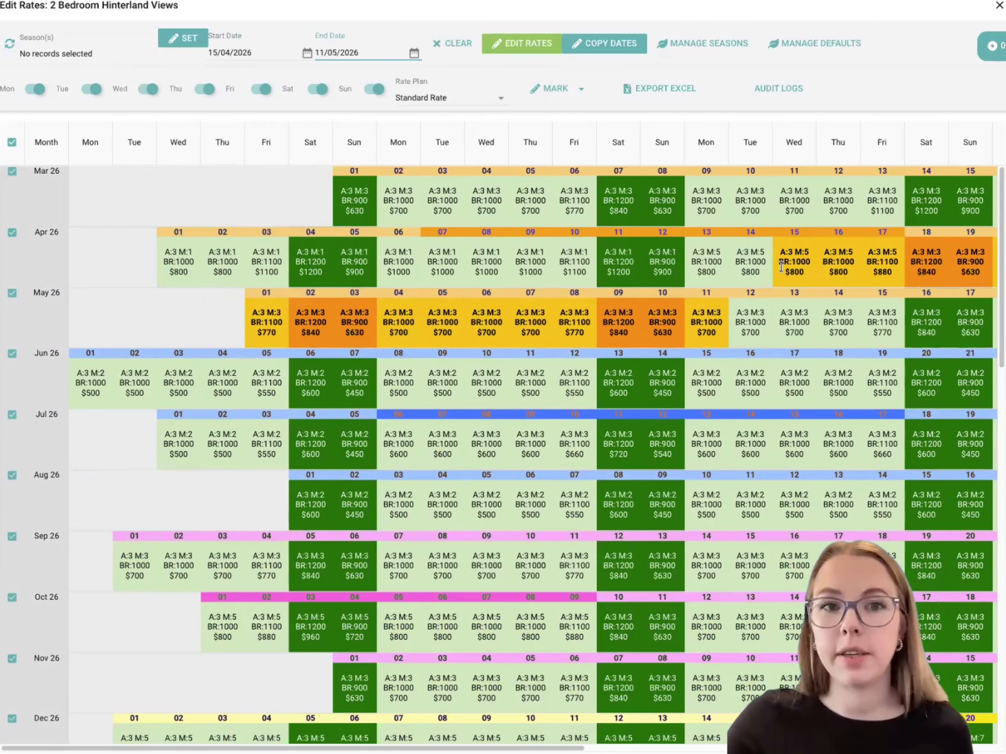
# Try a base rate of 500 for all days of the selected dates, clear it, and leave the rates calendar without saving.
pyautogui.click(529, 45)
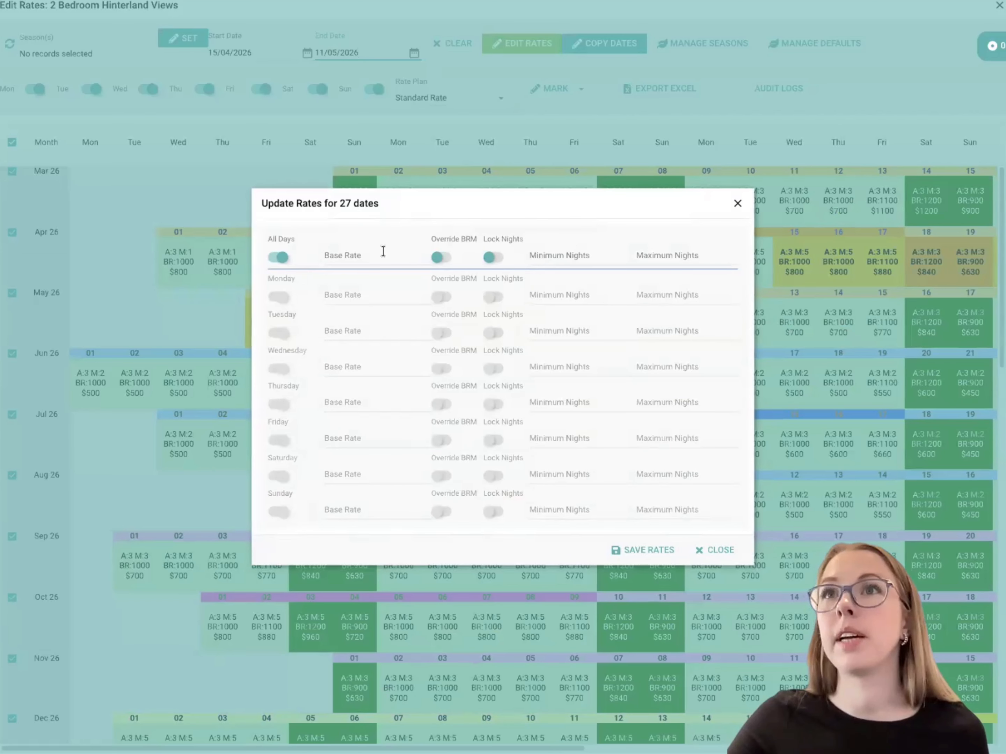
pyautogui.click(383, 251)
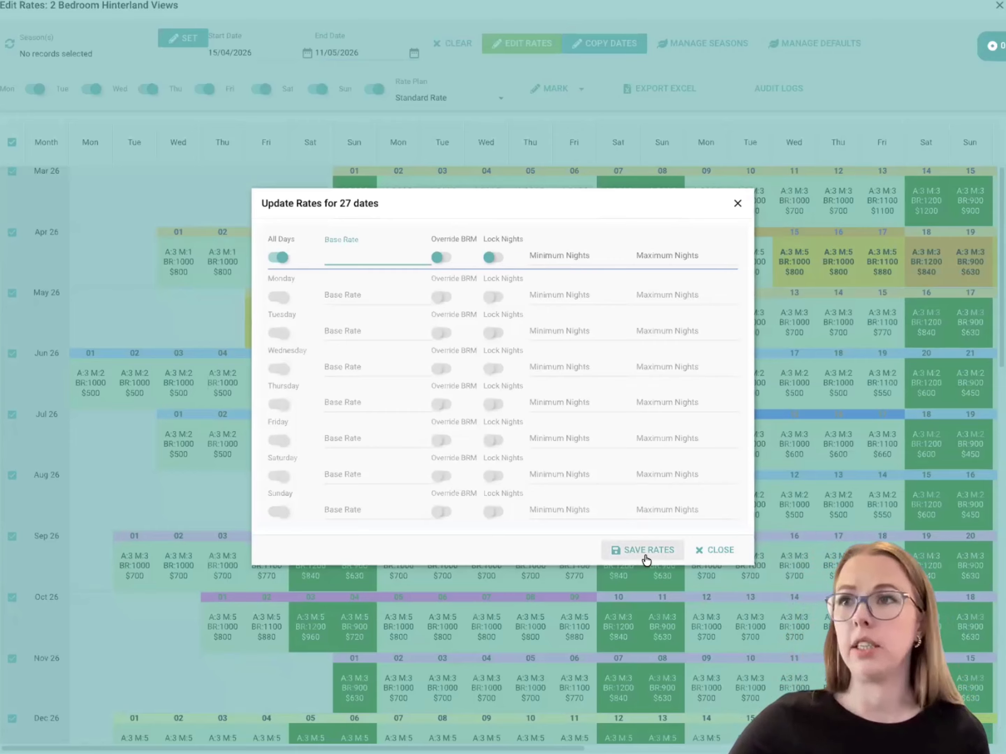
pyautogui.write('500')
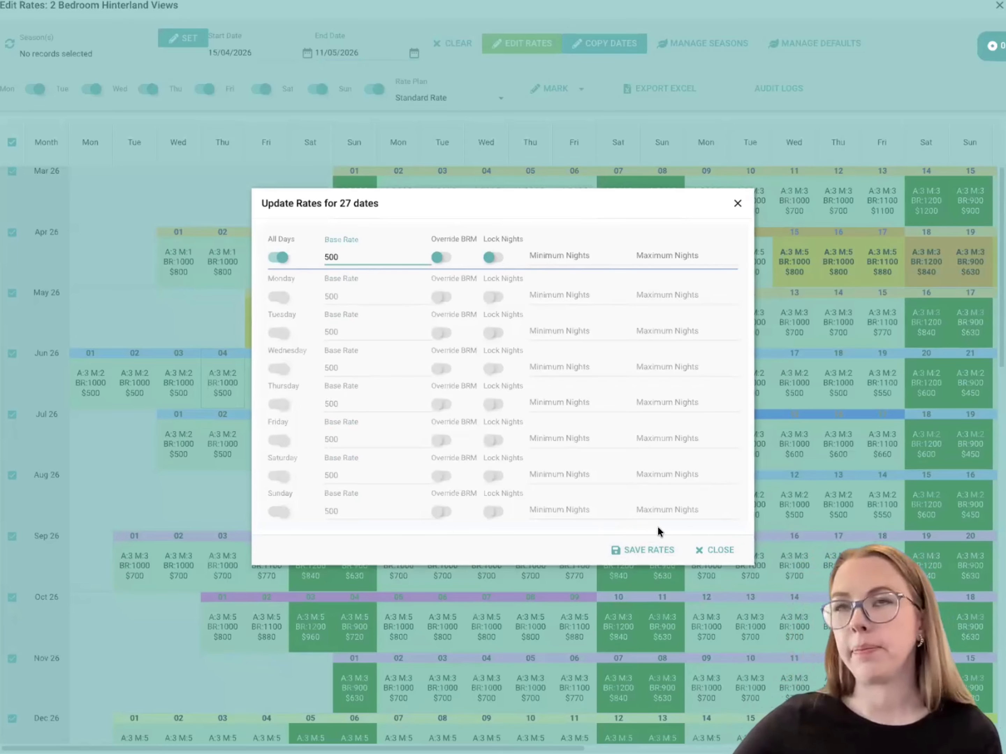
pyautogui.doubleClick(372, 262)
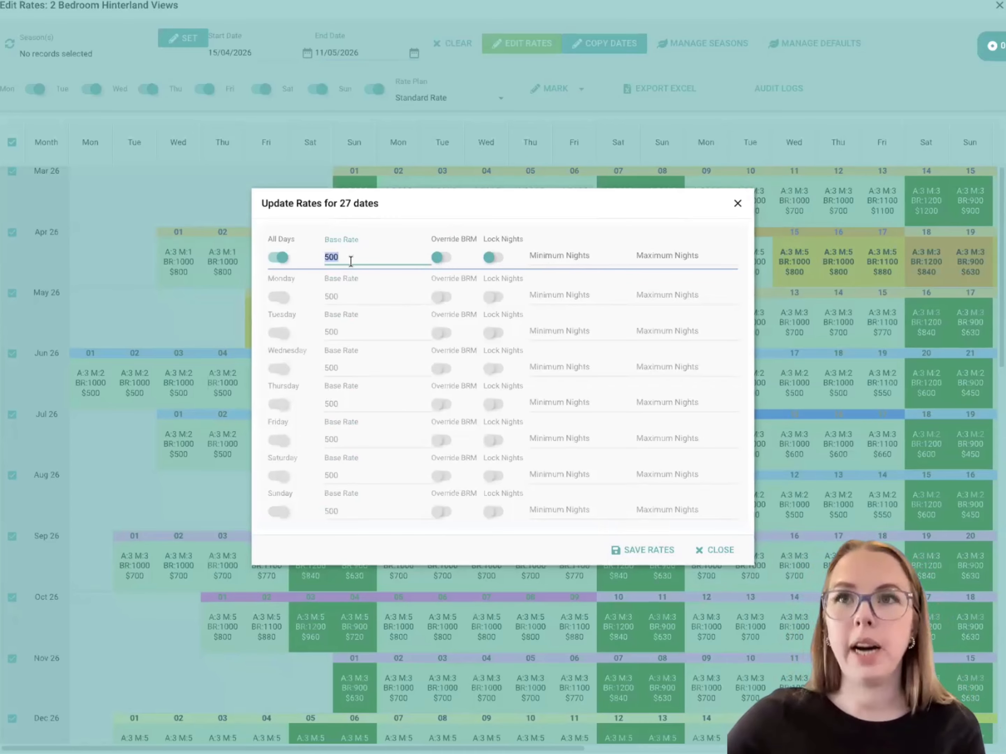
pyautogui.press('BackSpace')
pyautogui.click(397, 213)
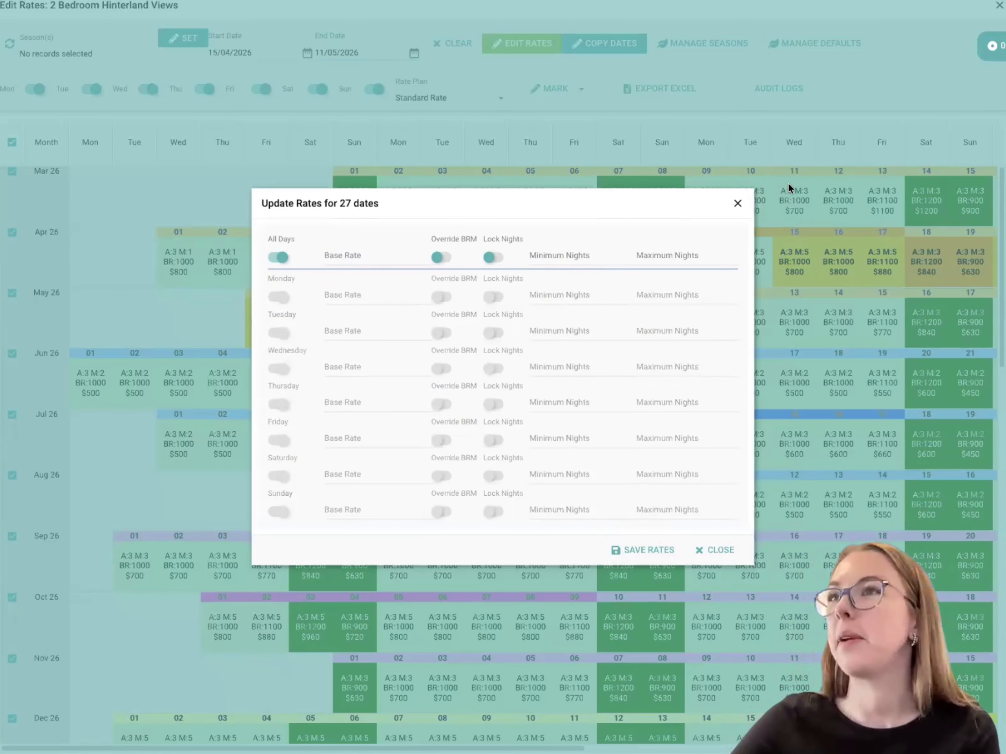
pyautogui.click(738, 203)
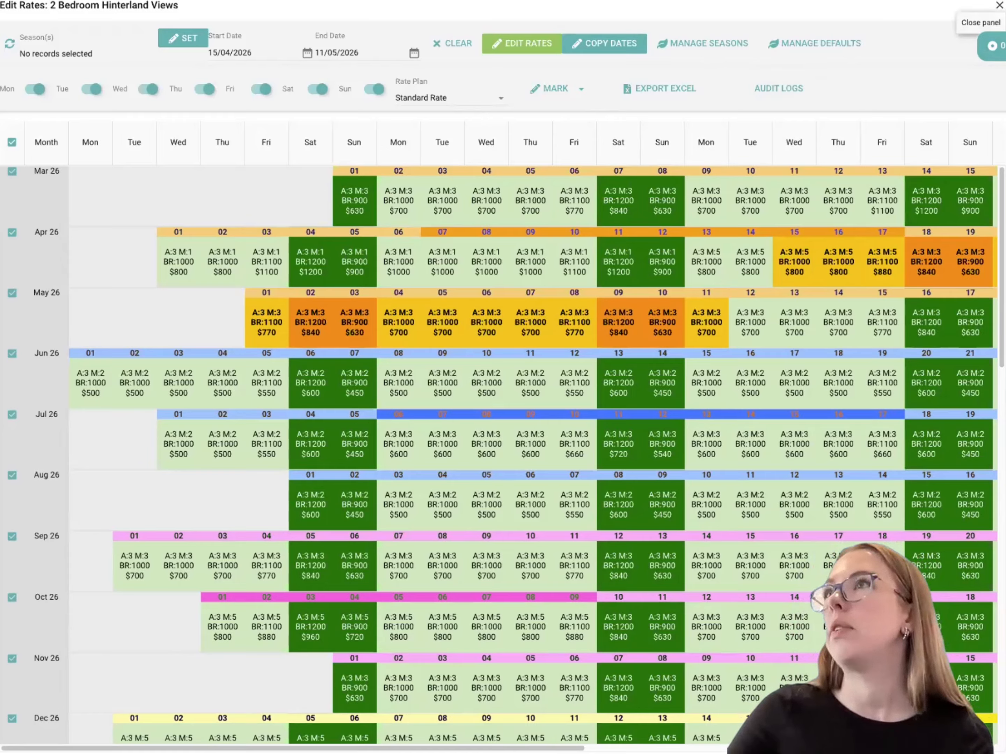
pyautogui.click(999, 4)
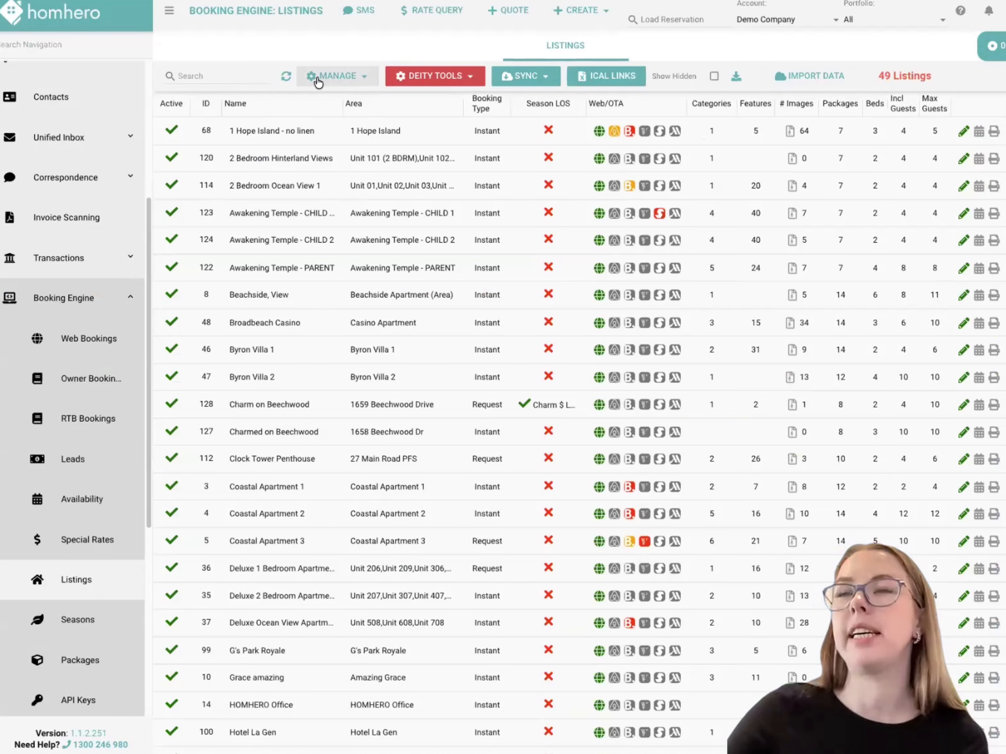
# Review the default daily rates of all listings.
pyautogui.click(337, 78)
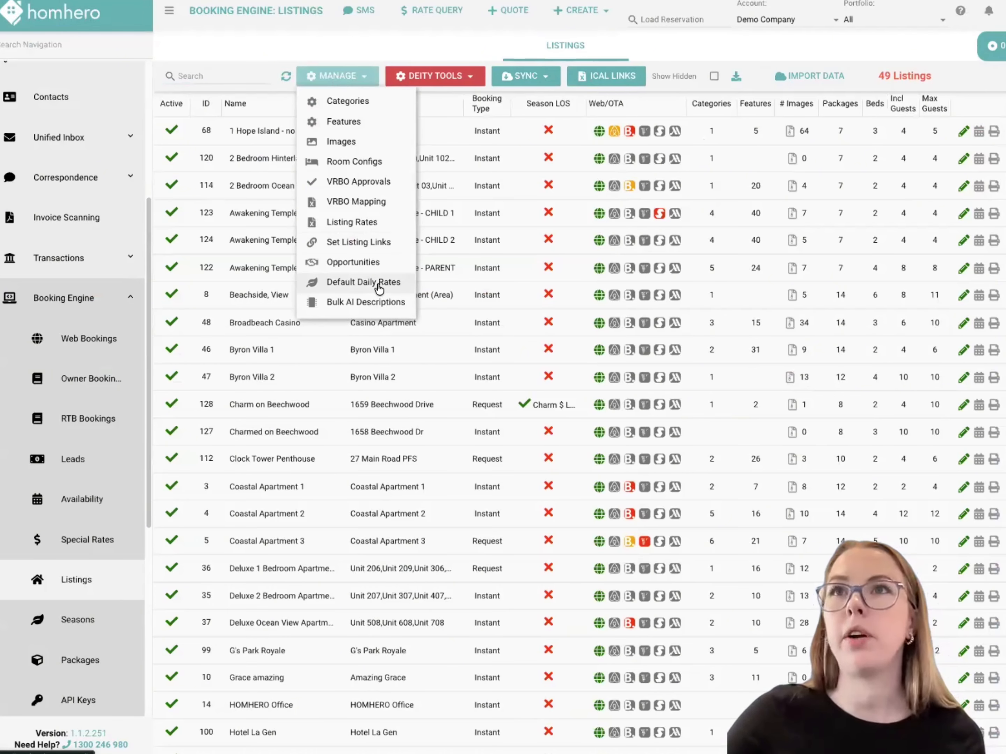
pyautogui.click(351, 283)
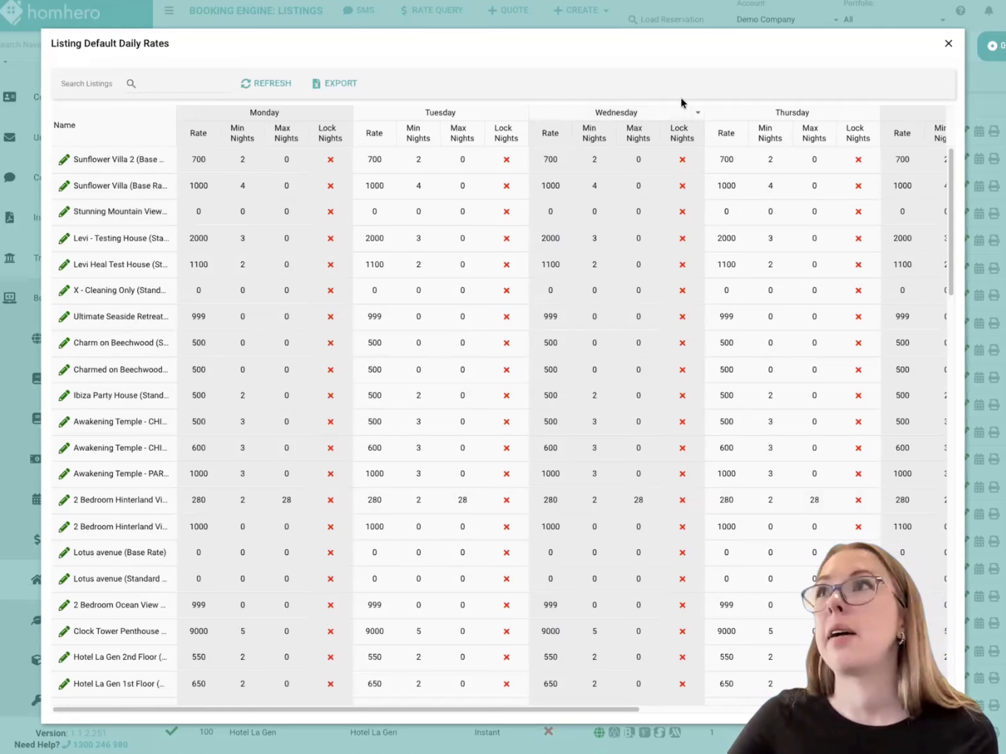
pyautogui.click(948, 43)
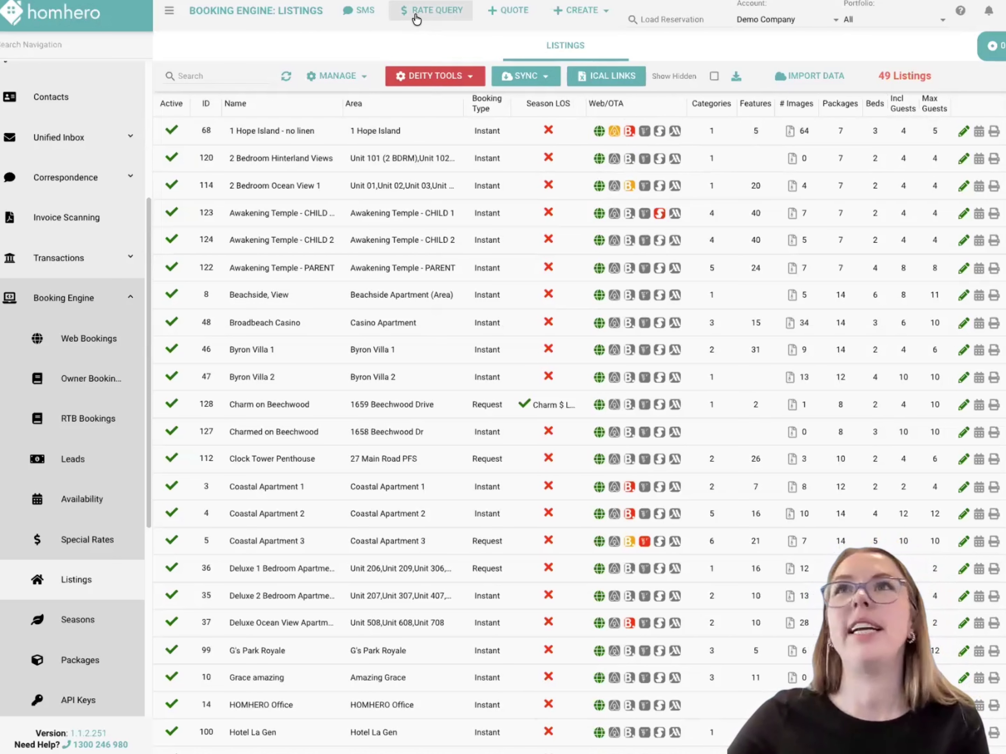
# Run a rate query from the dashboard for 1 Hope Island - no linen and examine its tariff, discount and payment breakdown.
pyautogui.scroll(5, 28, 101)
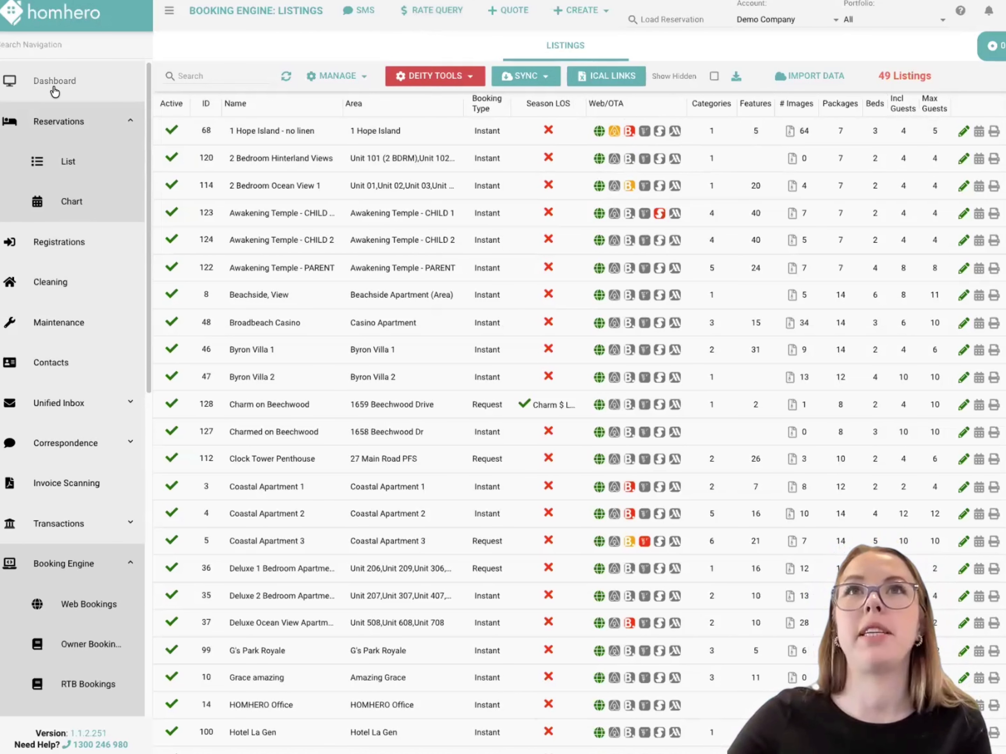
pyautogui.click(53, 83)
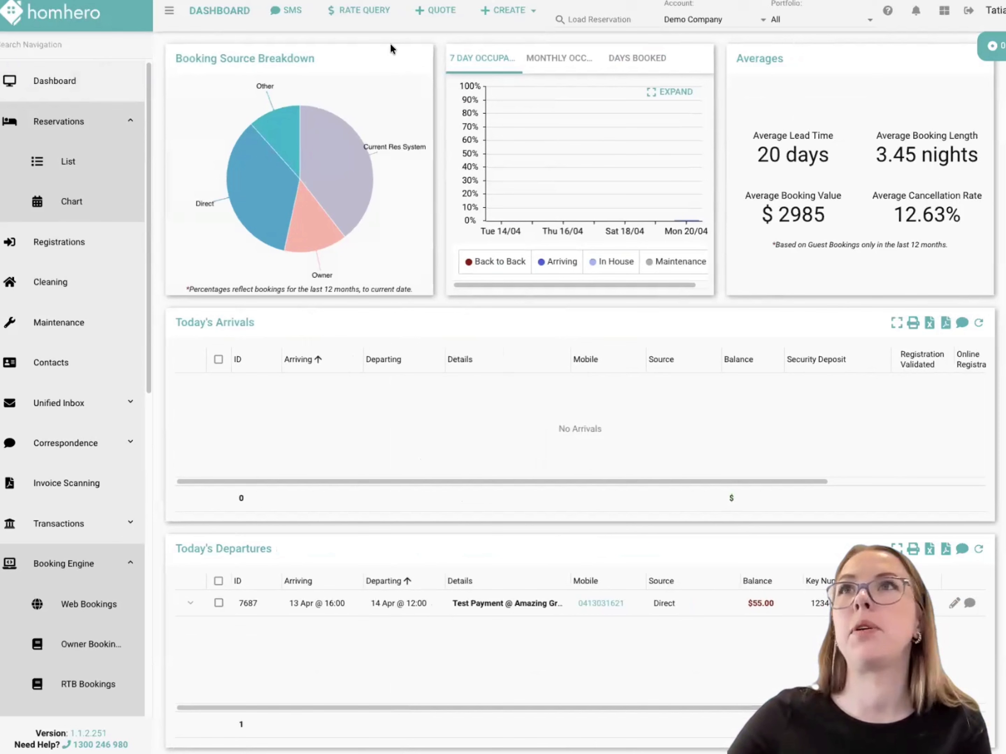
pyautogui.click(387, 21)
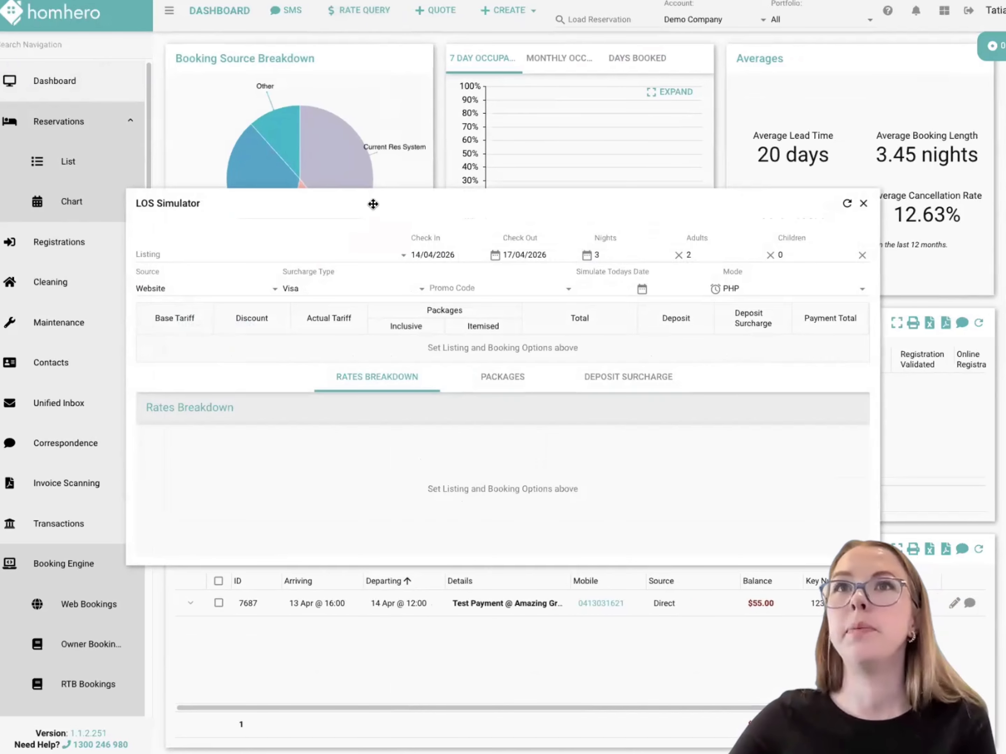
pyautogui.click(405, 257)
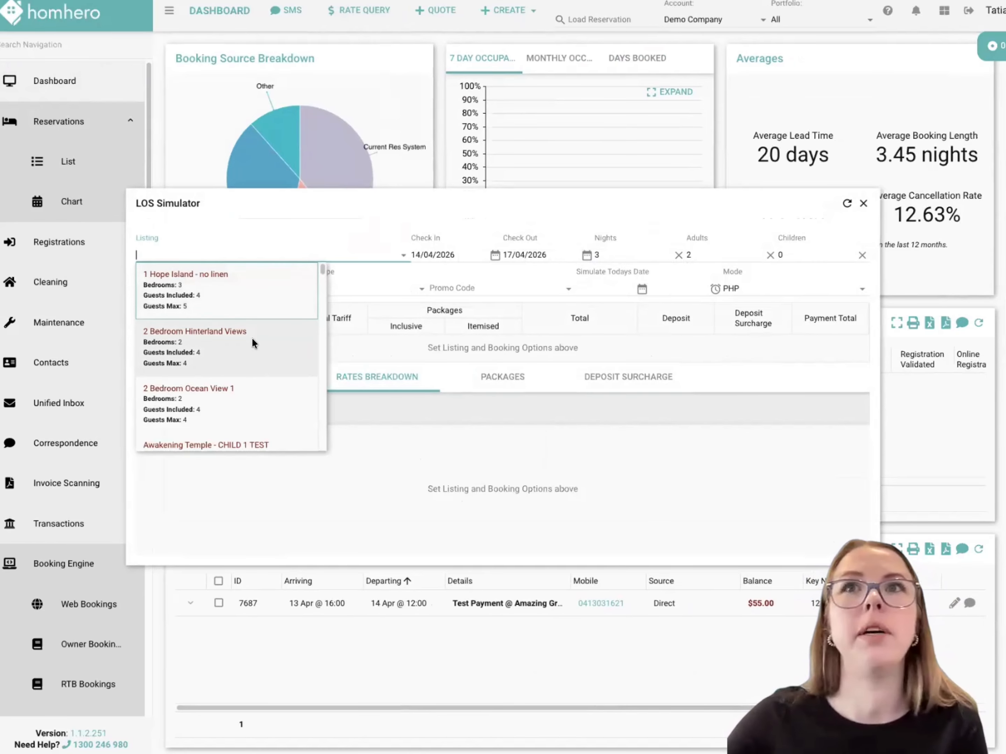
pyautogui.click(188, 297)
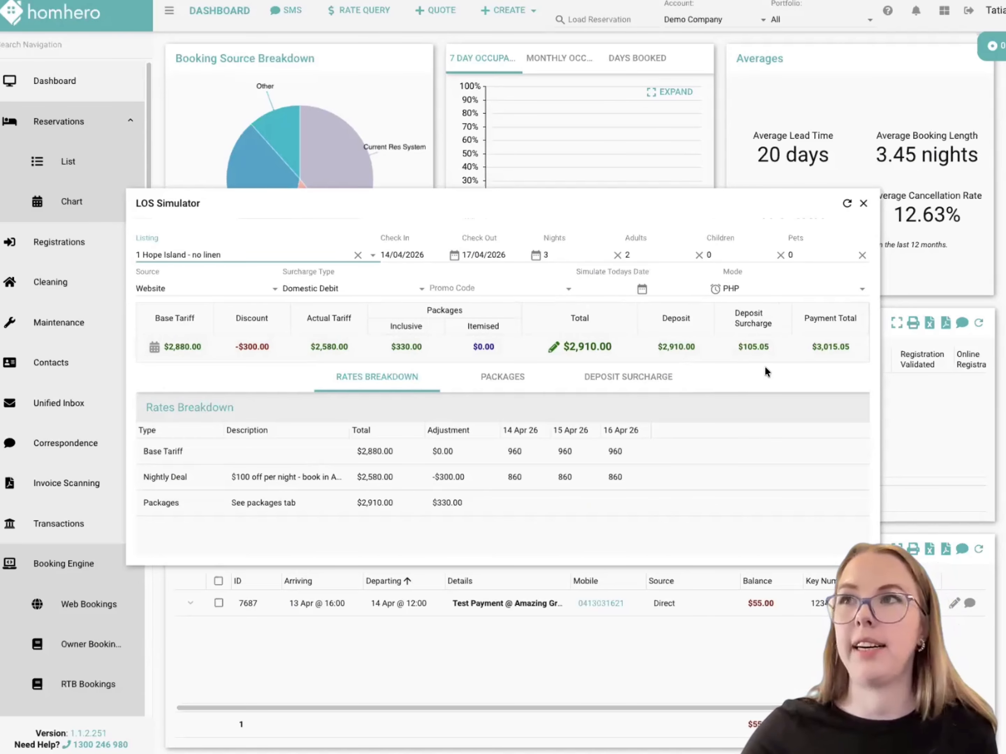
pyautogui.click(264, 274)
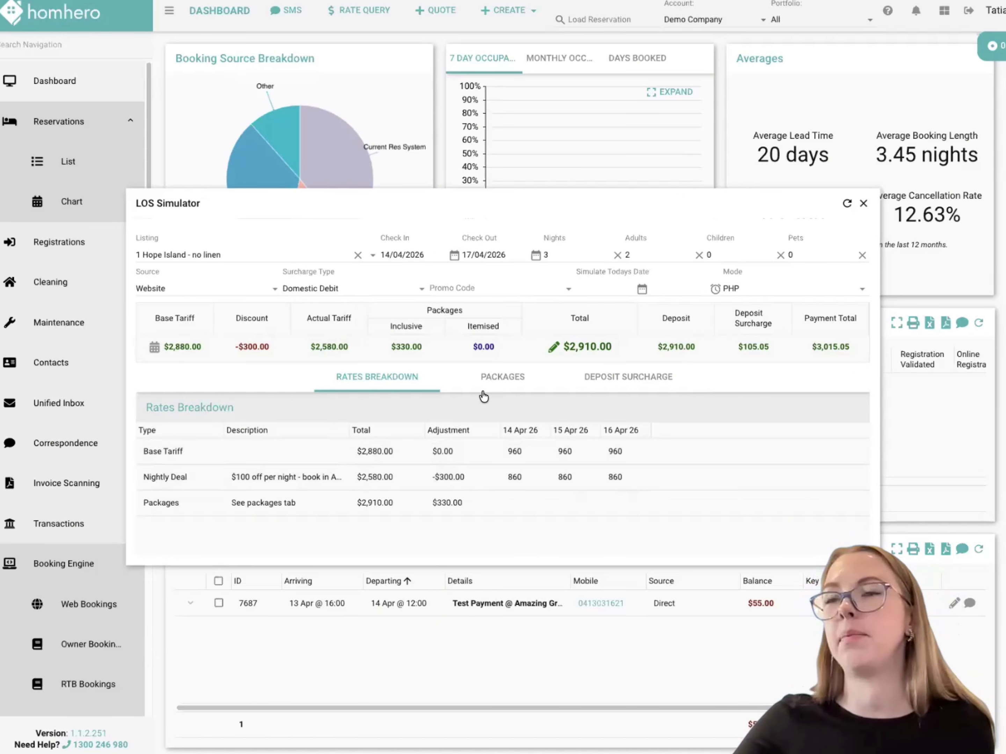
pyautogui.click(865, 204)
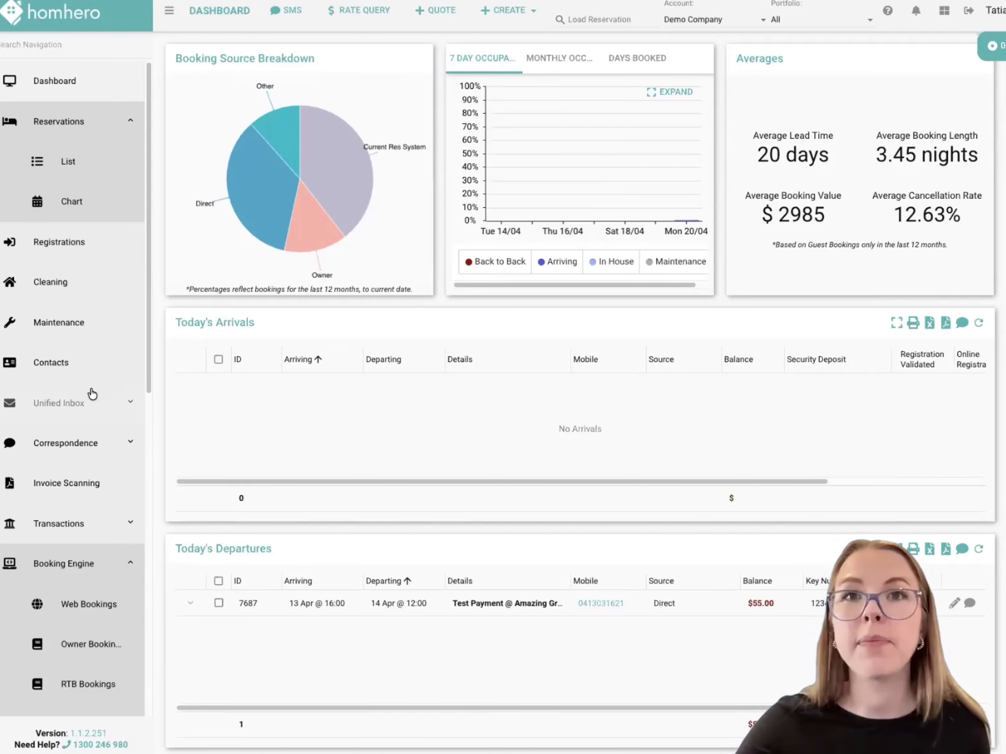
# Review the pricing and other integration apps in the Market Place.
pyautogui.scroll(-12, 93, 393)
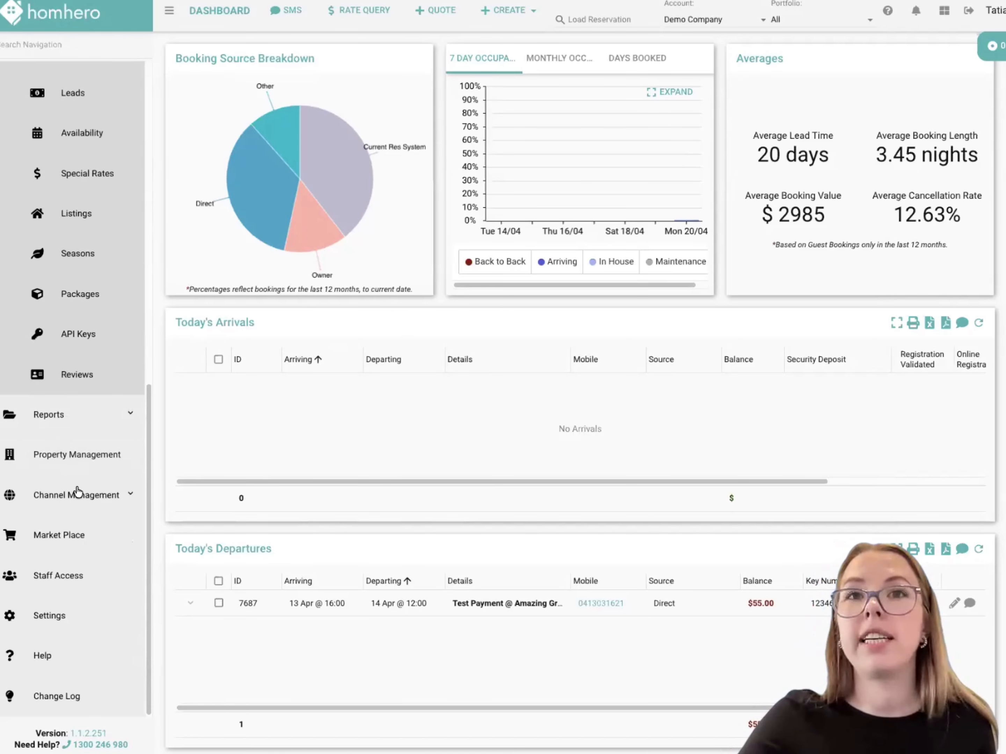
pyautogui.click(64, 538)
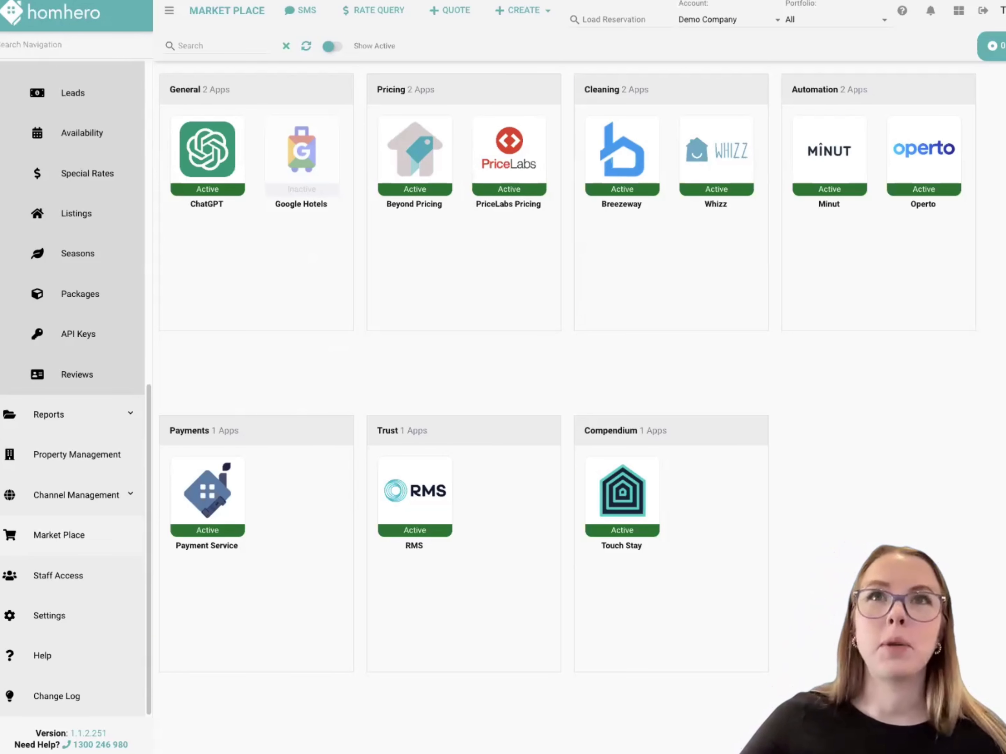
# Open the Booking Engine seasons list and widen the Name column to show the full season names.
pyautogui.click(74, 264)
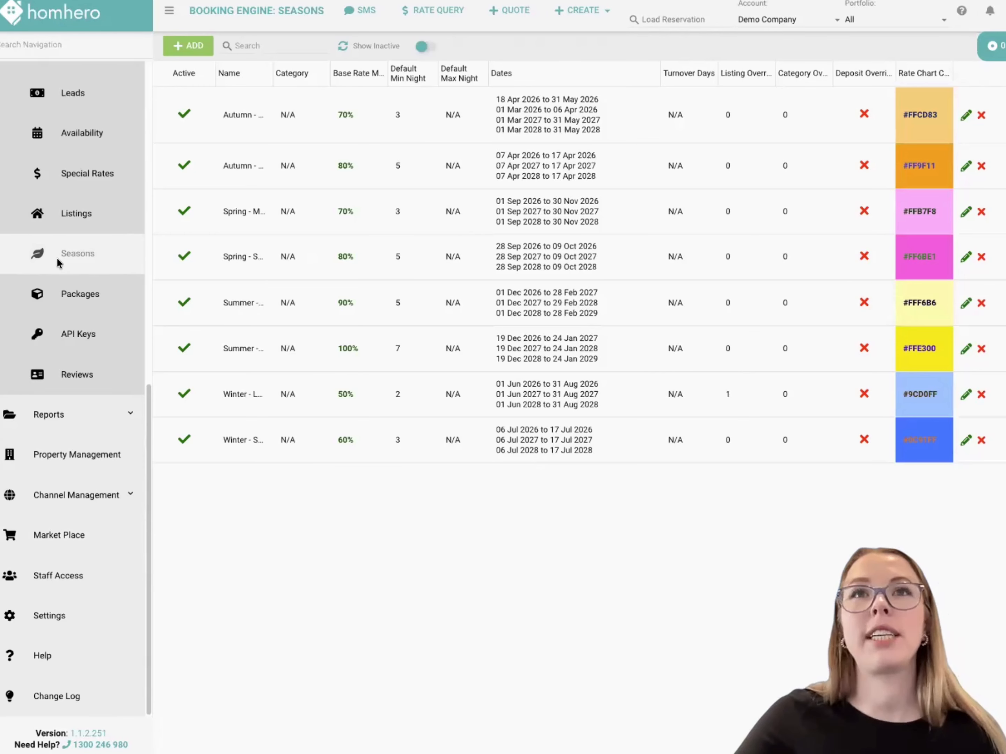
pyautogui.scroll(5, 93, 265)
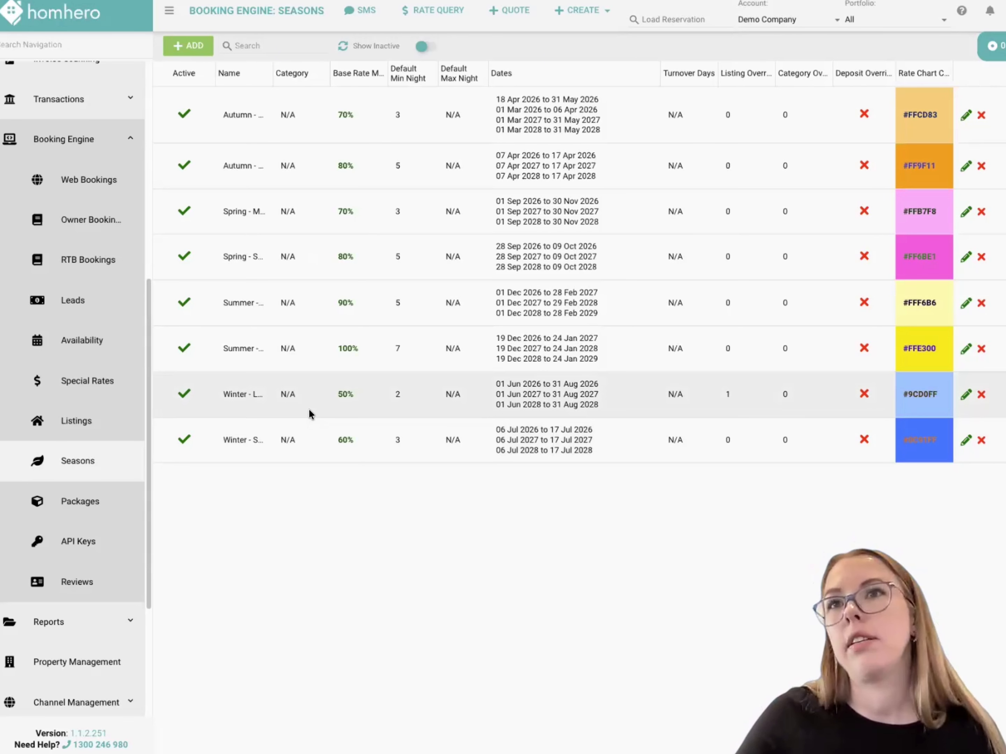
pyautogui.click(309, 413)
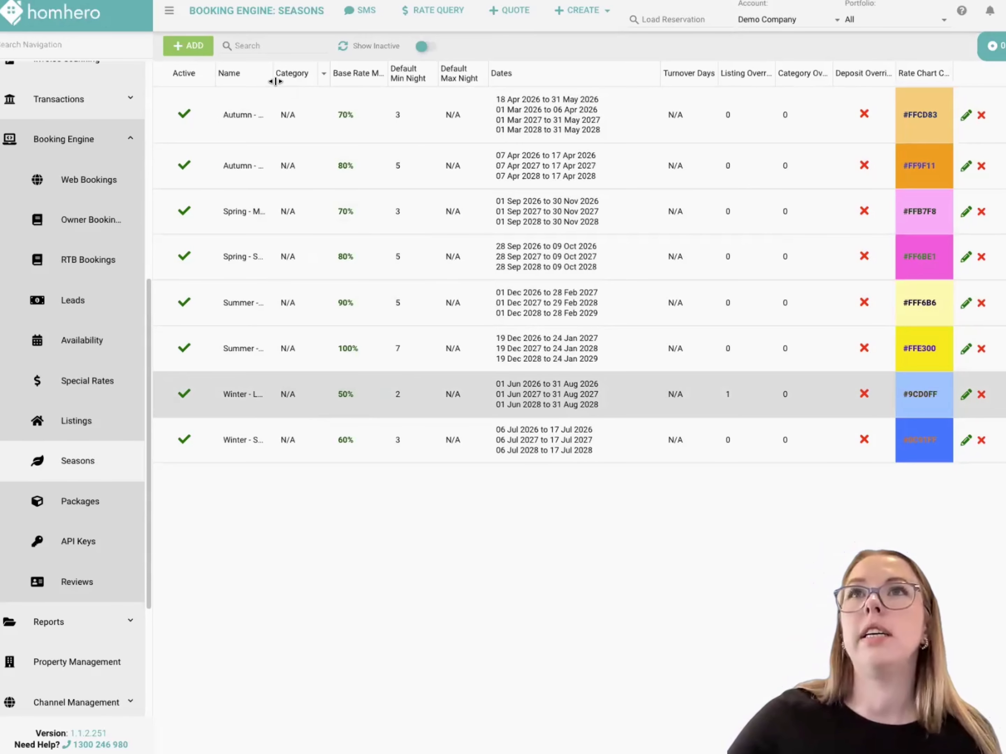
pyautogui.moveTo(275, 82); pyautogui.dragTo(348, 75)
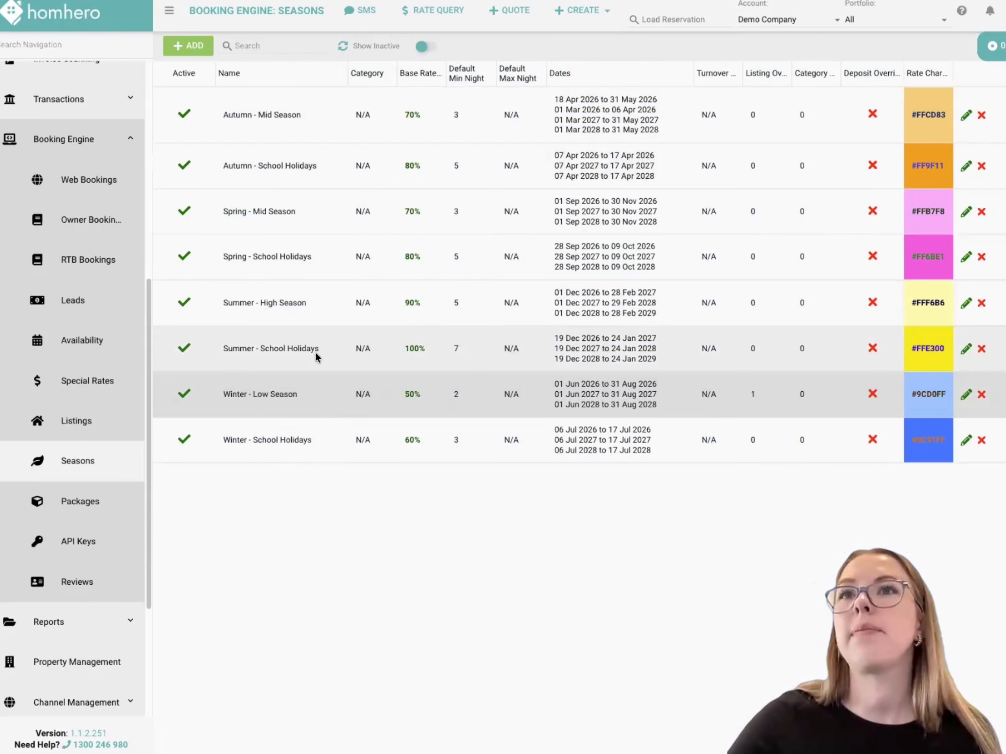
# Open the Winter - Low Season season and examine its date ranges, calendar and listing overrides.
pyautogui.click(312, 403)
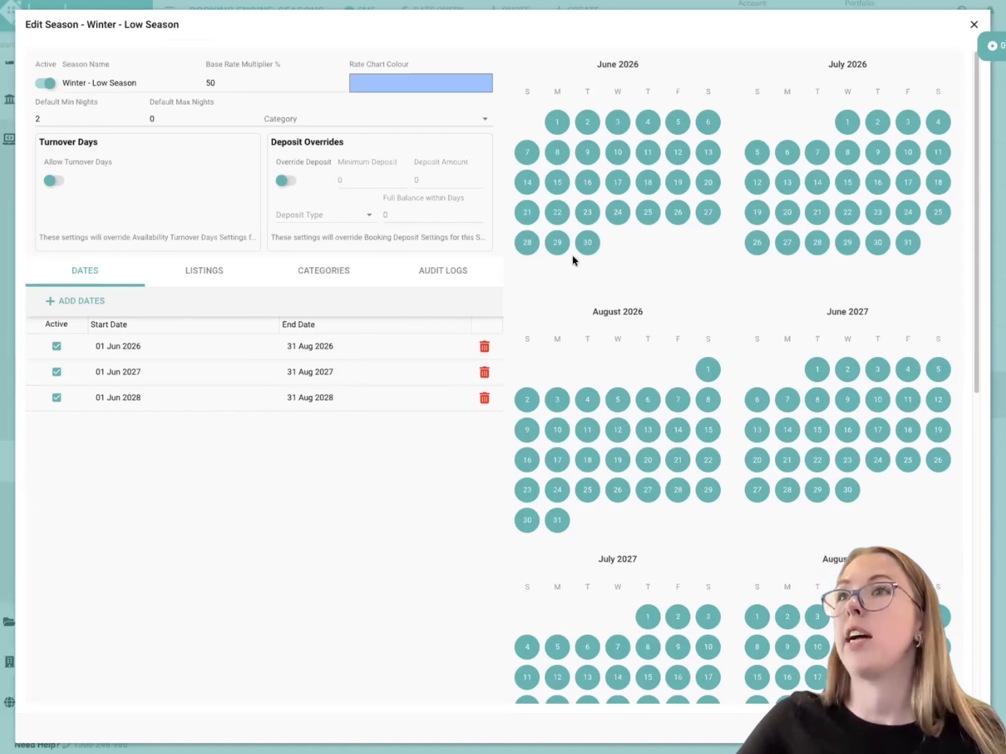
pyautogui.scroll(-4, 758, 377)
pyautogui.scroll(-8, 788, 396)
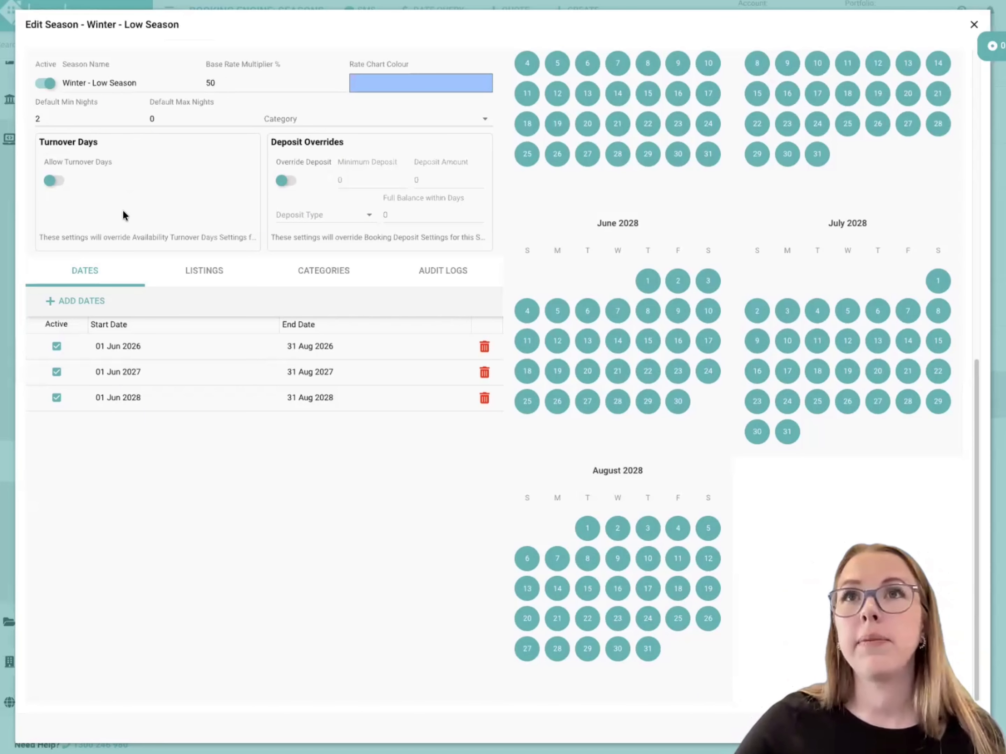
pyautogui.click(199, 276)
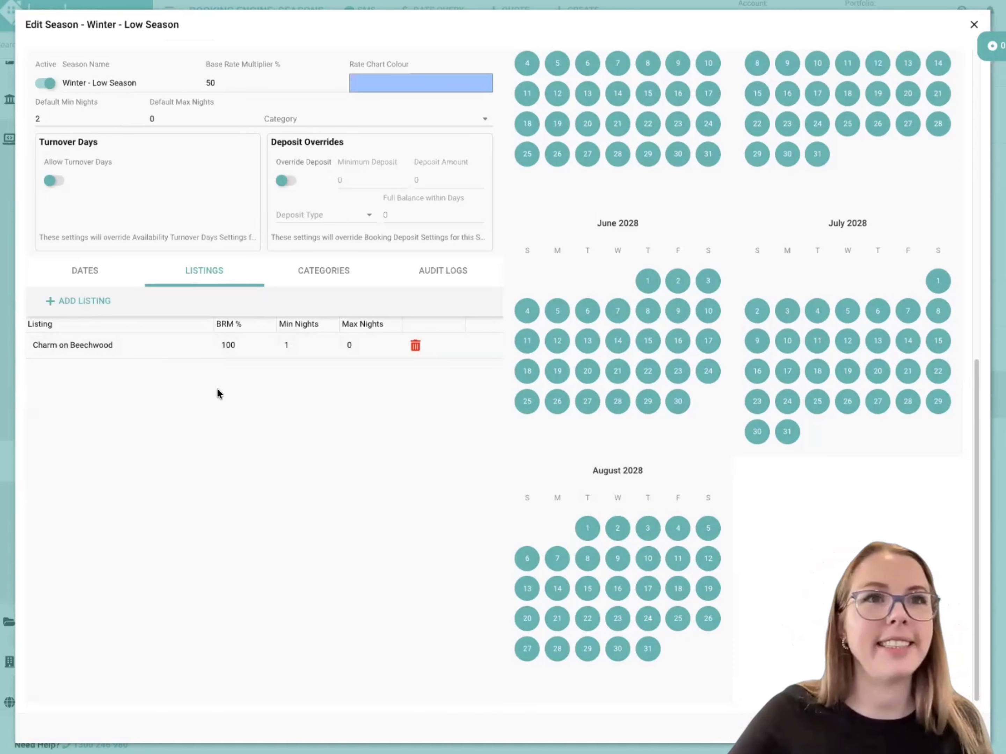
pyautogui.click(92, 282)
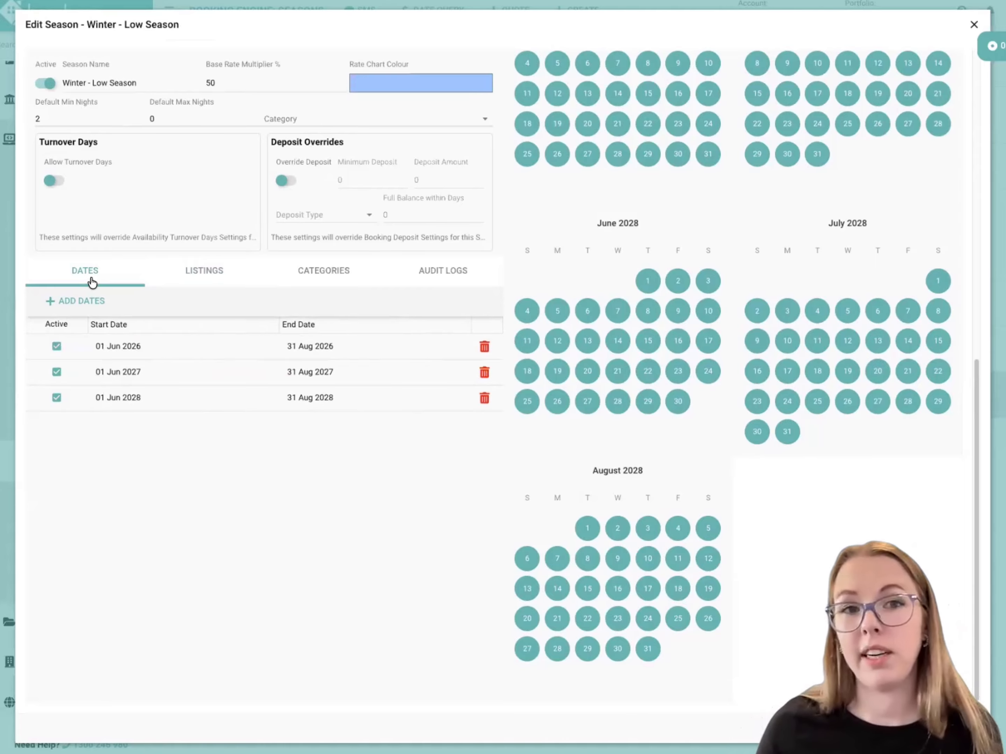
# Set the Base Rate Multiplier of Winter - Low Season to 55%.
pyautogui.click(210, 82)
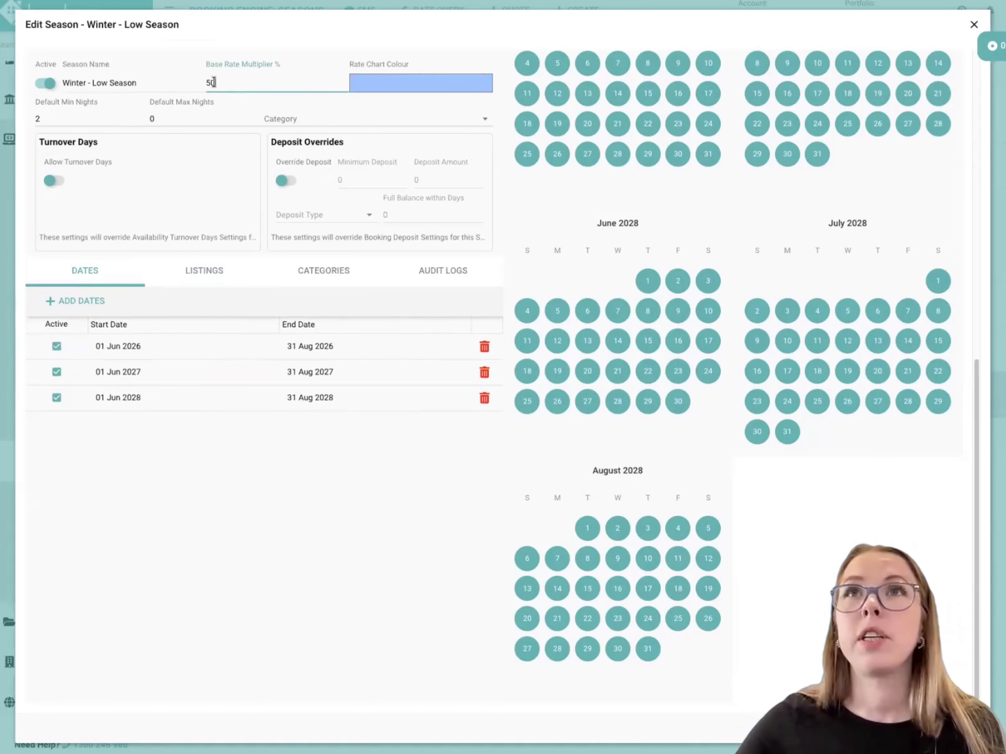
pyautogui.press('BackSpace')
pyautogui.write('5')
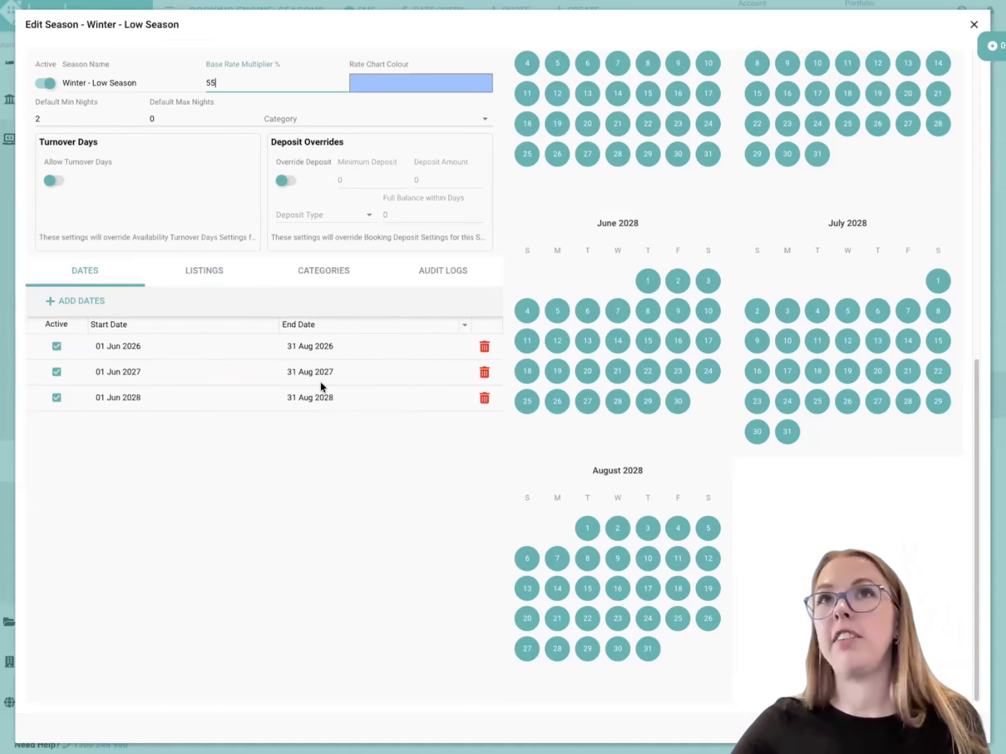
pyautogui.click(310, 504)
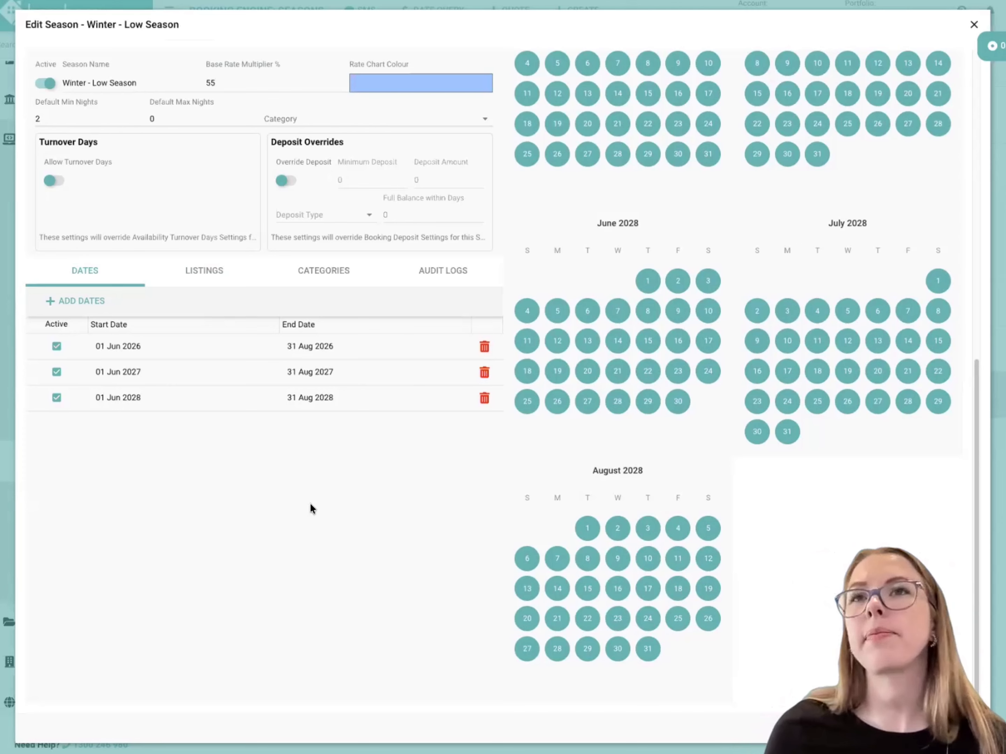
# Check the listing overrides of Winter - Low Season, and set its Base Rate Multiplier back to 50%.
pyautogui.click(203, 285)
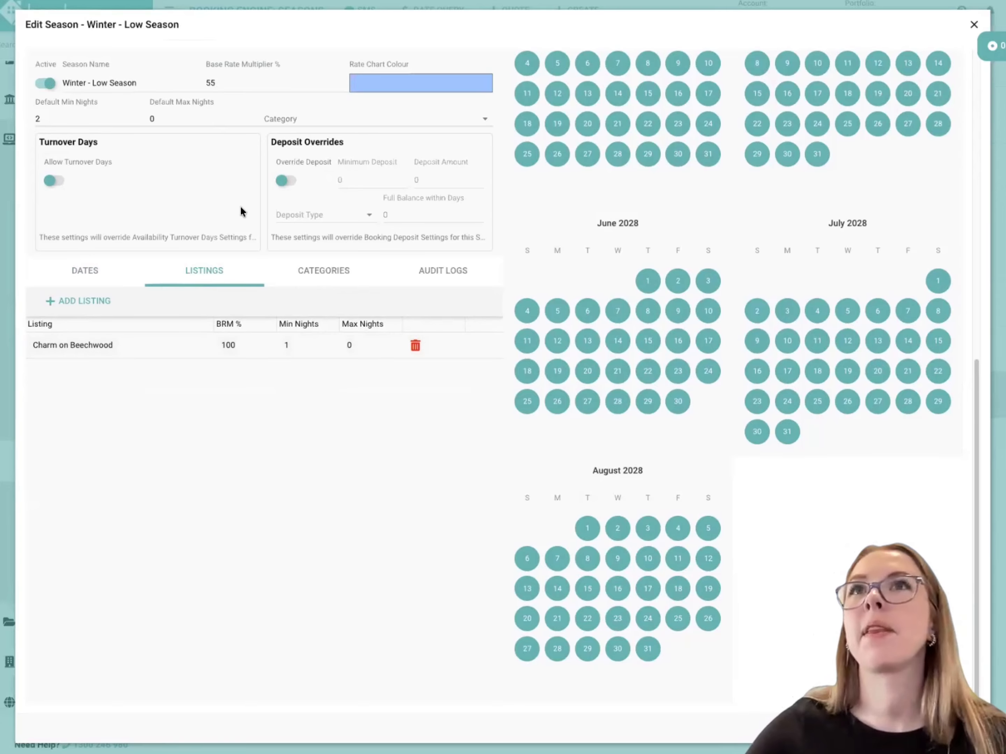
pyautogui.click(214, 82)
pyautogui.press('BackSpace')
pyautogui.write('0')
pyautogui.click(287, 427)
pyautogui.click(90, 283)
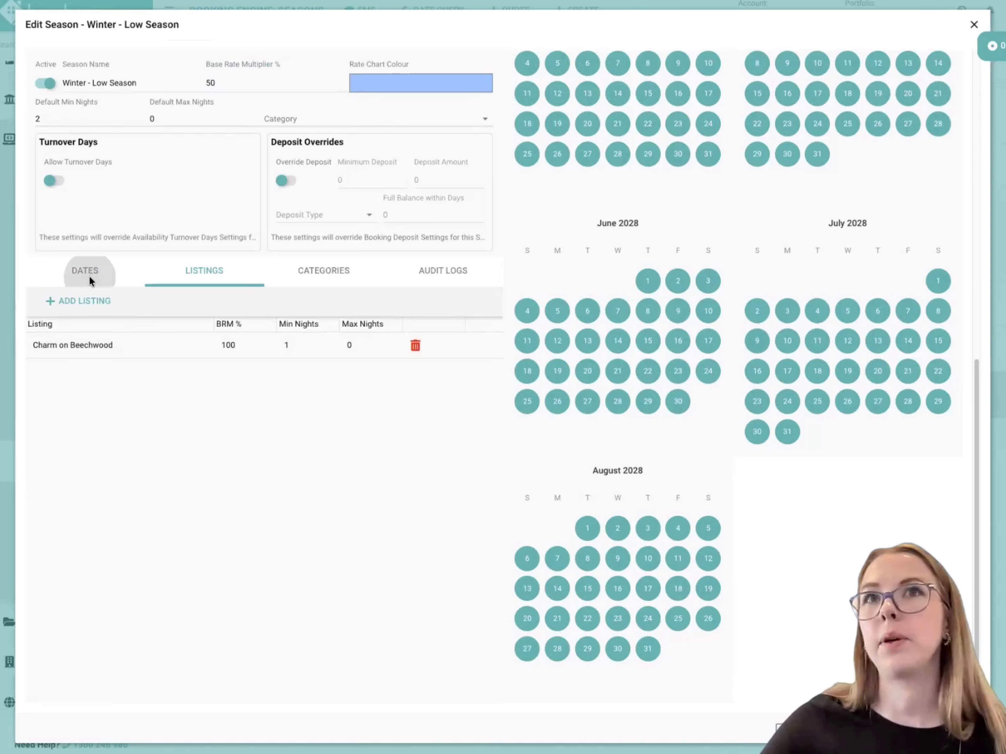
pyautogui.click(973, 24)
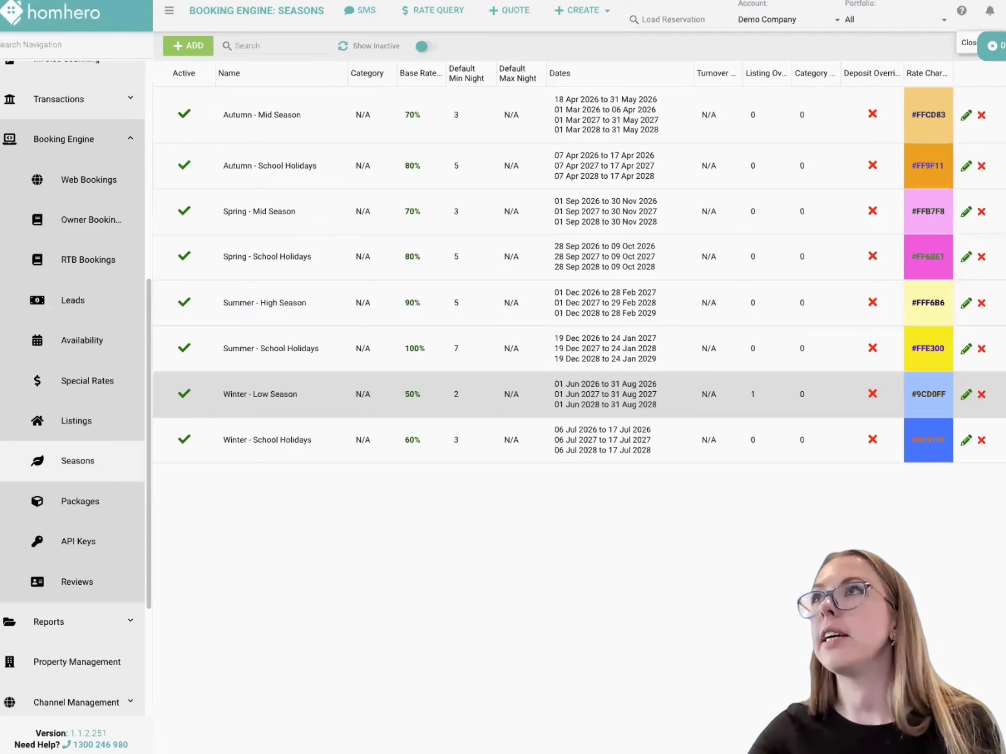
# Open the Base Rate calendar of 1 Hope Island - no linen from the Booking Engine availability overview.
pyautogui.click(87, 350)
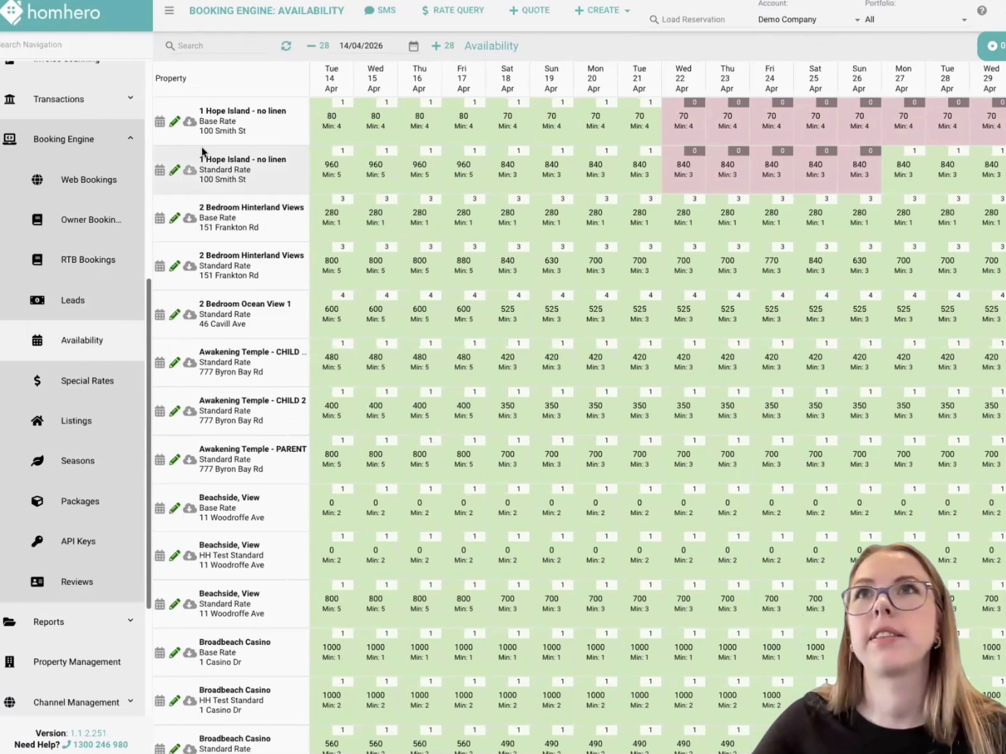
pyautogui.click(174, 121)
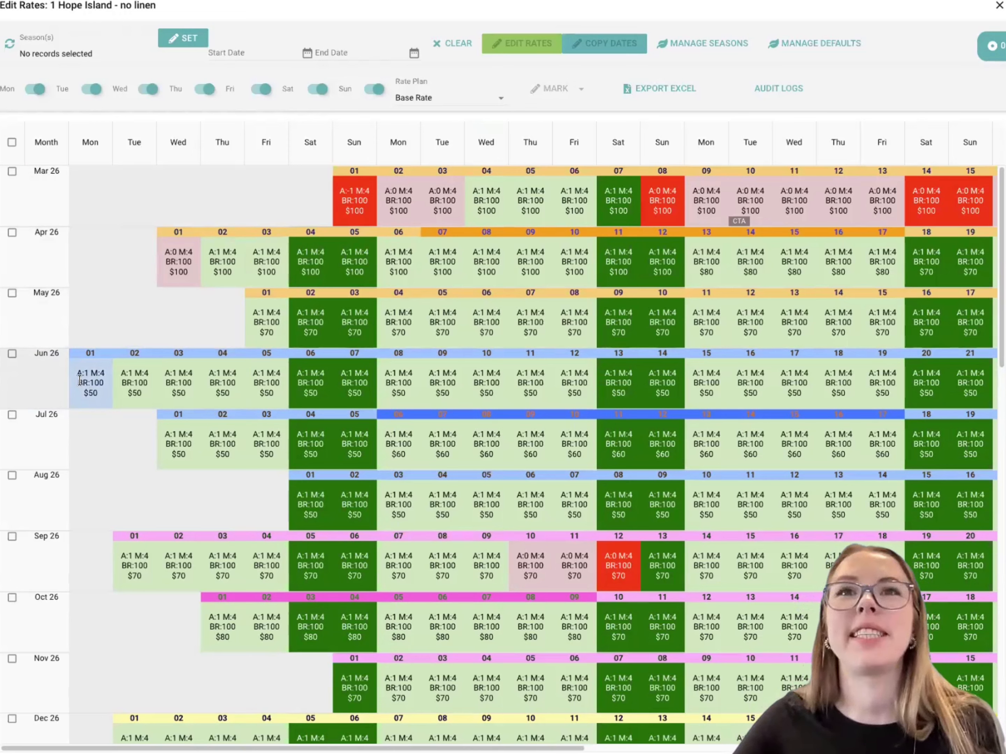
# Examine the daily rate details of the Winter - Low Season dates from June to August 2026 in the calendar.
pyautogui.moveTo(78, 383); pyautogui.dragTo(104, 382)
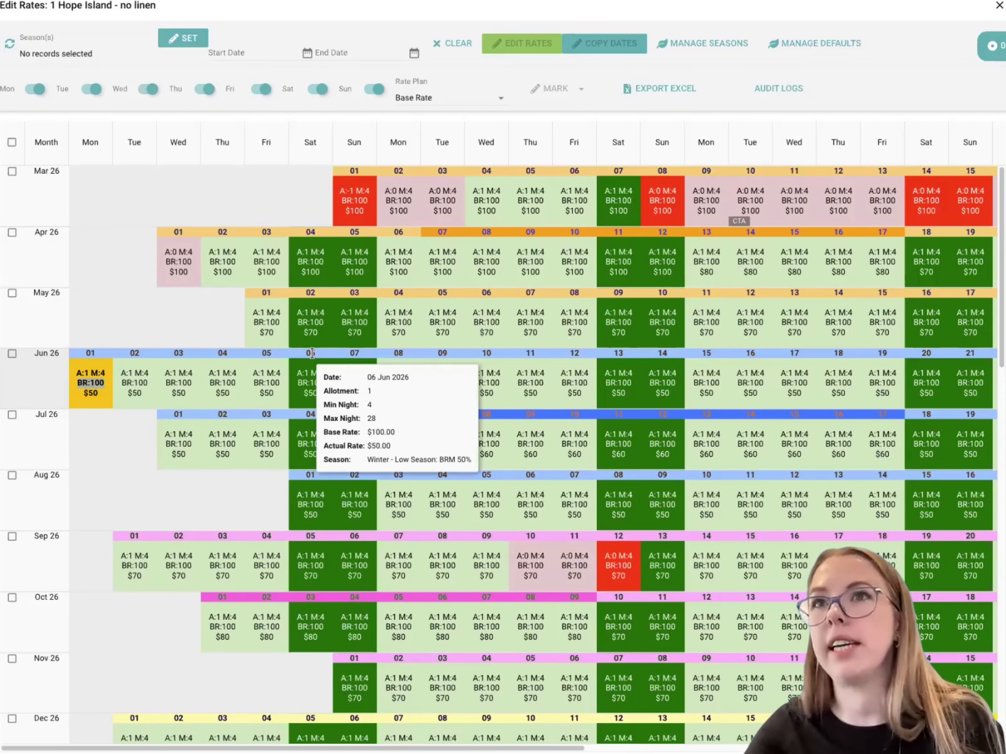
pyautogui.moveTo(349, 349)
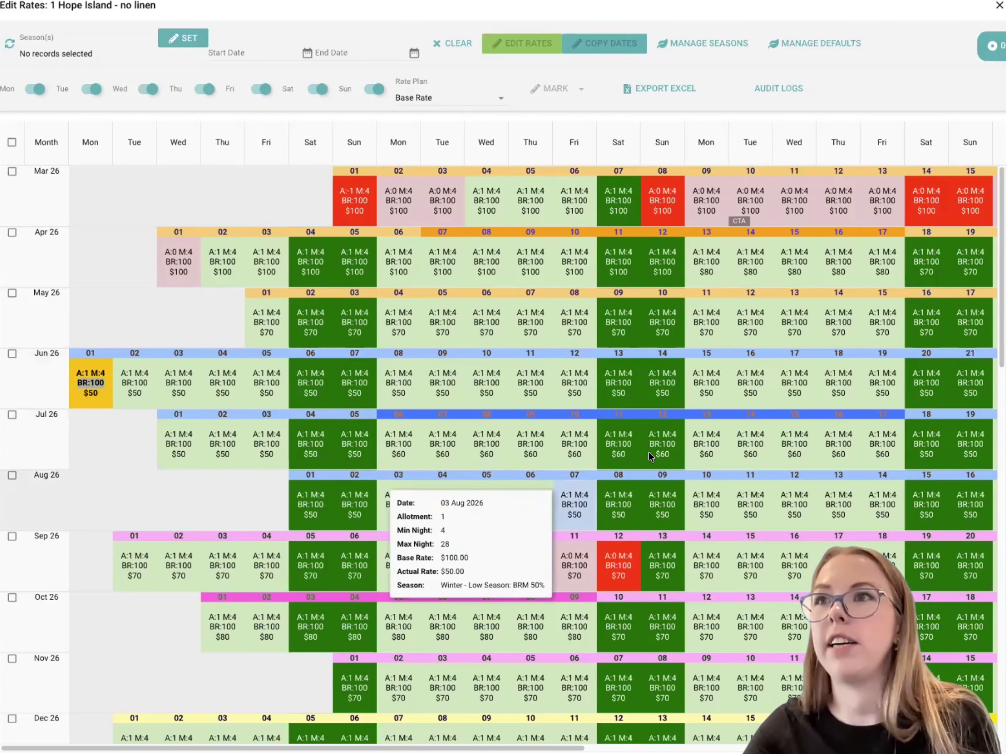
pyautogui.moveTo(403, 410)
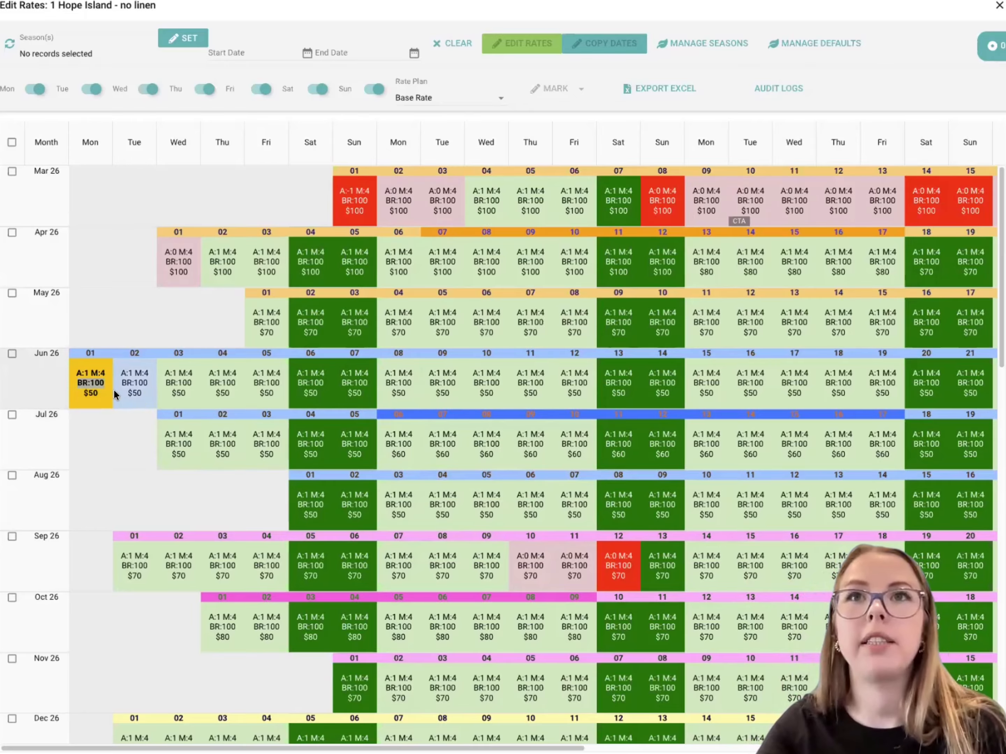
# For 1 to 3 June 2026, enter a Base Rate of 75 for all days with Override BRM enabled.
pyautogui.moveTo(86, 373); pyautogui.dragTo(176, 381)
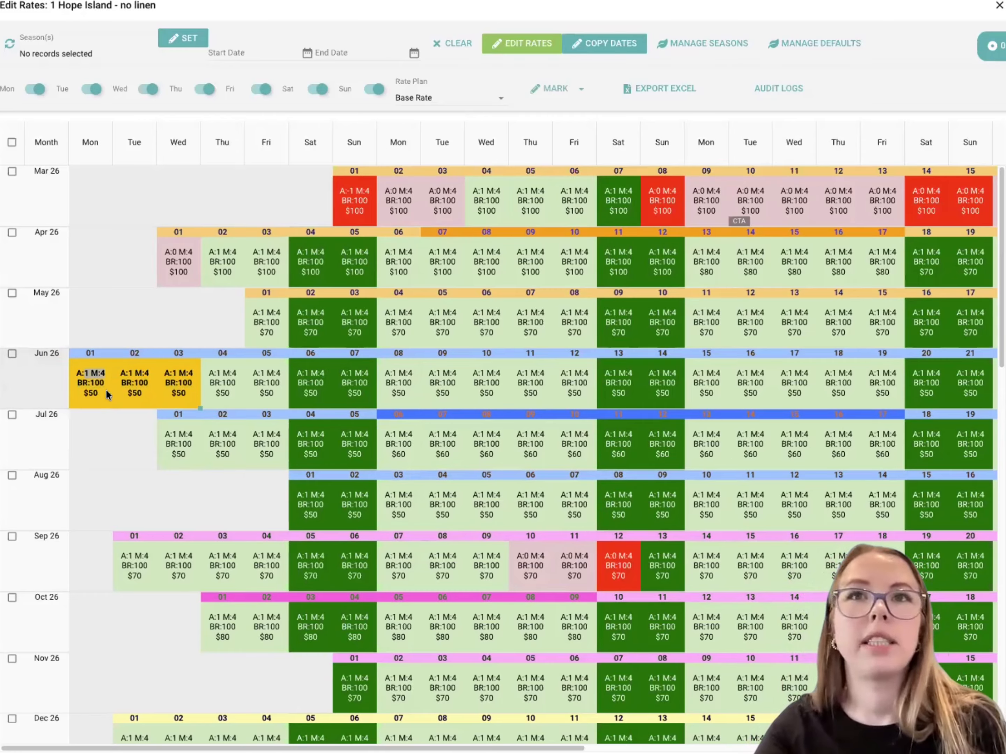
pyautogui.click(520, 45)
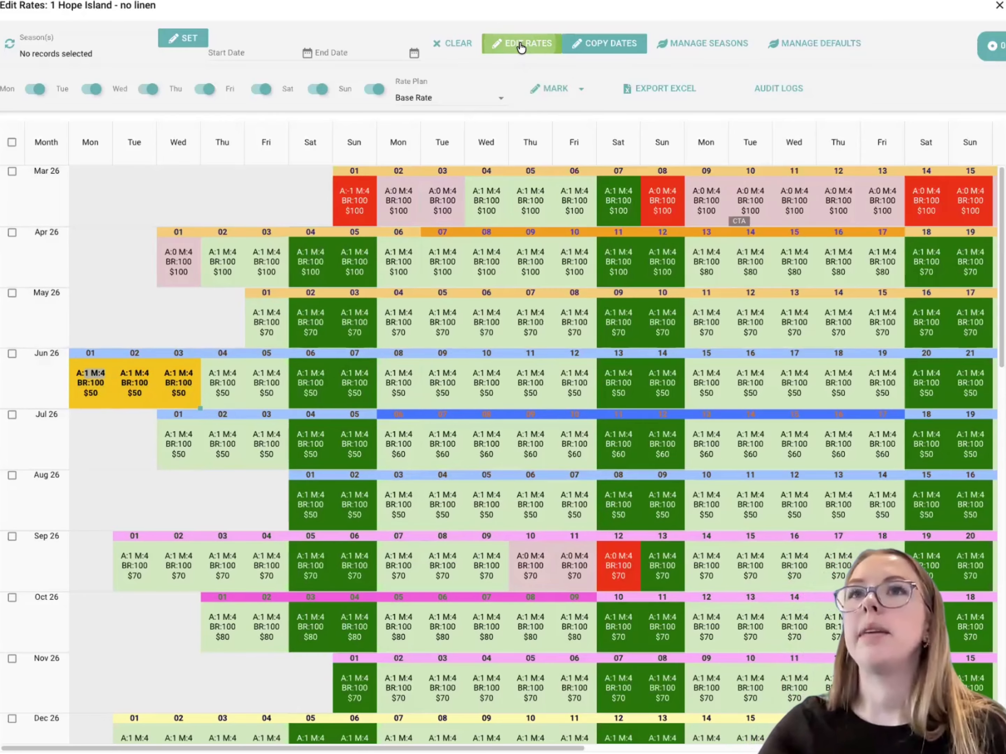
pyautogui.click(347, 257)
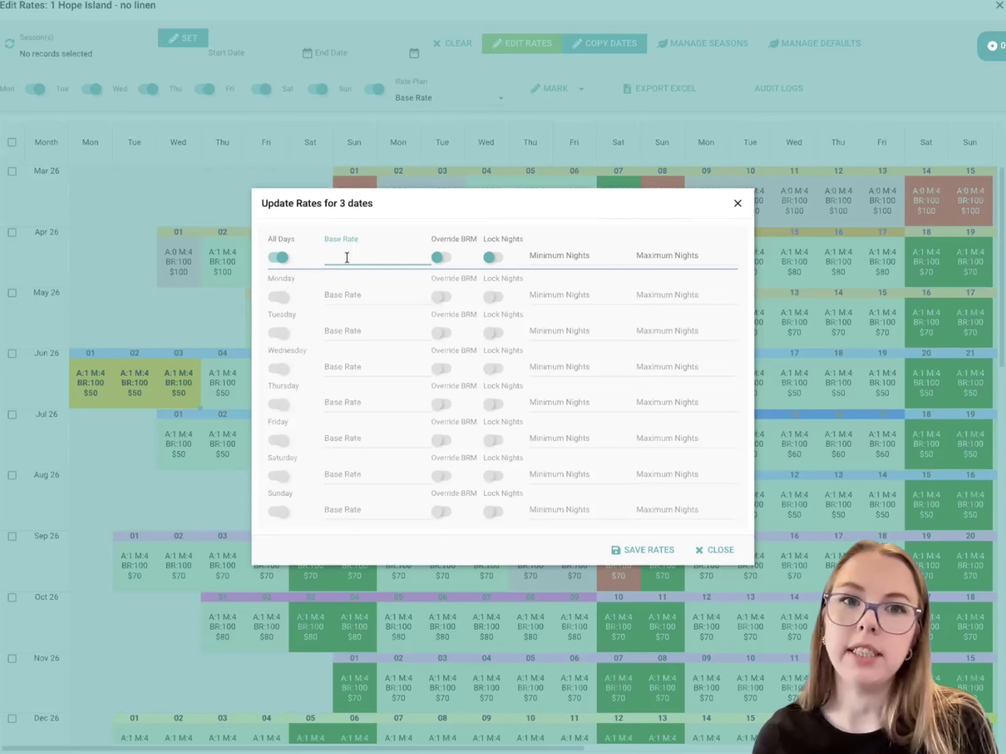
pyautogui.write('75')
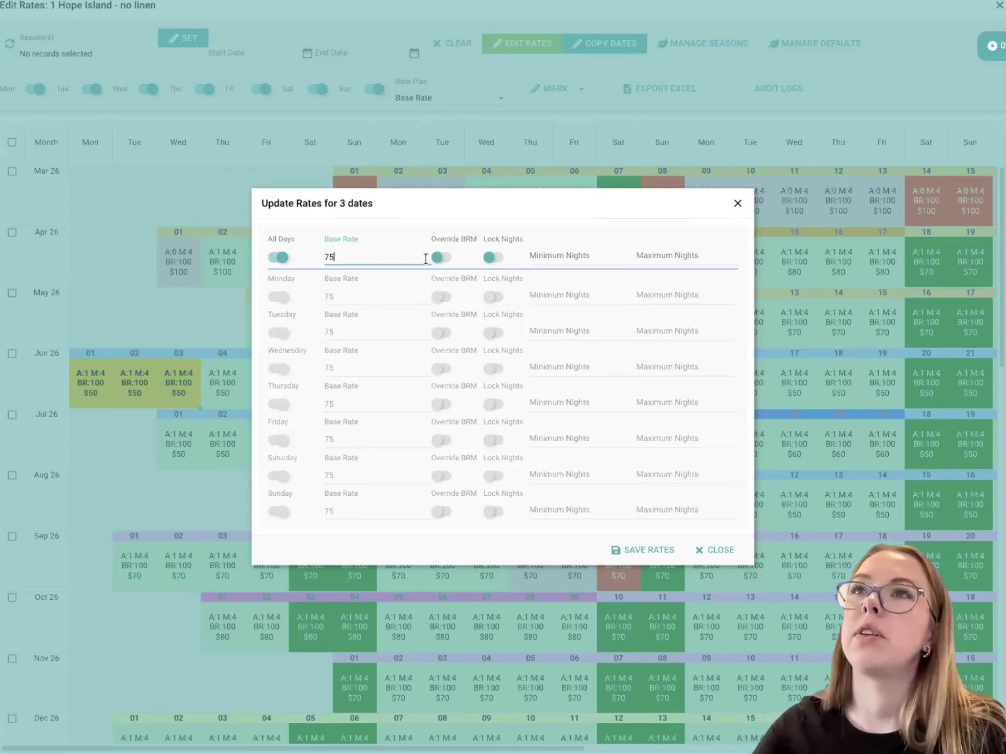
pyautogui.click(440, 256)
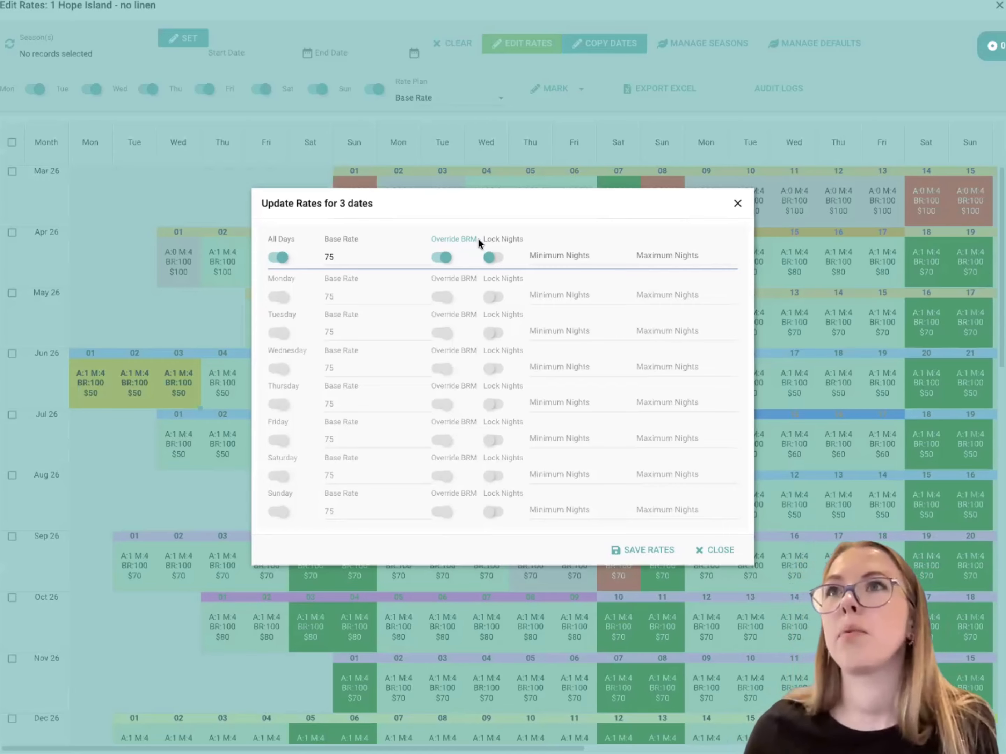
# Disable Override BRM, change the Base Rate for all days to 150, and switch Override BRM on and off again.
pyautogui.click(441, 258)
pyautogui.click(320, 257)
pyautogui.doubleClick(329, 258)
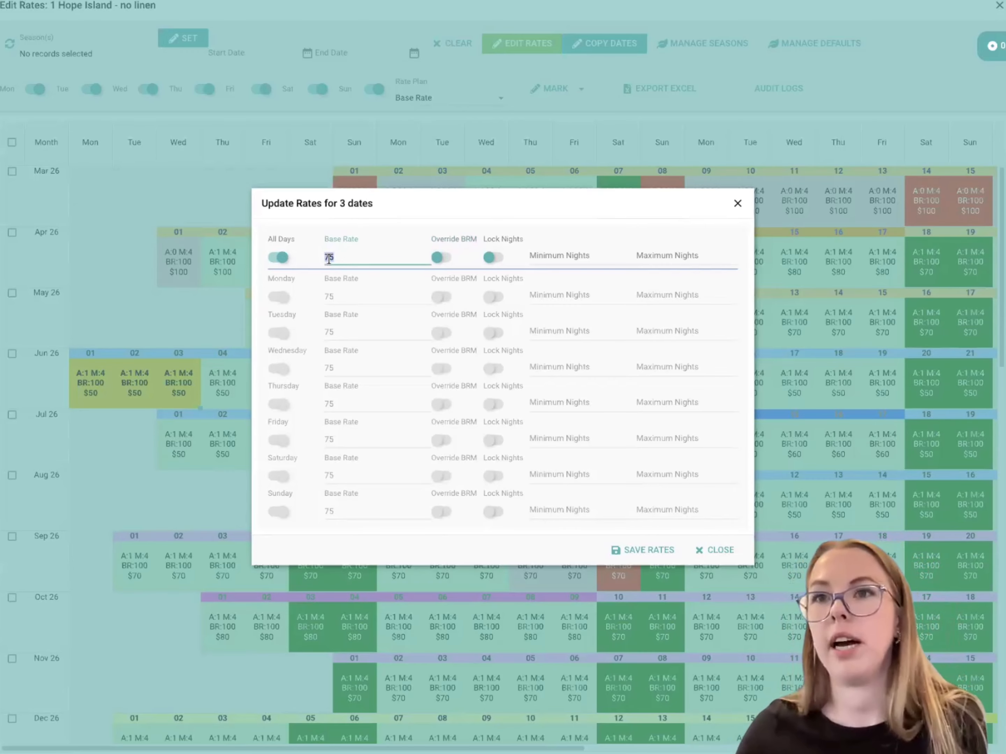
pyautogui.write('150')
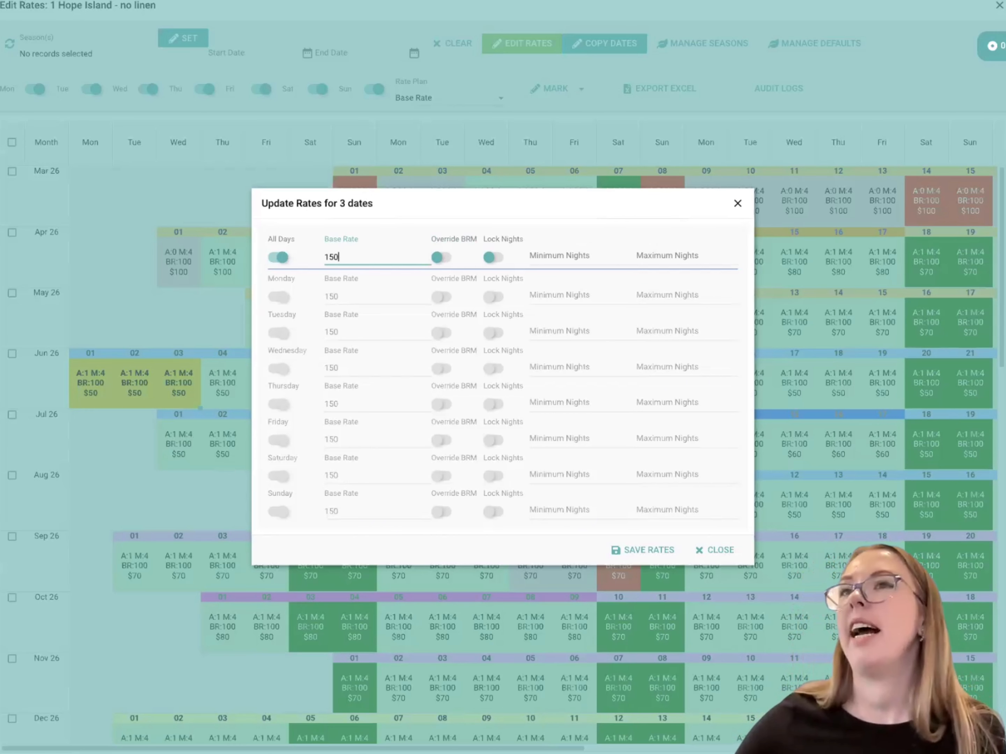
pyautogui.click(441, 256)
pyautogui.click(439, 256)
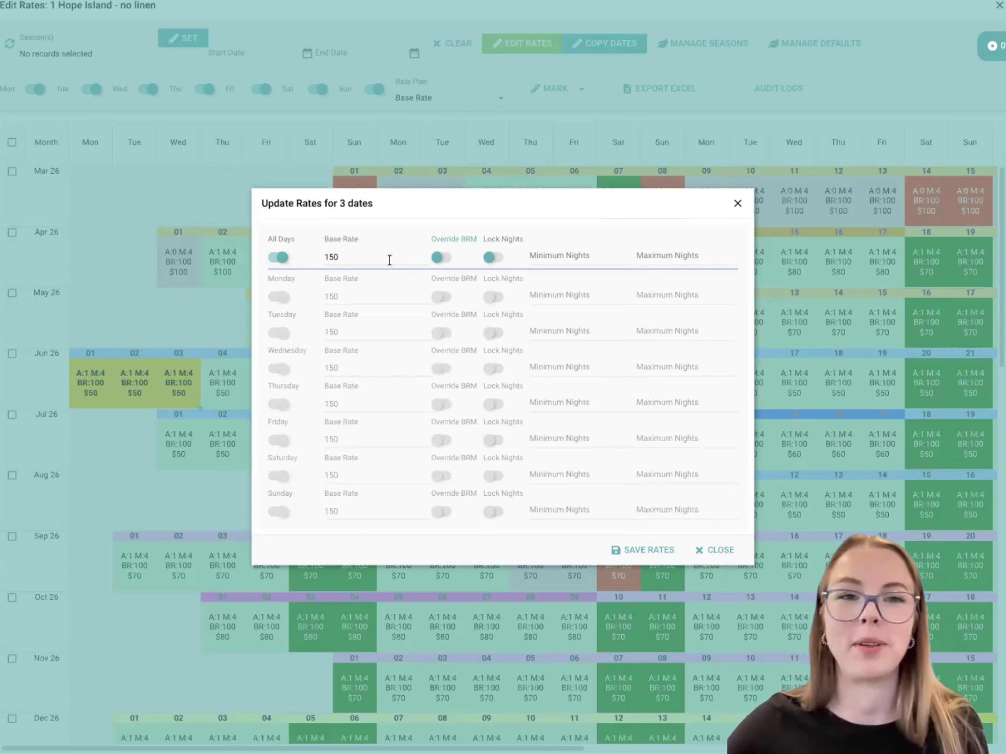
# Clear the Base Rate for all days and close the rate update for the three June dates without saving.
pyautogui.click(390, 260)
pyautogui.hotkey('ctrl', 'a')
pyautogui.press('BackSpace')
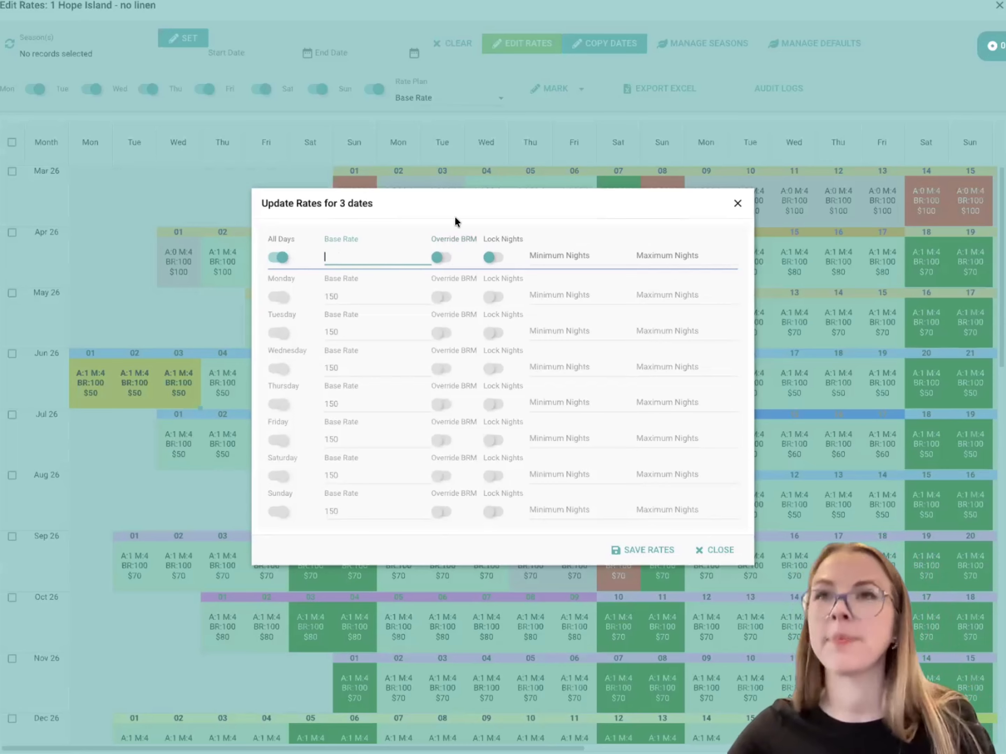
pyautogui.click(738, 204)
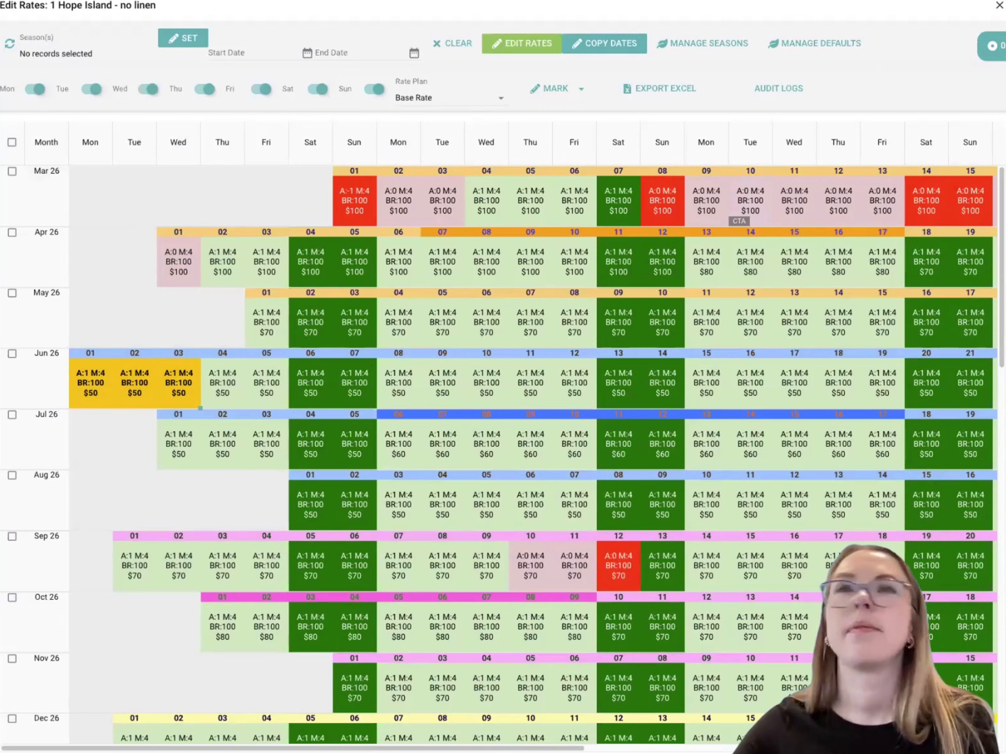
# Close the rate calendar and open the Mermaid Cottage % LOS rate under the Seasonal LOS special rates.
pyautogui.click(998, 5)
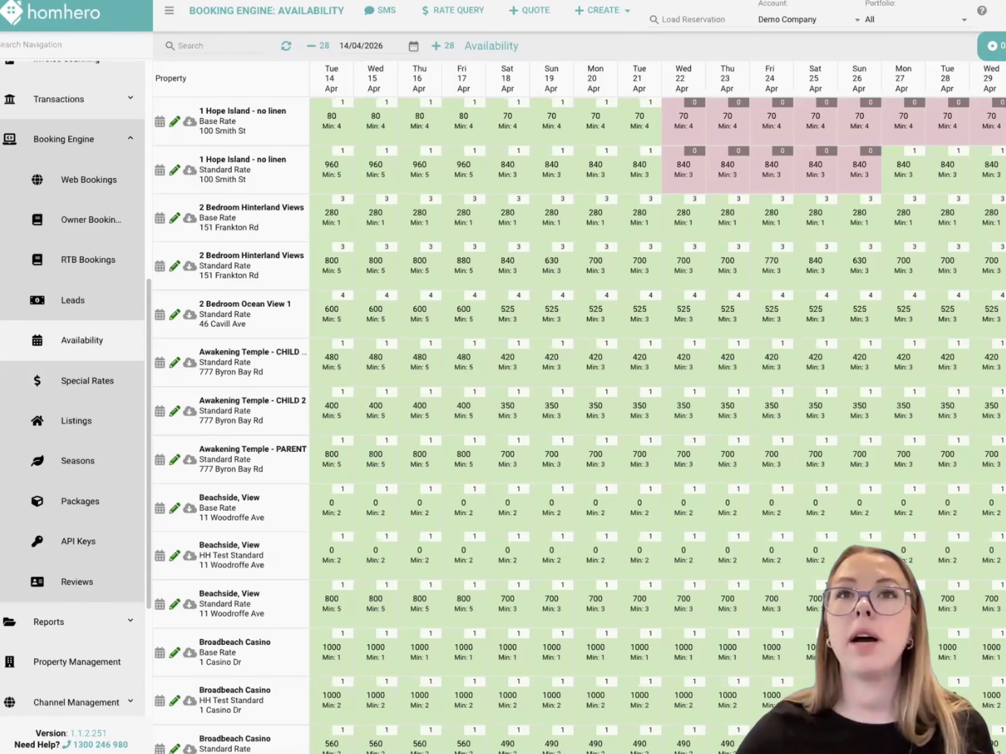
pyautogui.click(94, 383)
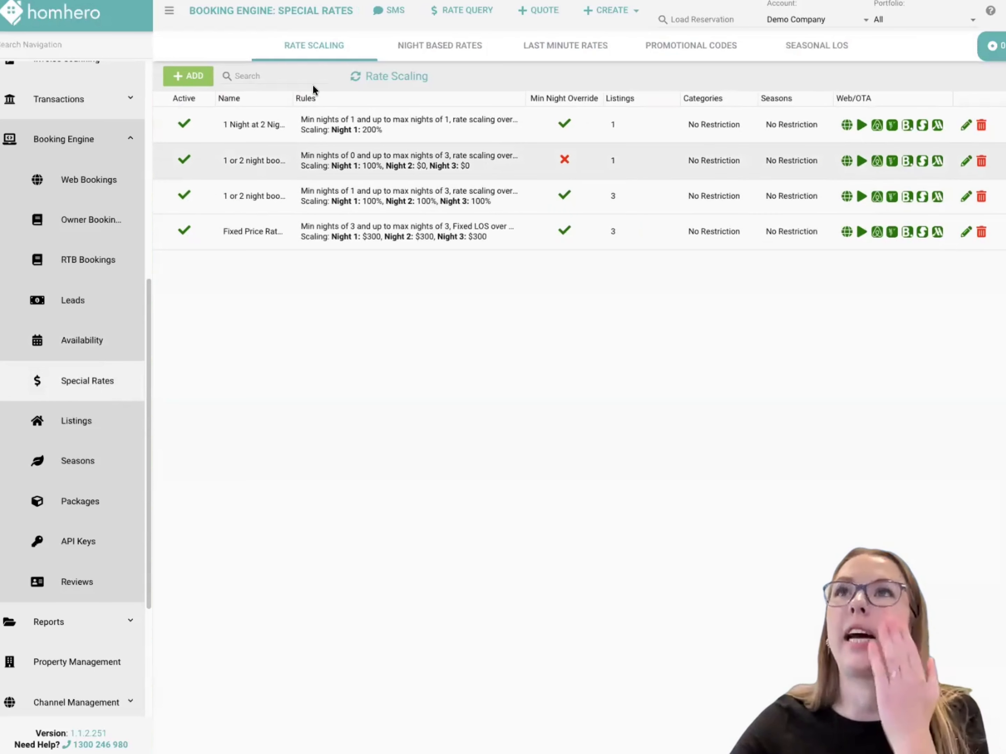
pyautogui.click(822, 46)
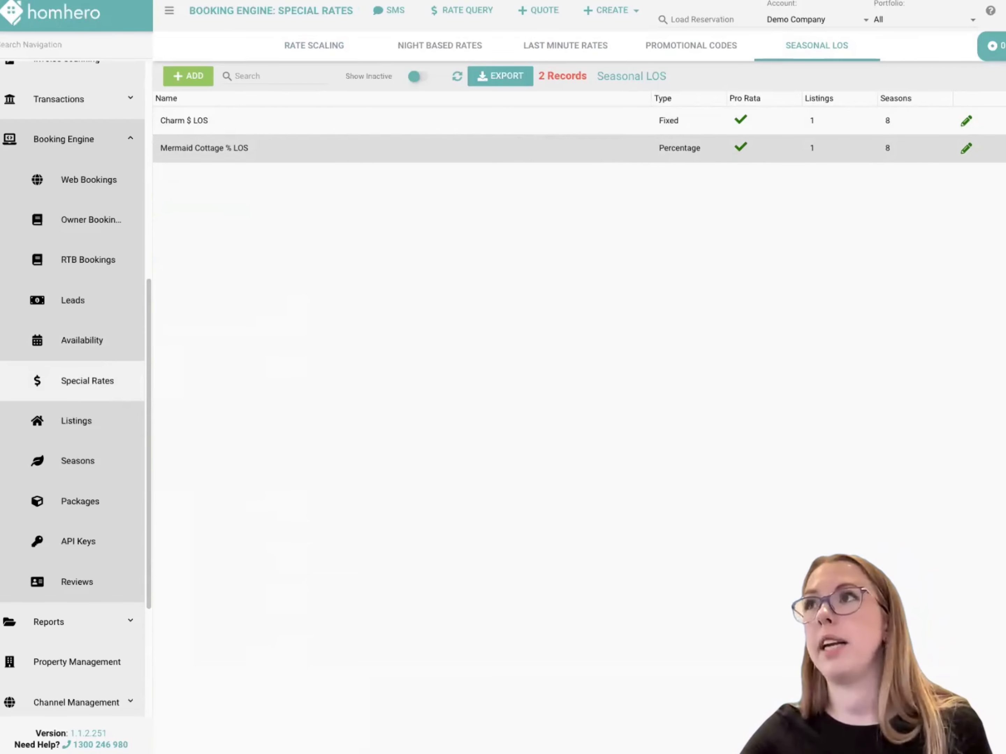
pyautogui.click(966, 148)
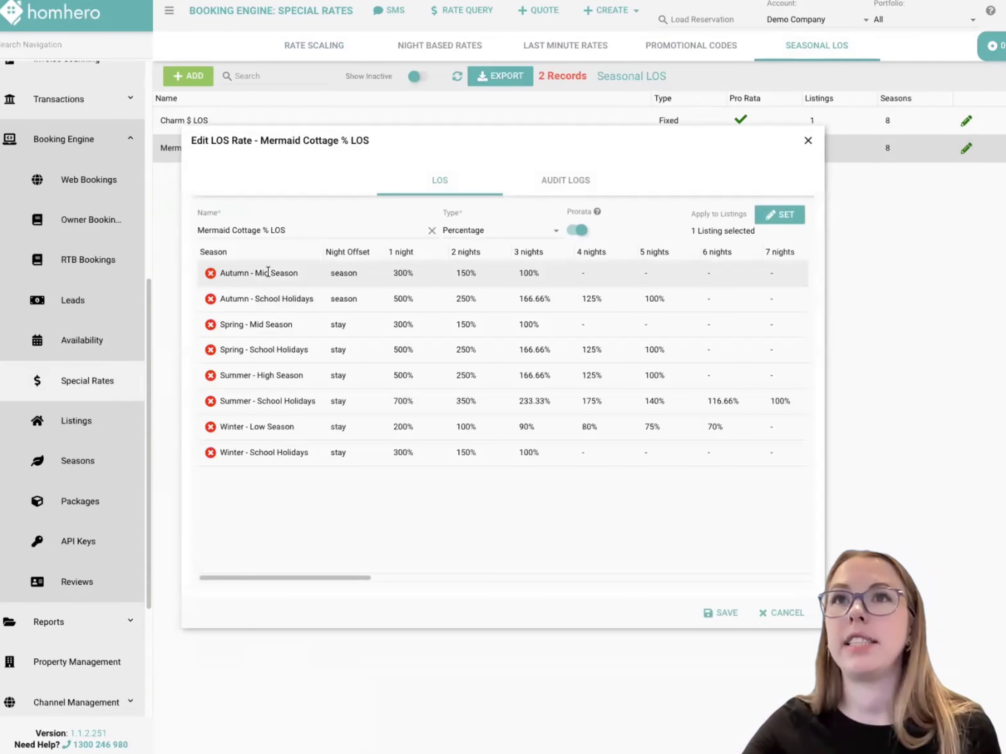
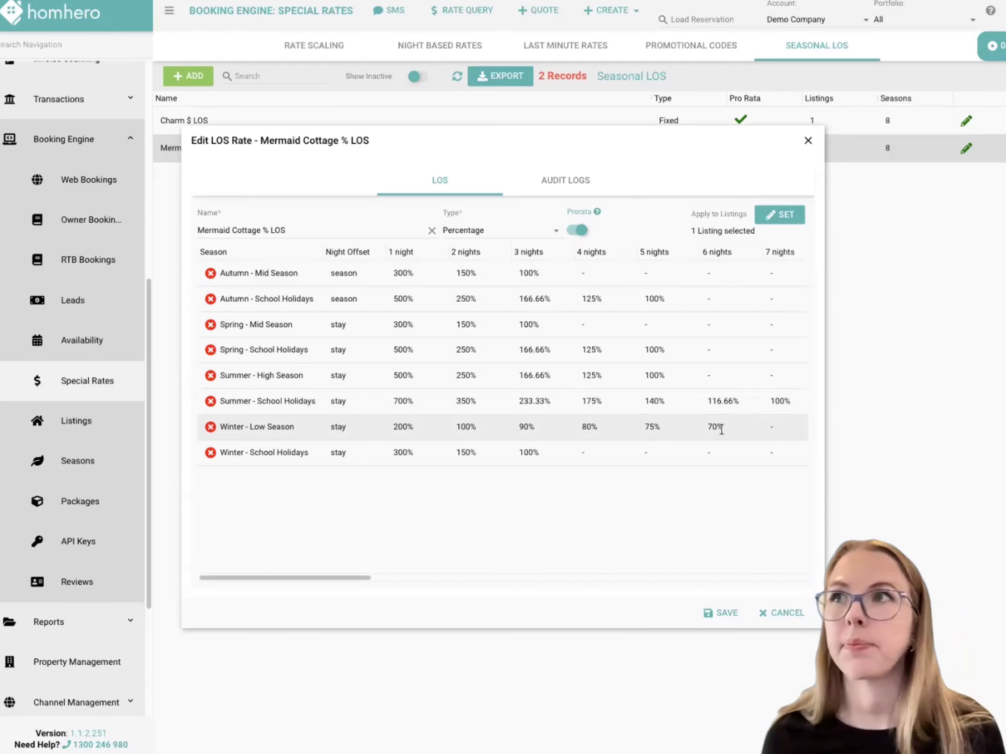
# Switch Prorata off and back on, and set the Night Offset of Autumn - Mid Season and Autumn - School Holidays to Stay.
pyautogui.click(570, 234)
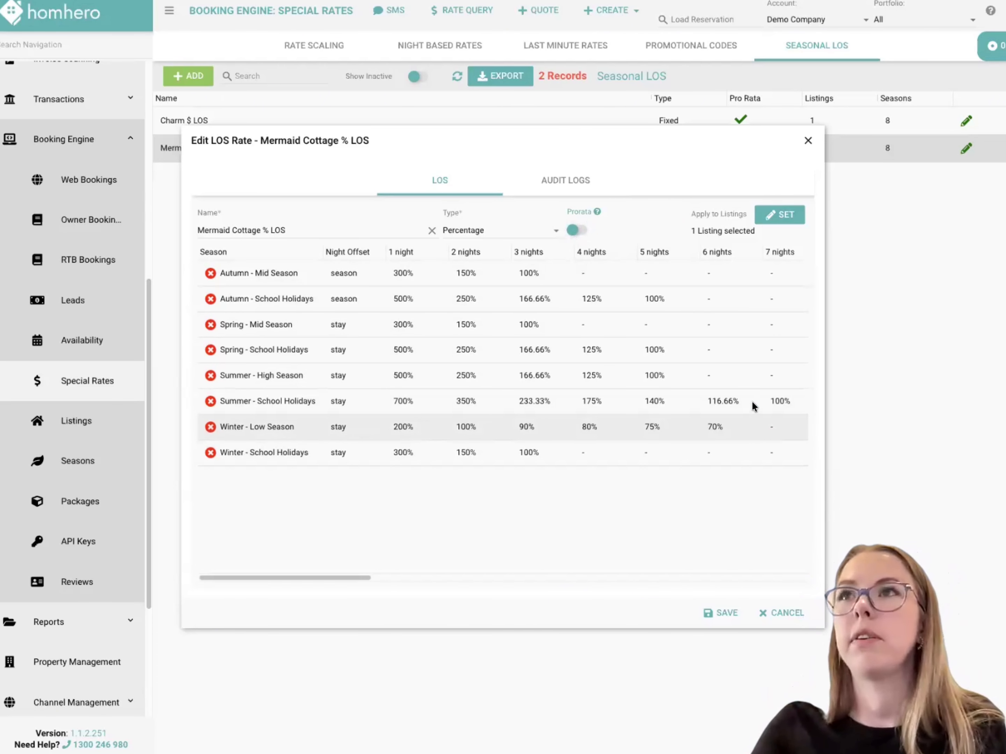
pyautogui.click(574, 230)
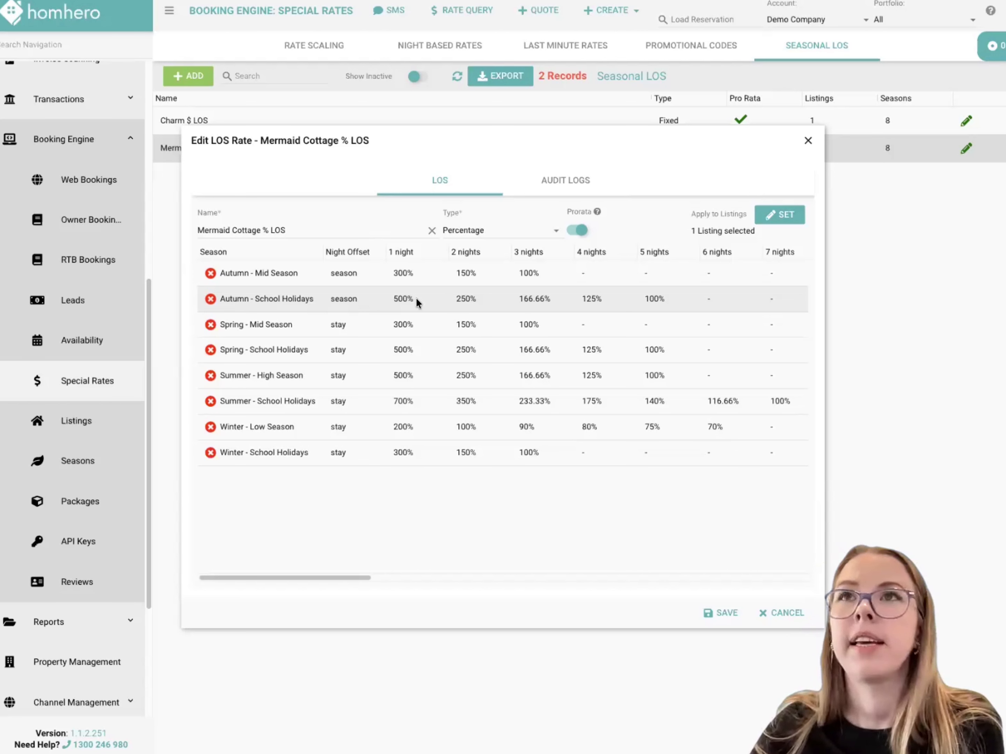
pyautogui.click(350, 277)
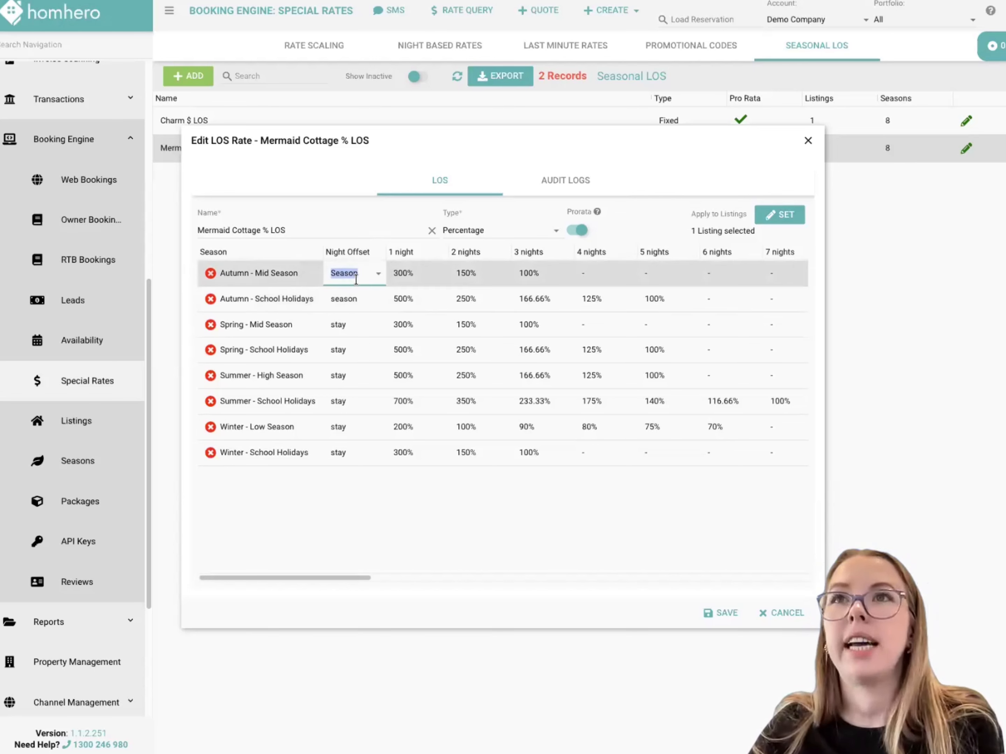
pyautogui.click(349, 277)
pyautogui.click(357, 303)
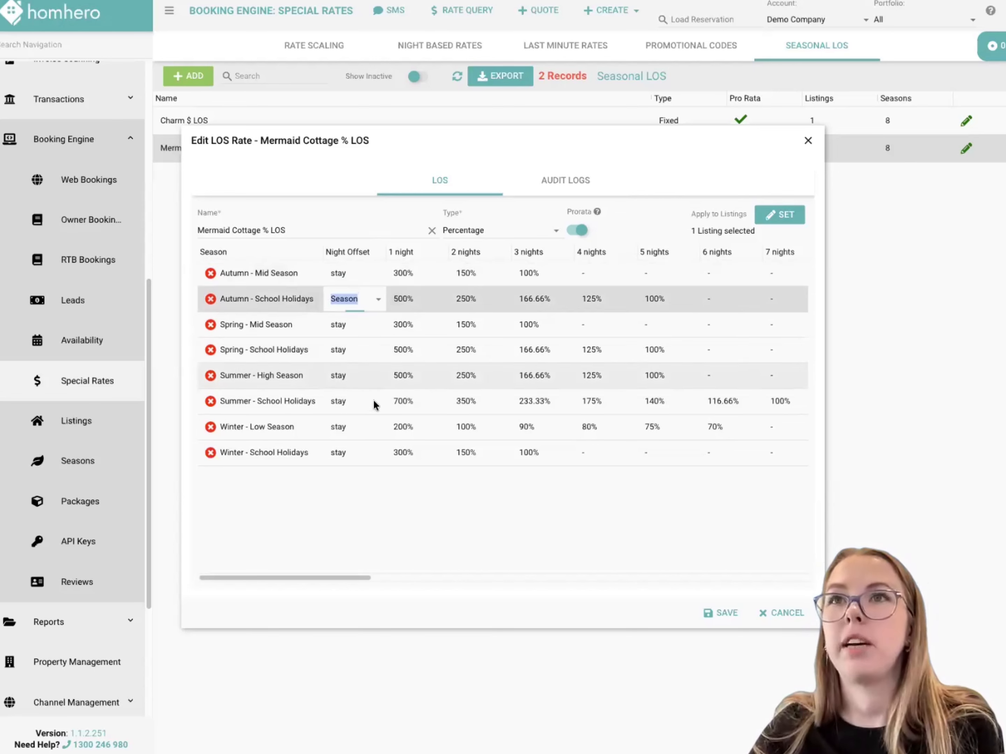
pyautogui.click(370, 302)
pyautogui.click(377, 302)
pyautogui.click(362, 325)
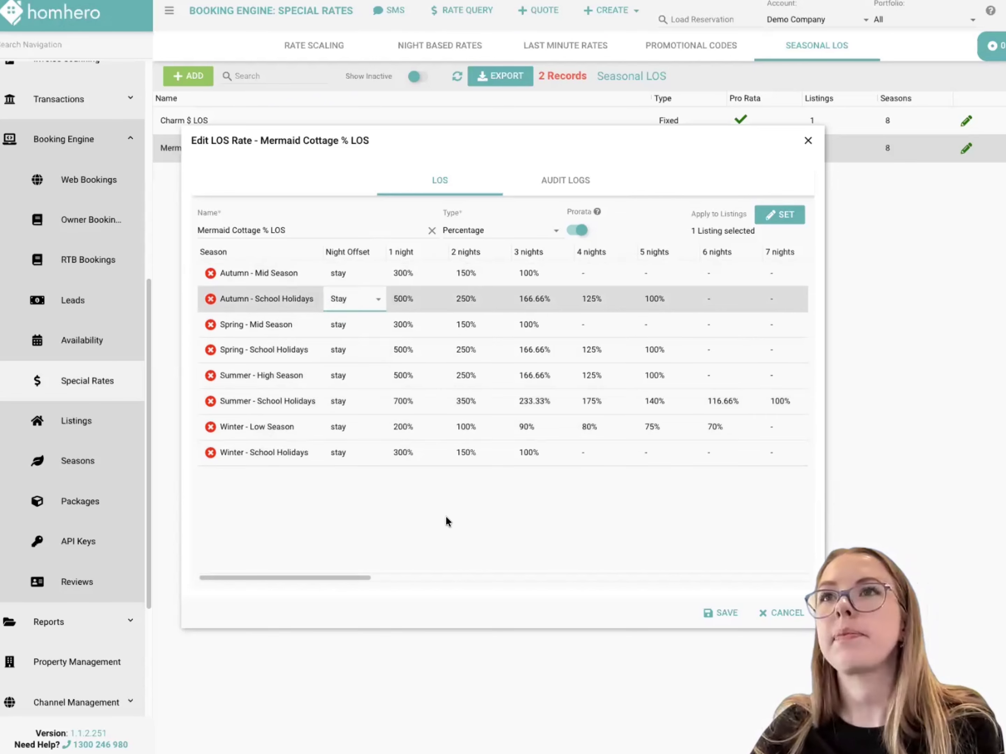
# Check the 1-night and 2-night percentages of the Autumn seasons, and close the Mermaid Cottage % LOS rate without saving.
pyautogui.click(402, 274)
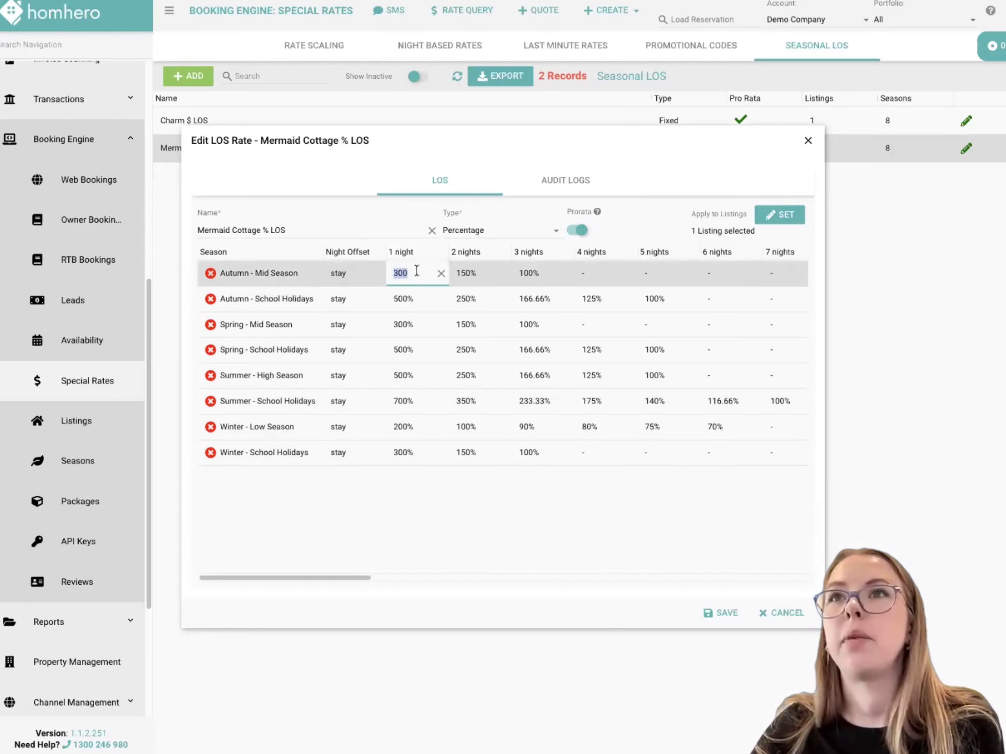
pyautogui.click(370, 176)
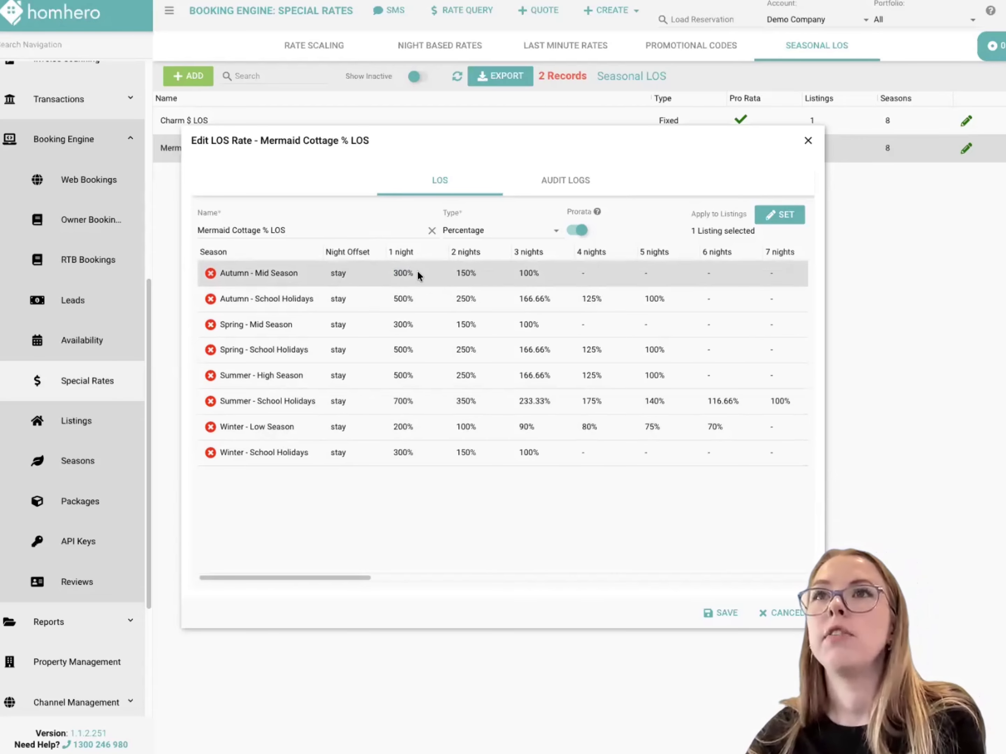
pyautogui.click(479, 273)
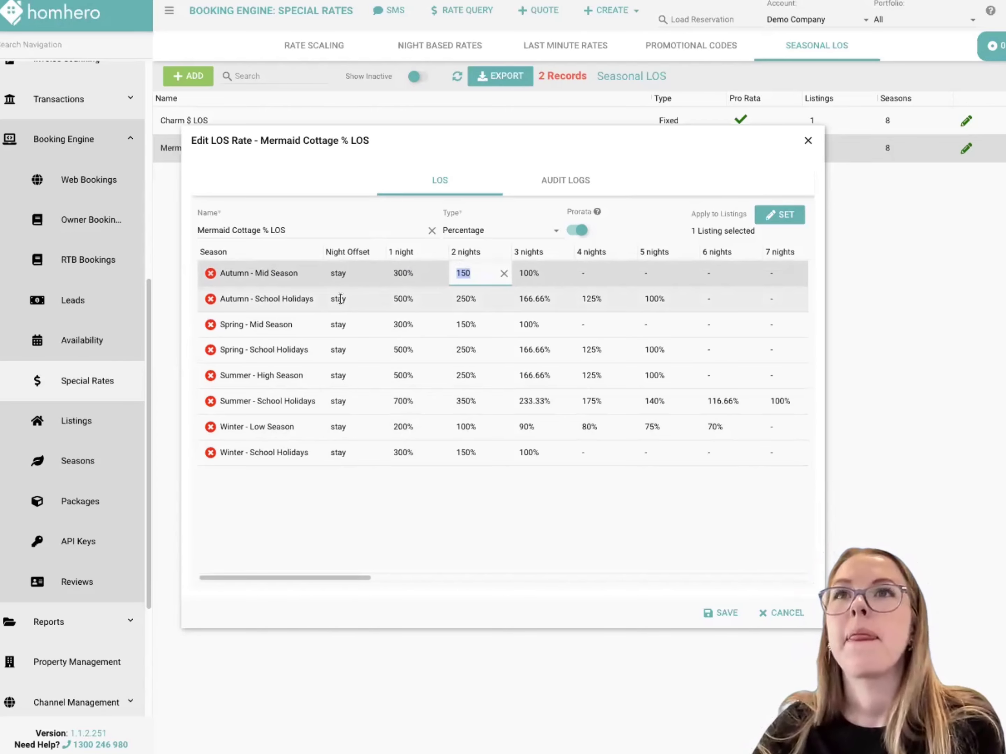
pyautogui.click(477, 300)
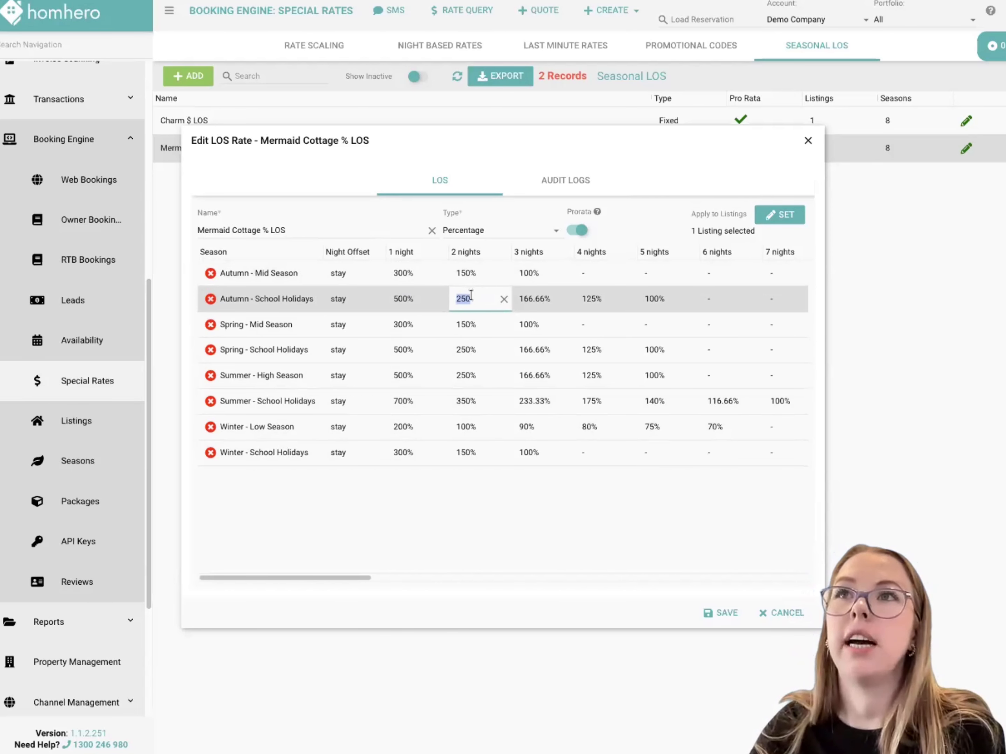
pyautogui.click(504, 553)
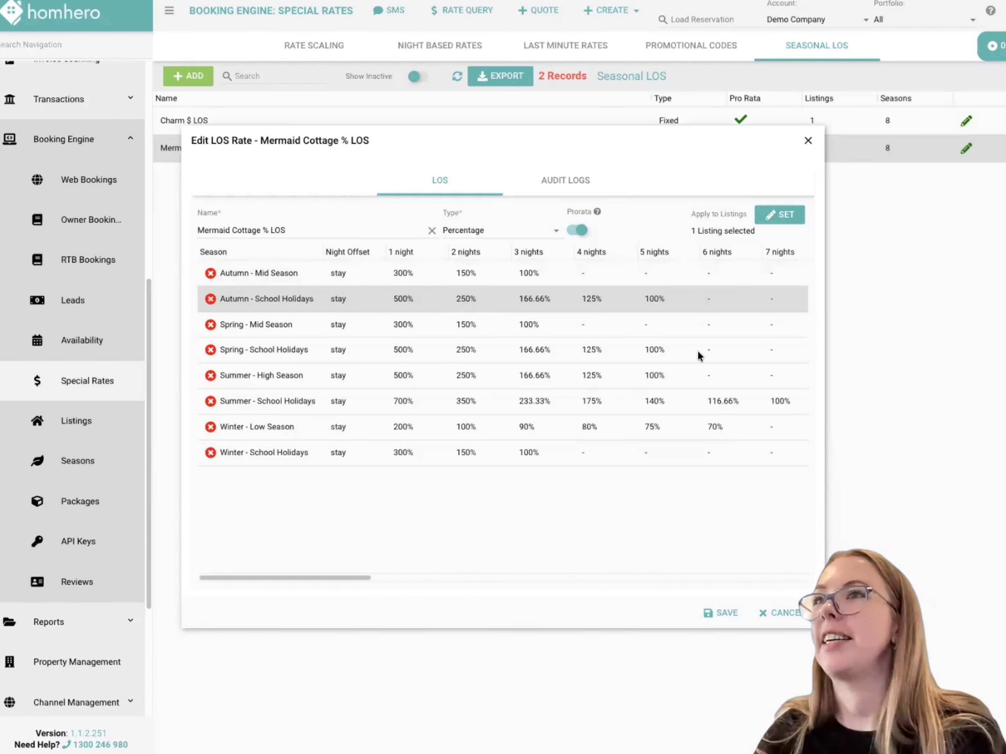
pyautogui.click(808, 141)
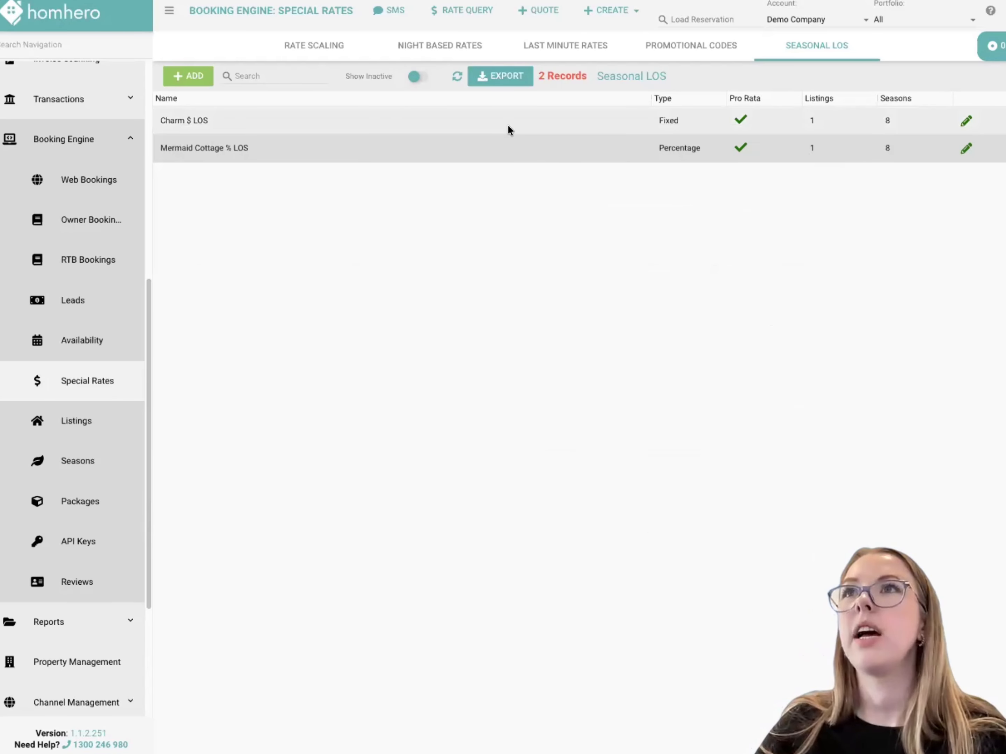
# Open the Charm $ LOS rate, review its fixed amounts per season and number of nights, and close it.
pyautogui.click(635, 121)
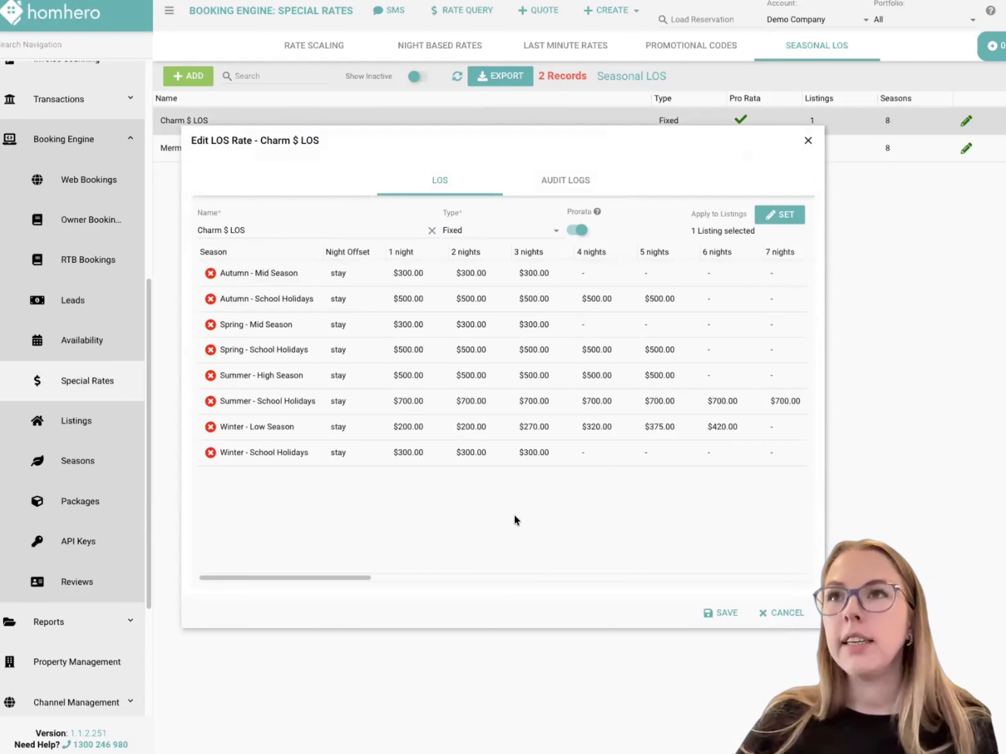
pyautogui.moveTo(366, 144); pyautogui.dragTo(365, 216)
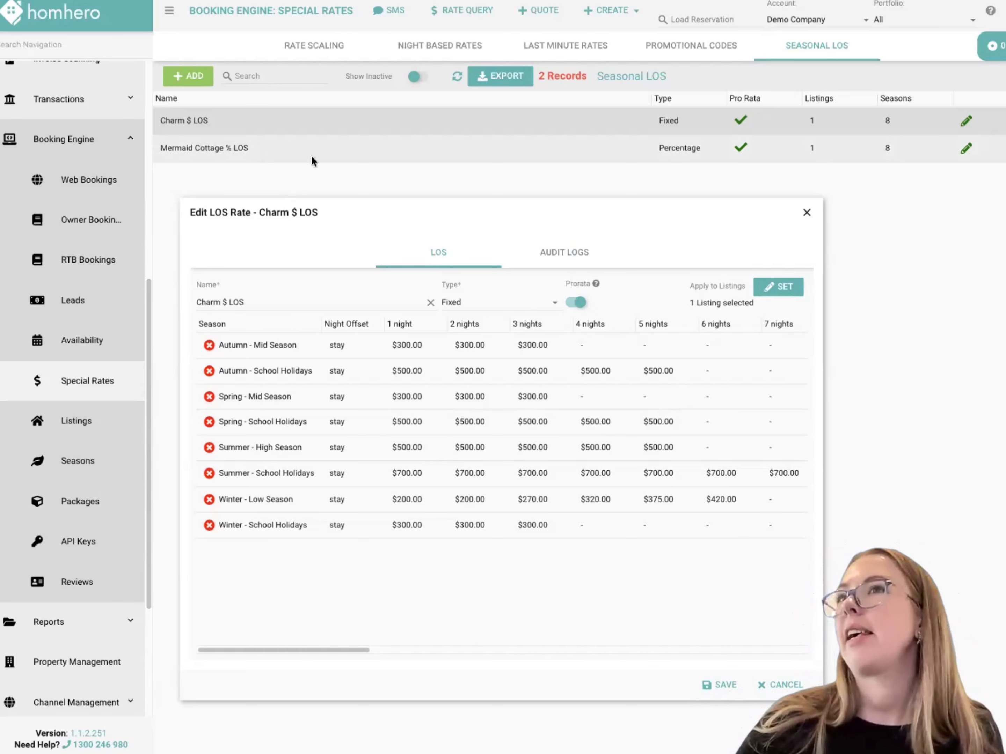
pyautogui.click(807, 213)
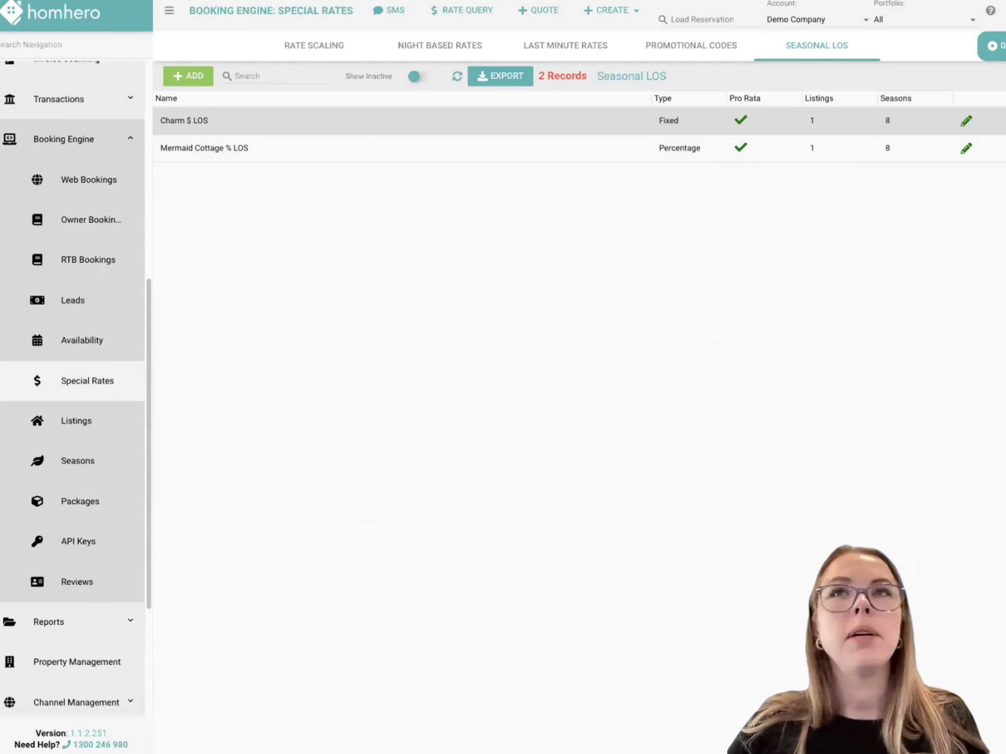
# Open the 1 Night at 2 Night Rate scale from the Rate Scaling special rates to review its settings.
pyautogui.click(308, 54)
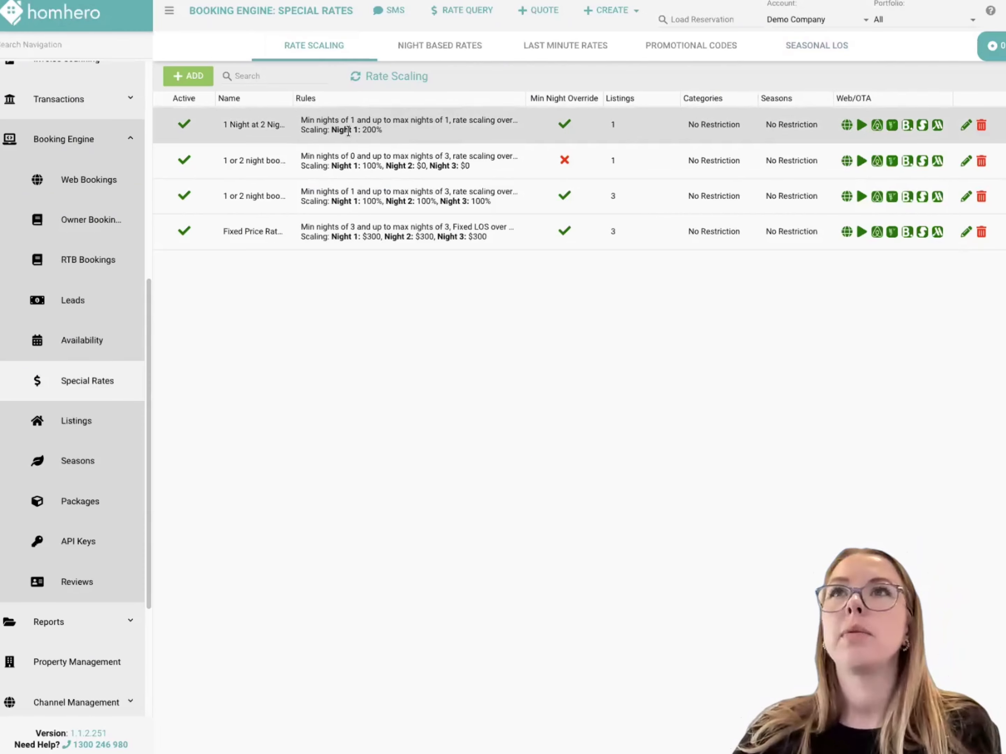
pyautogui.click(458, 127)
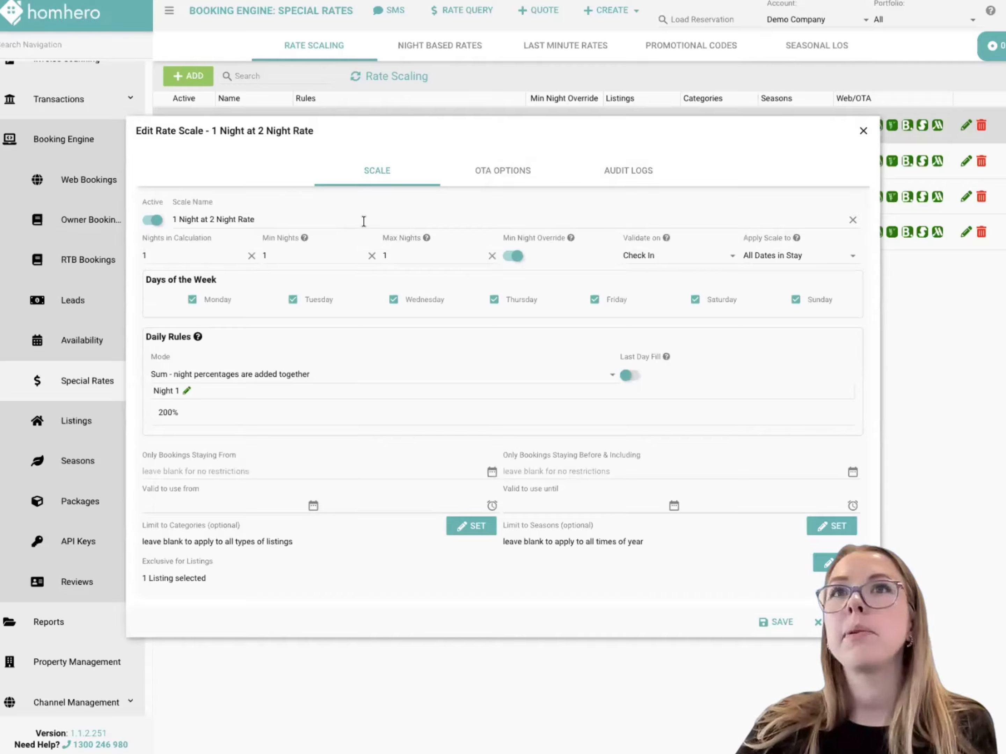
pyautogui.click(177, 218)
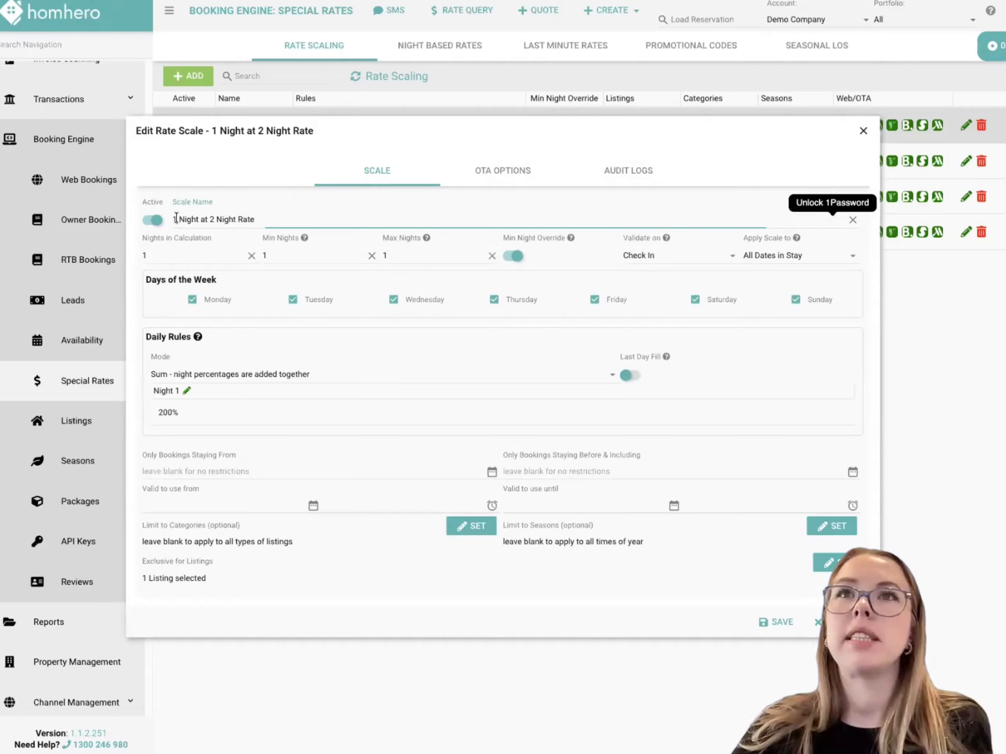
# Check the Scale Name and Nights in Calculation of the 1 Night at 2 Night Rate scale, and close it without saving.
pyautogui.moveTo(209, 218); pyautogui.dragTo(258, 218)
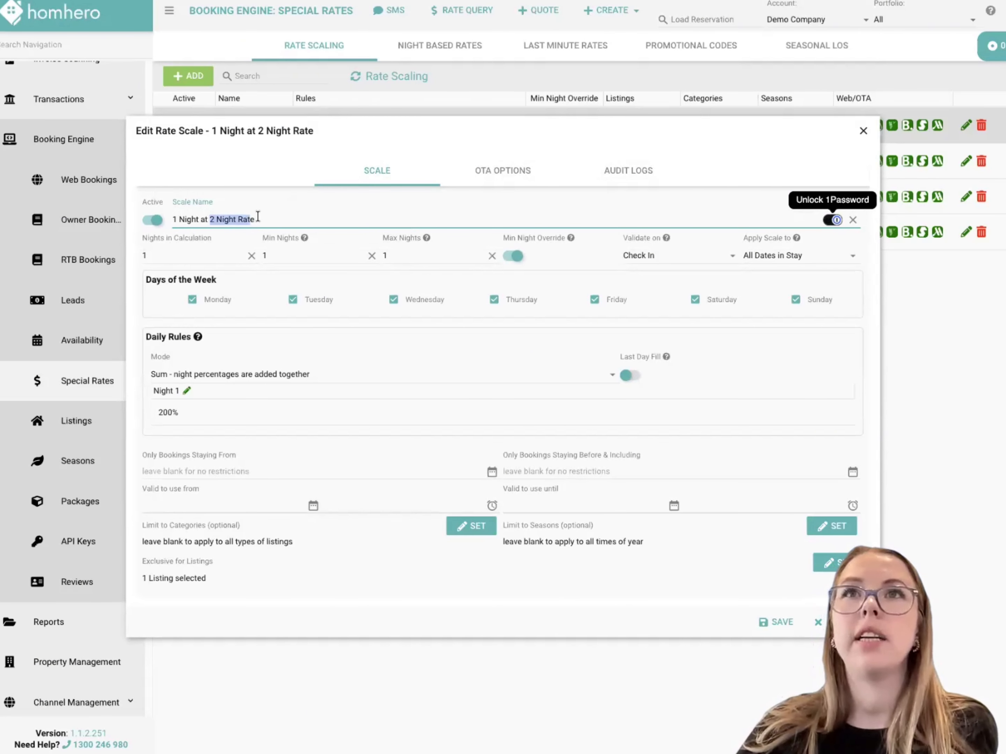
pyautogui.click(261, 218)
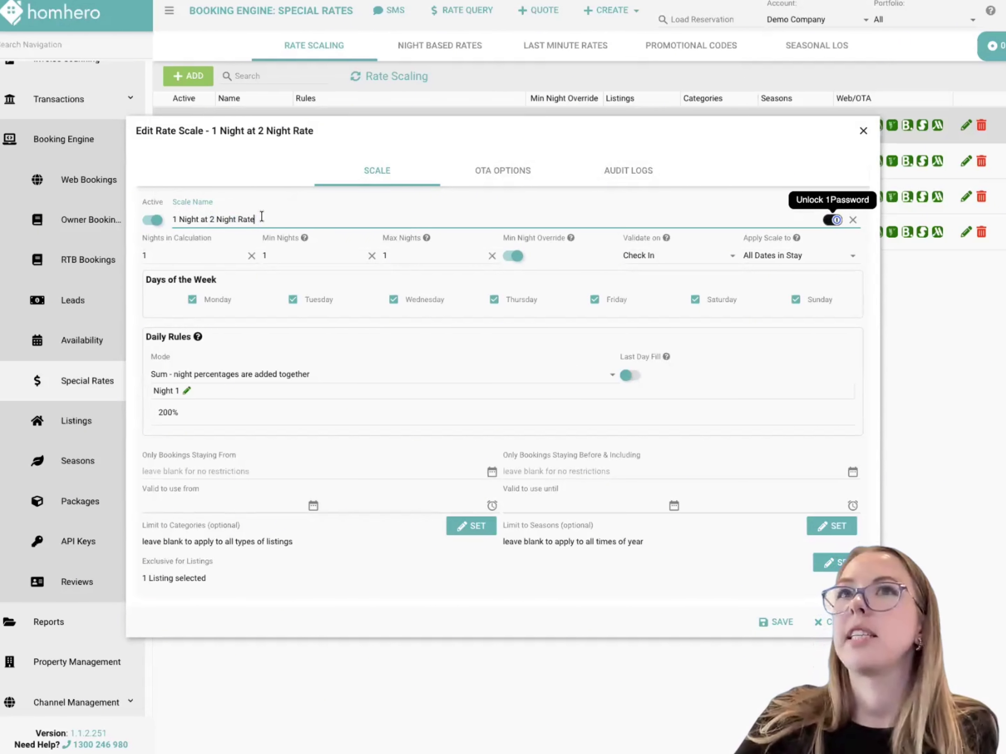
pyautogui.click(206, 255)
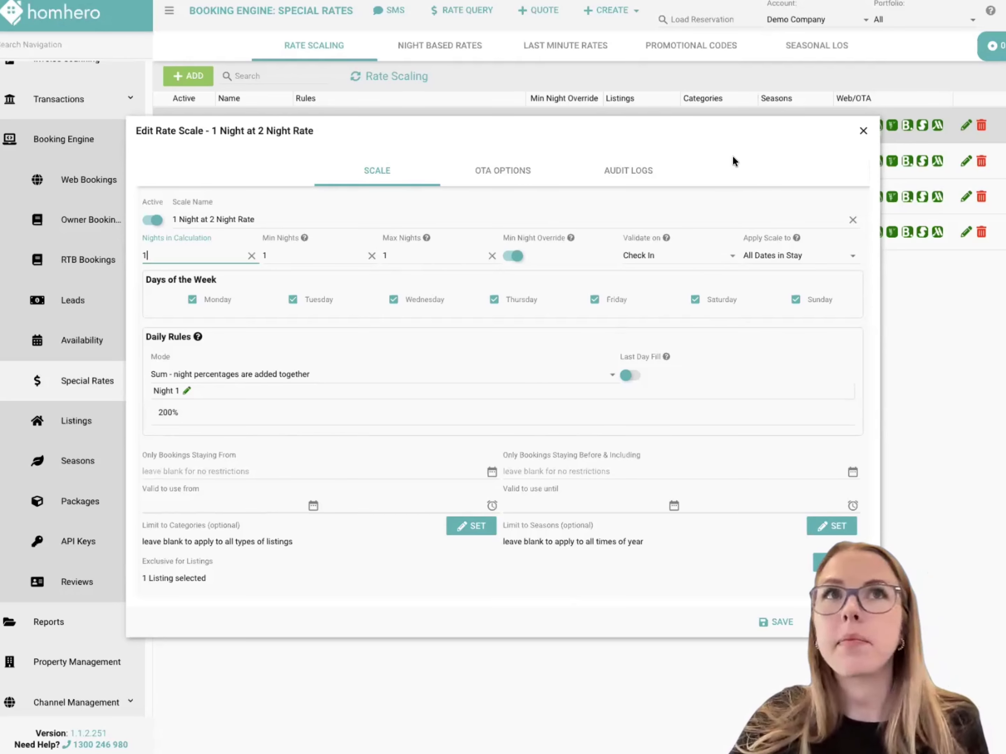
pyautogui.click(863, 131)
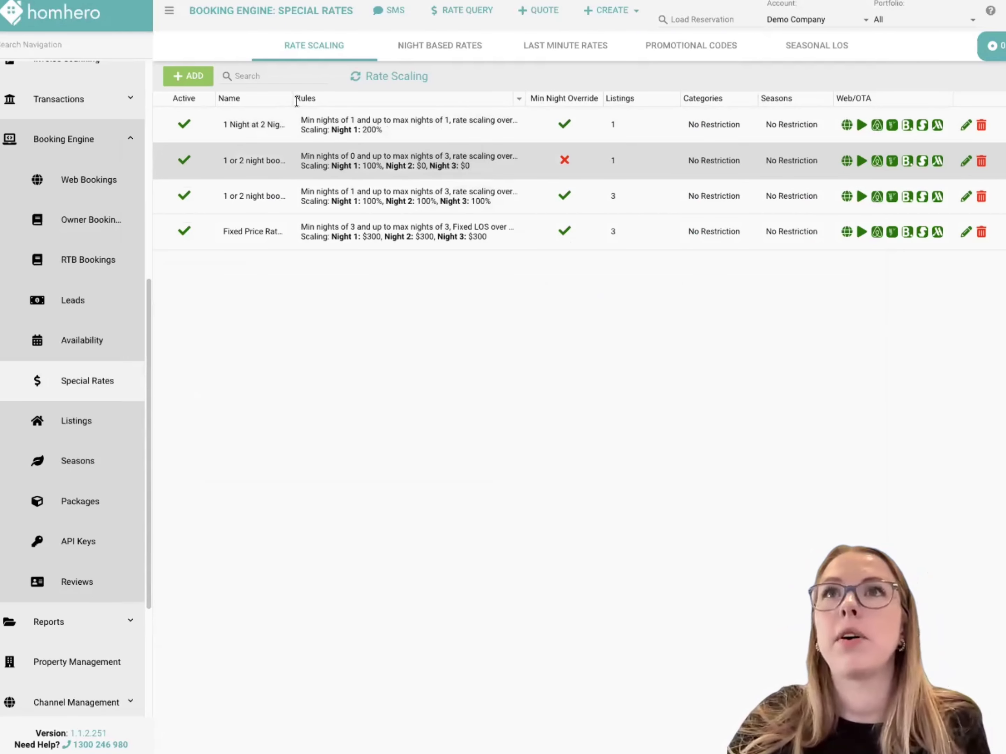
# Widen the Name column of the rate scales, and review the 1 or 2 night booking, 3 night rate scale.
pyautogui.moveTo(297, 100); pyautogui.dragTo(318, 160)
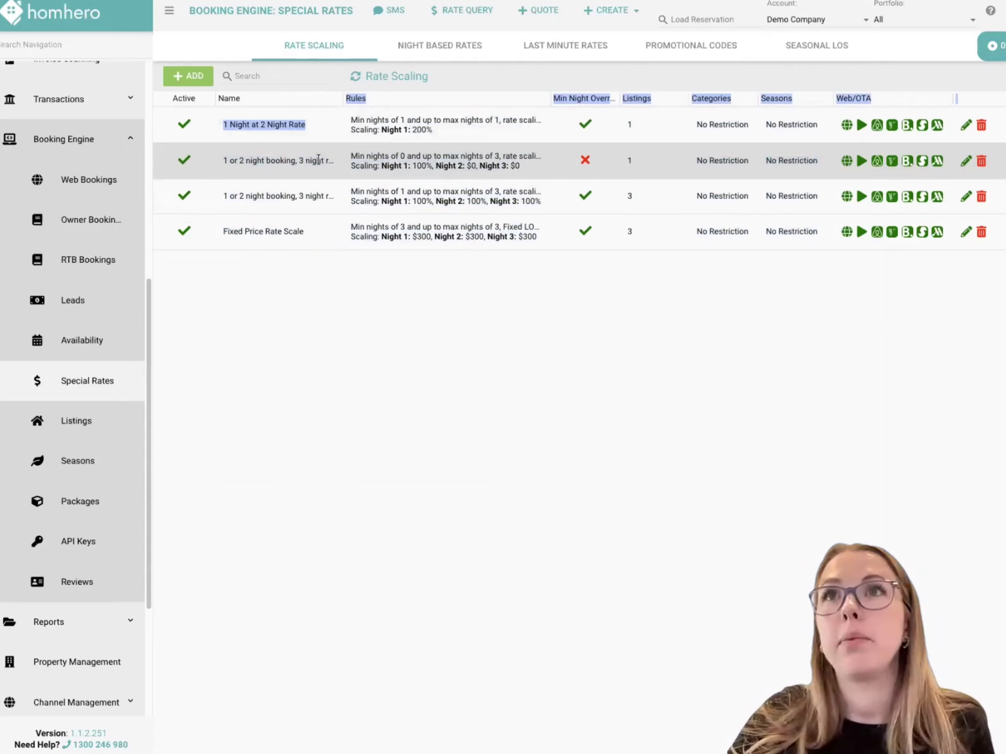
pyautogui.moveTo(344, 98); pyautogui.dragTo(423, 100)
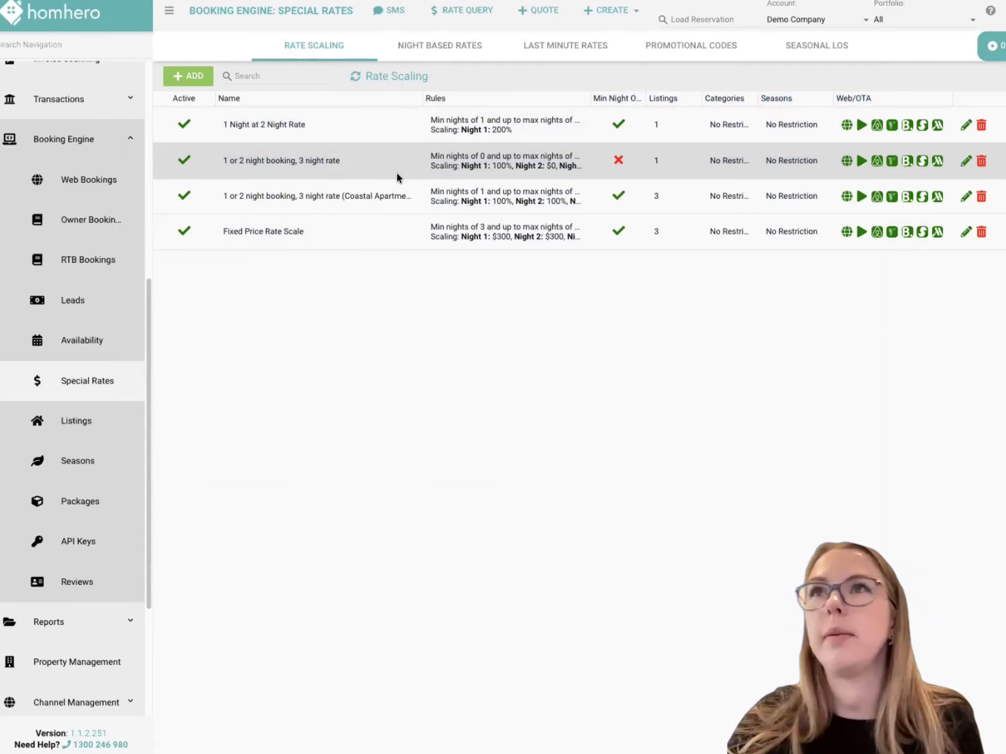
pyautogui.doubleClick(369, 161)
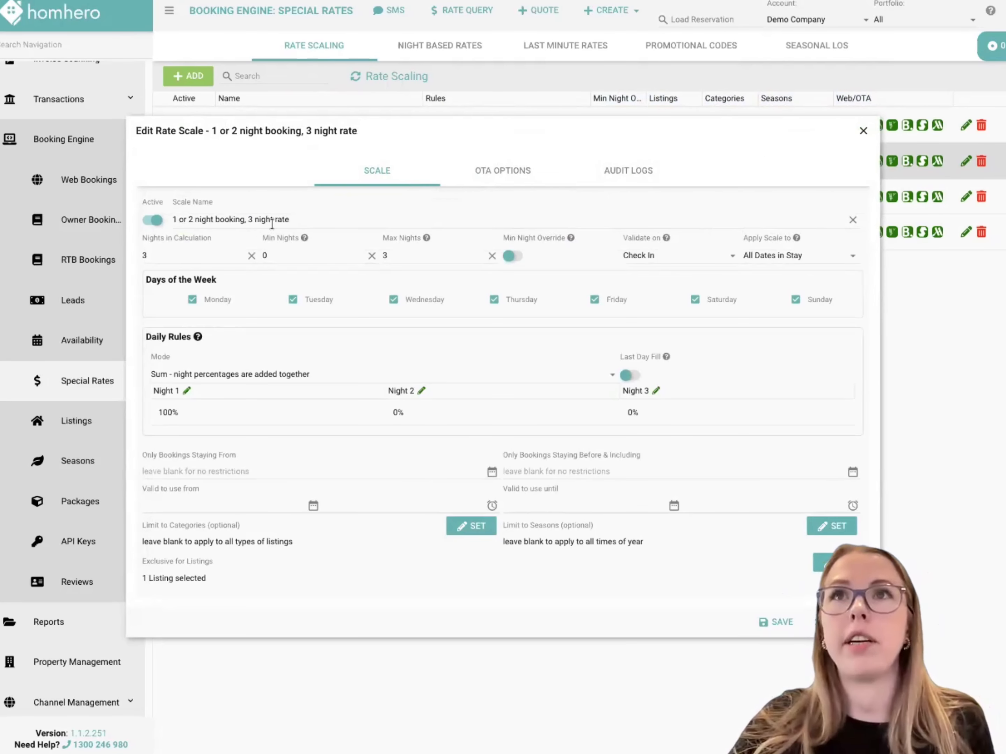
pyautogui.click(165, 255)
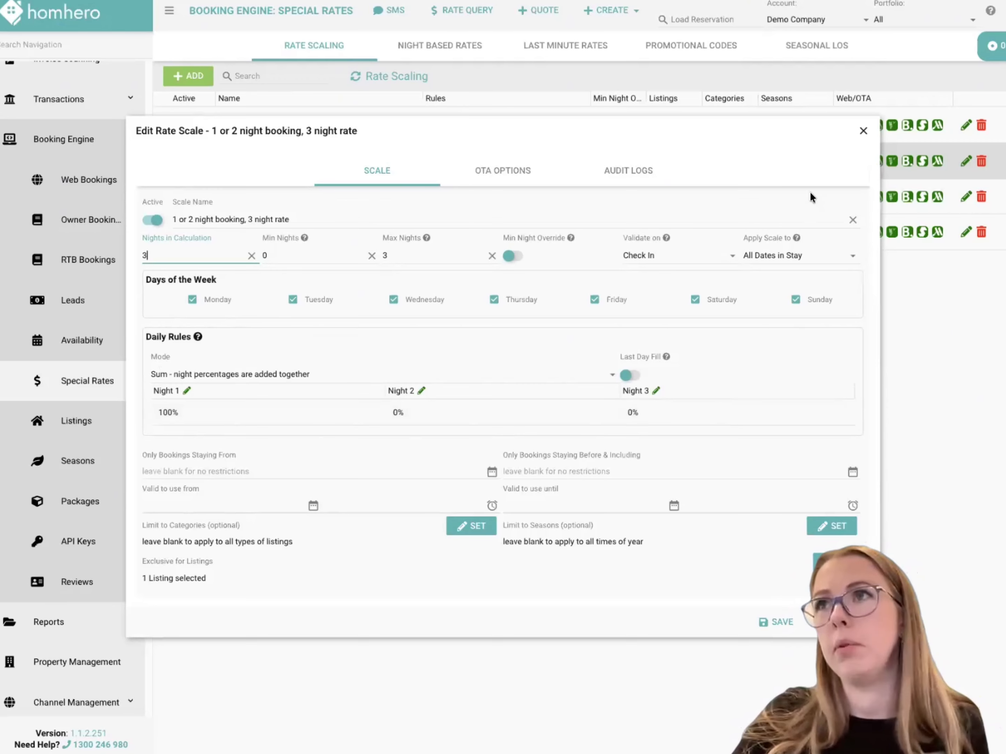
pyautogui.click(863, 131)
# Open the 1 or 2 night booking, 3 night rate (Coastal Apartments) scale and check its Min Nights and Min Night Override.
pyautogui.click(369, 202)
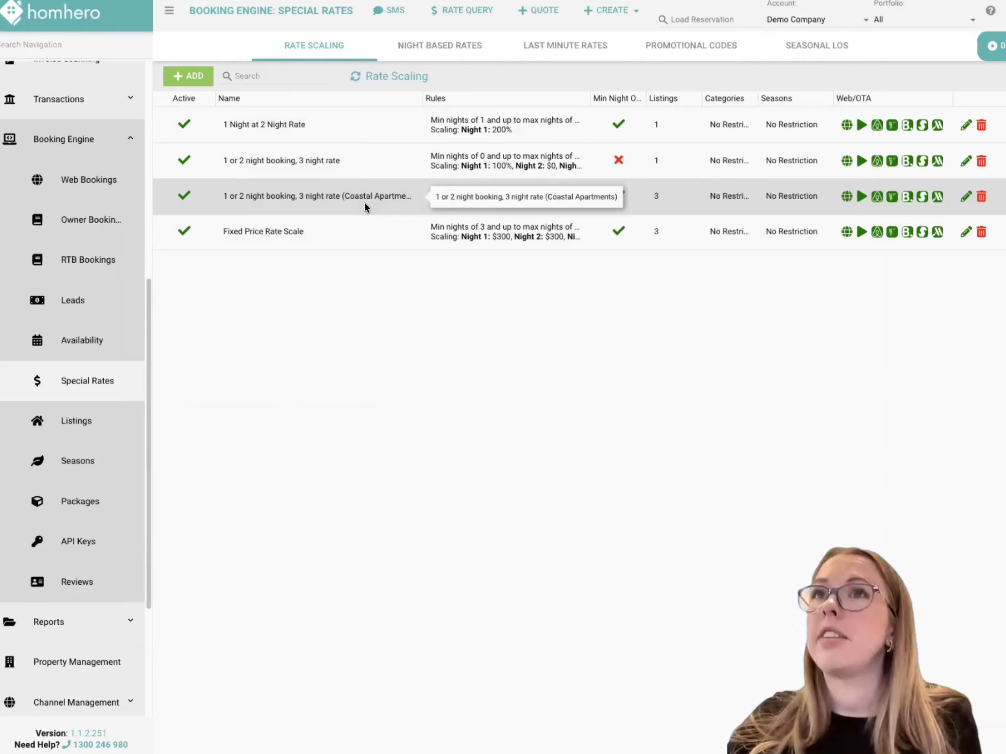
pyautogui.doubleClick(364, 201)
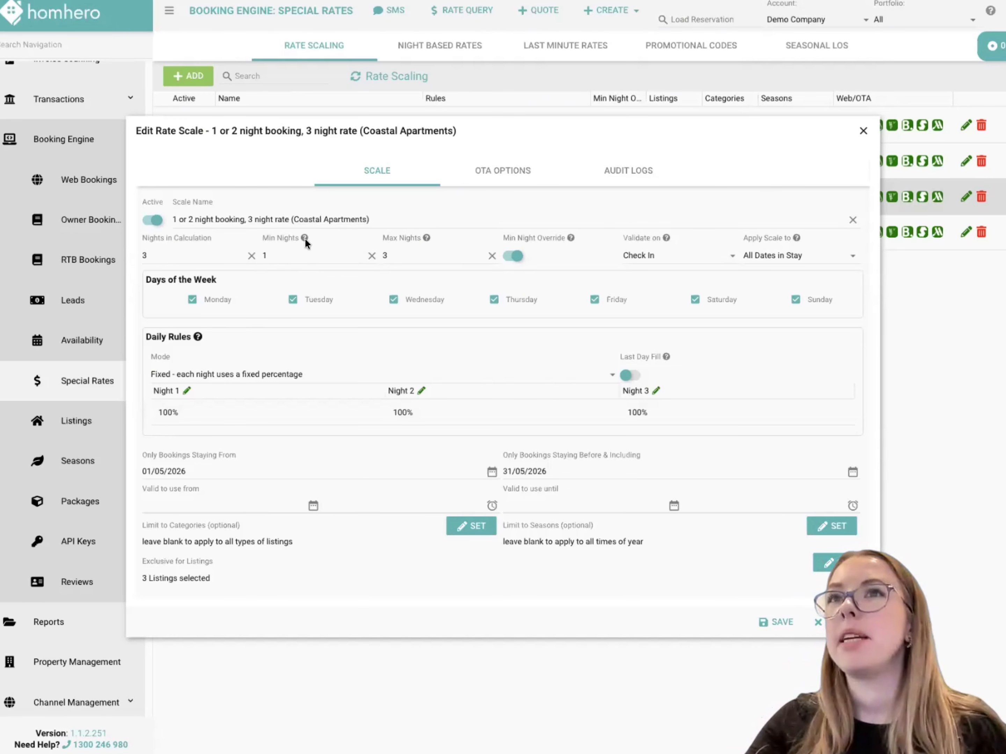
pyautogui.moveTo(305, 239)
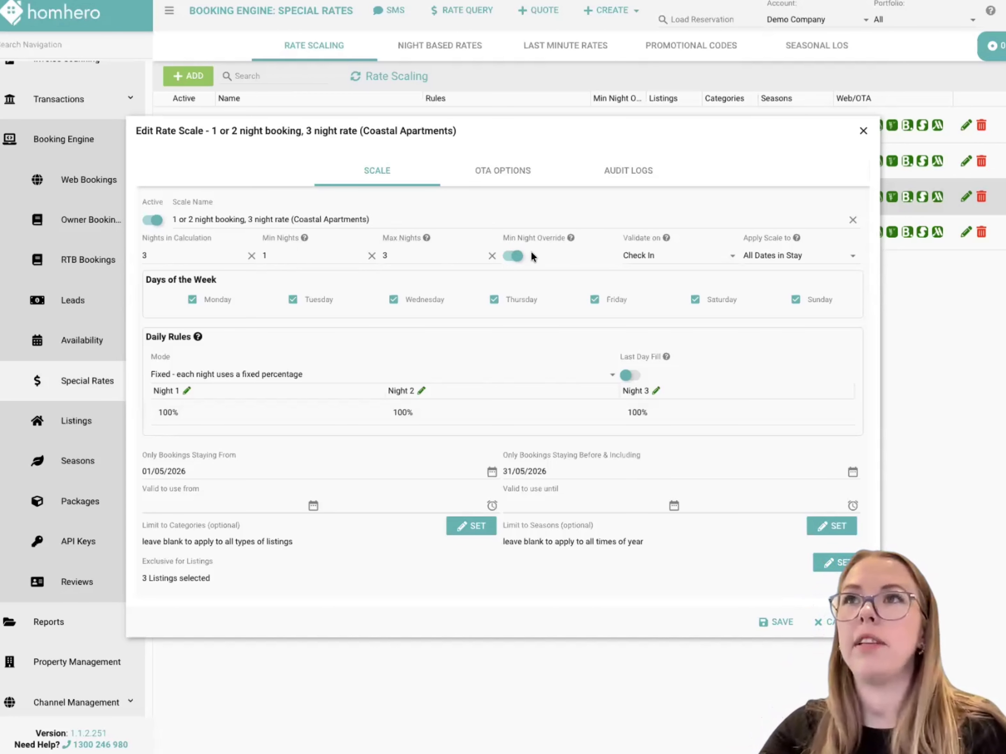
pyautogui.click(282, 257)
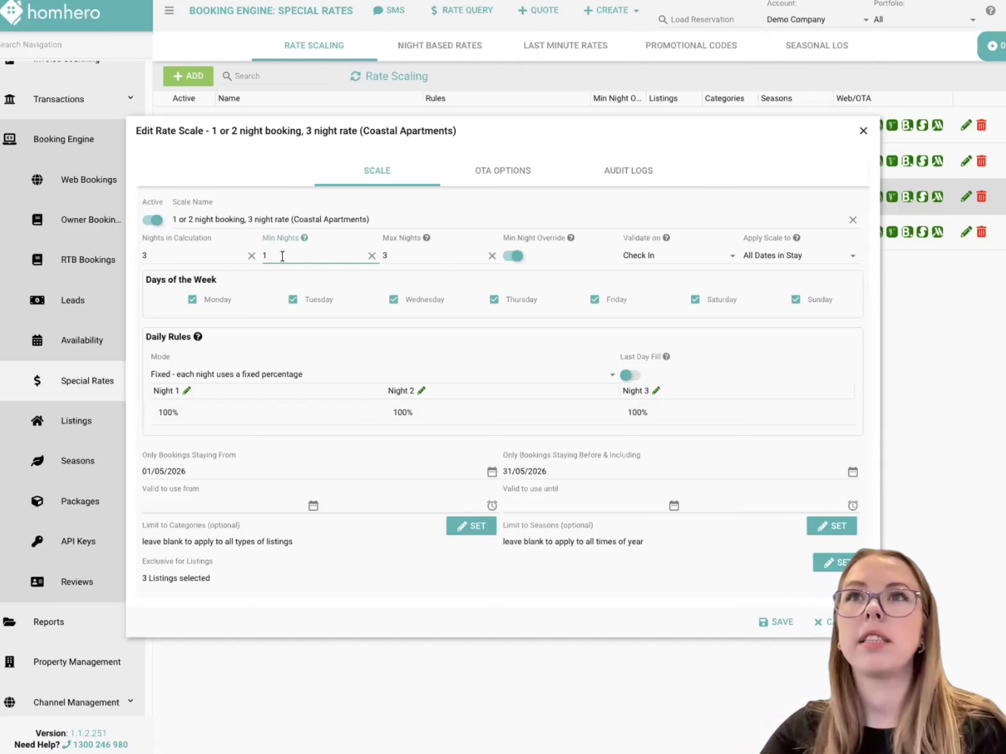
pyautogui.click(557, 247)
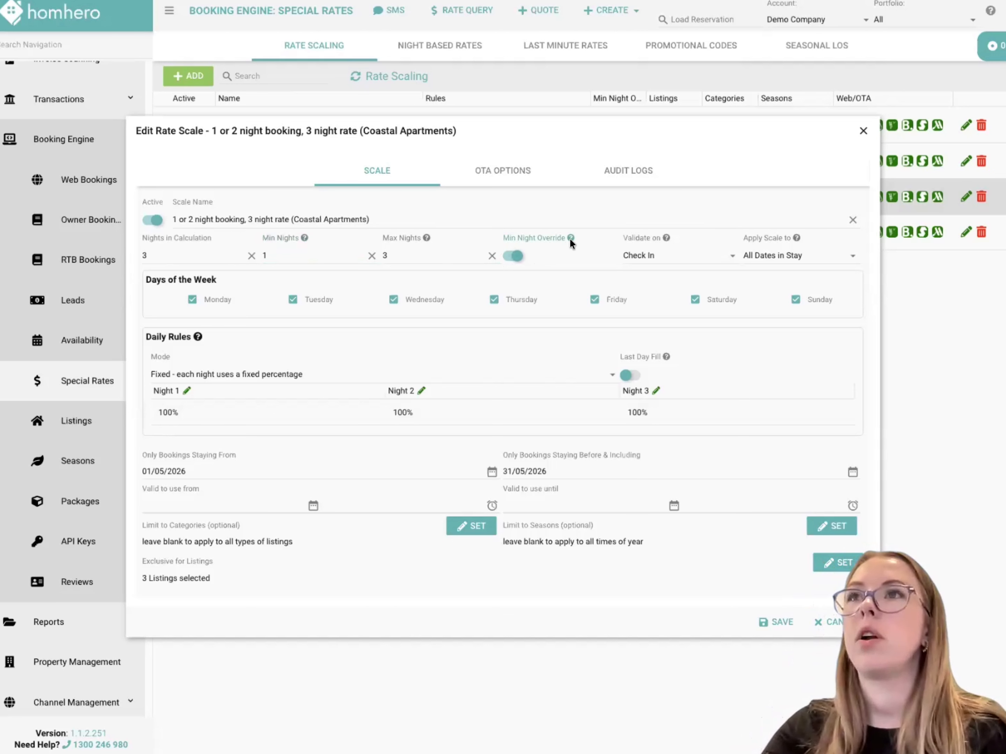
# Switch Min Night Override off and back on for the Coastal Apartments scale, and check Max Nights.
pyautogui.moveTo(570, 240)
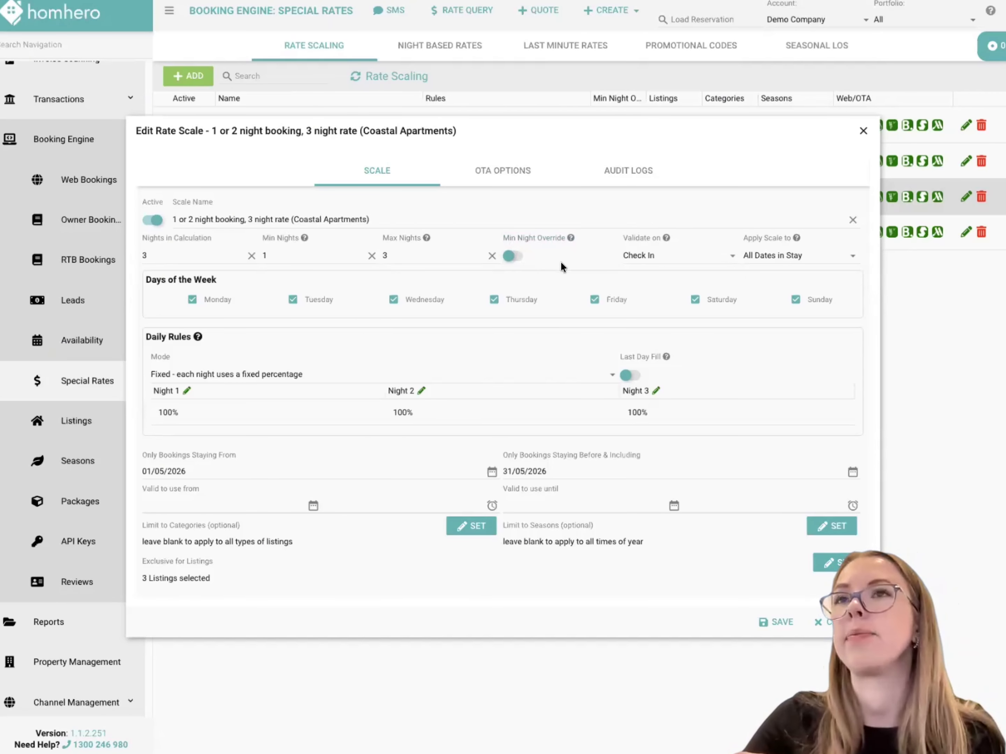
pyautogui.click(512, 255)
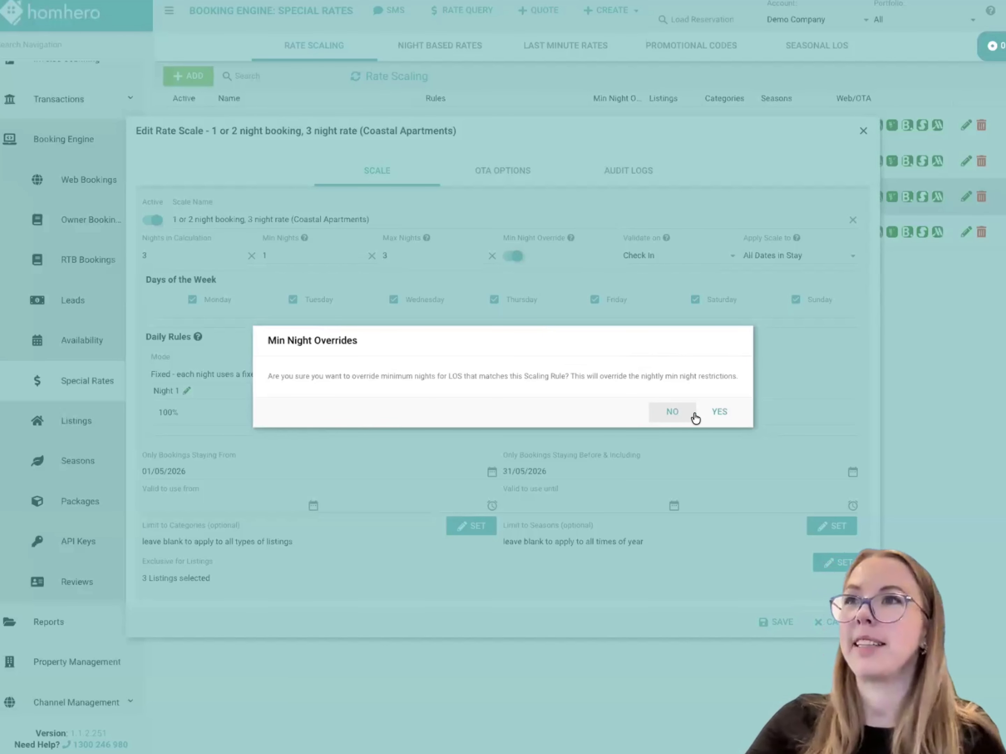
pyautogui.click(713, 415)
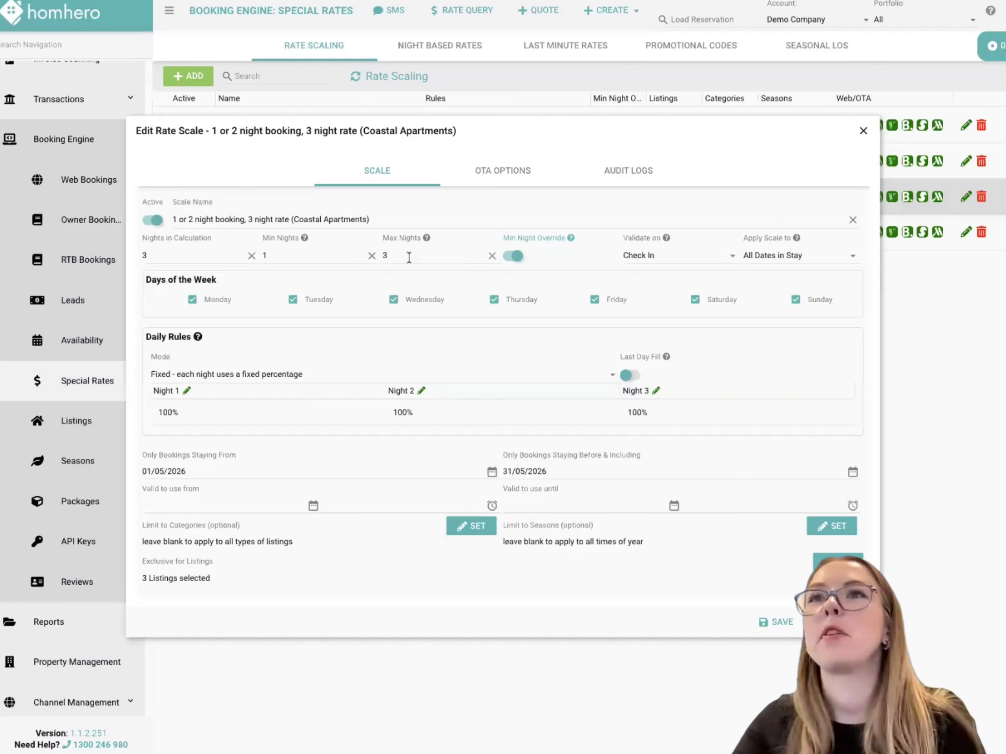
pyautogui.click(409, 257)
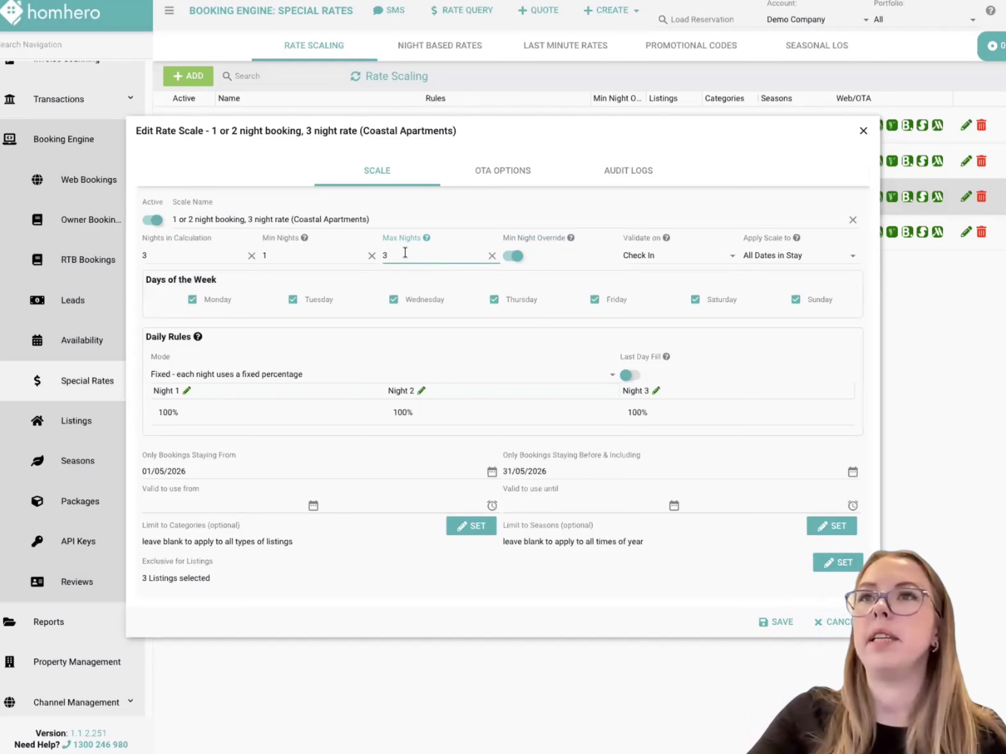
pyautogui.click(574, 265)
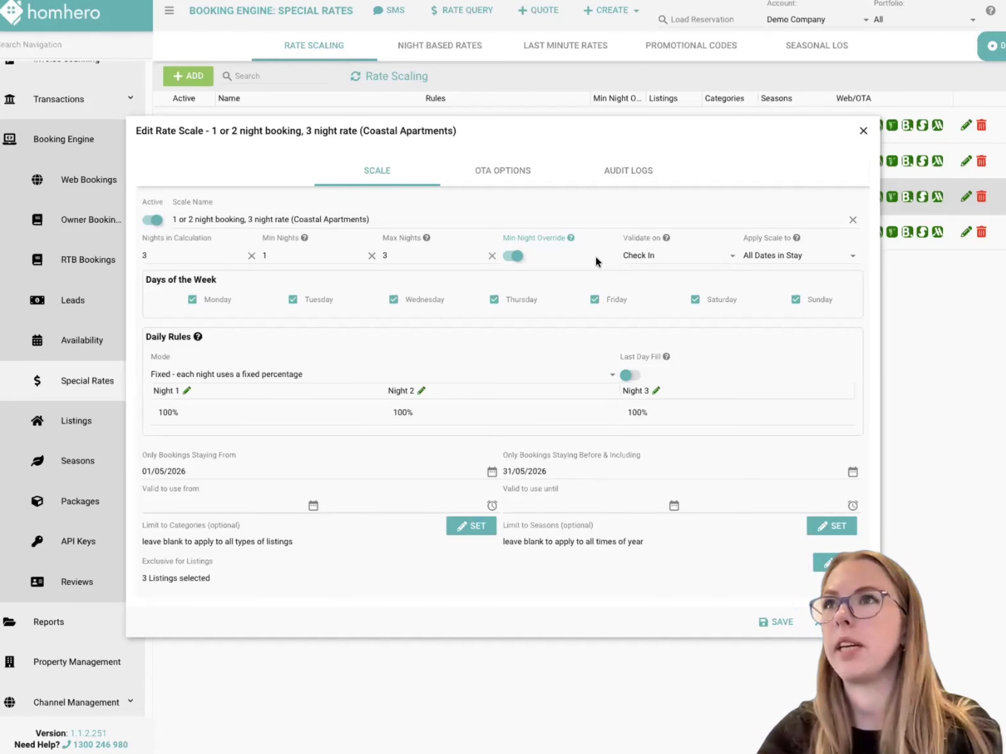
# Examine the available options for Validate on and Apply Scale to in the Coastal Apartments scale.
pyautogui.click(732, 261)
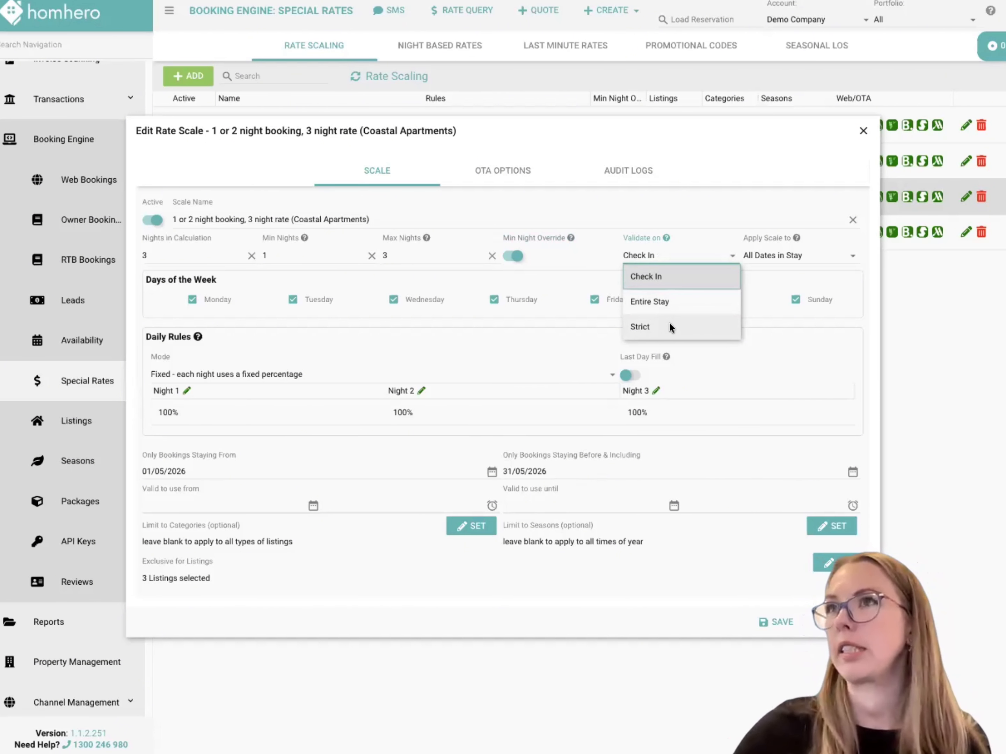
pyautogui.click(858, 258)
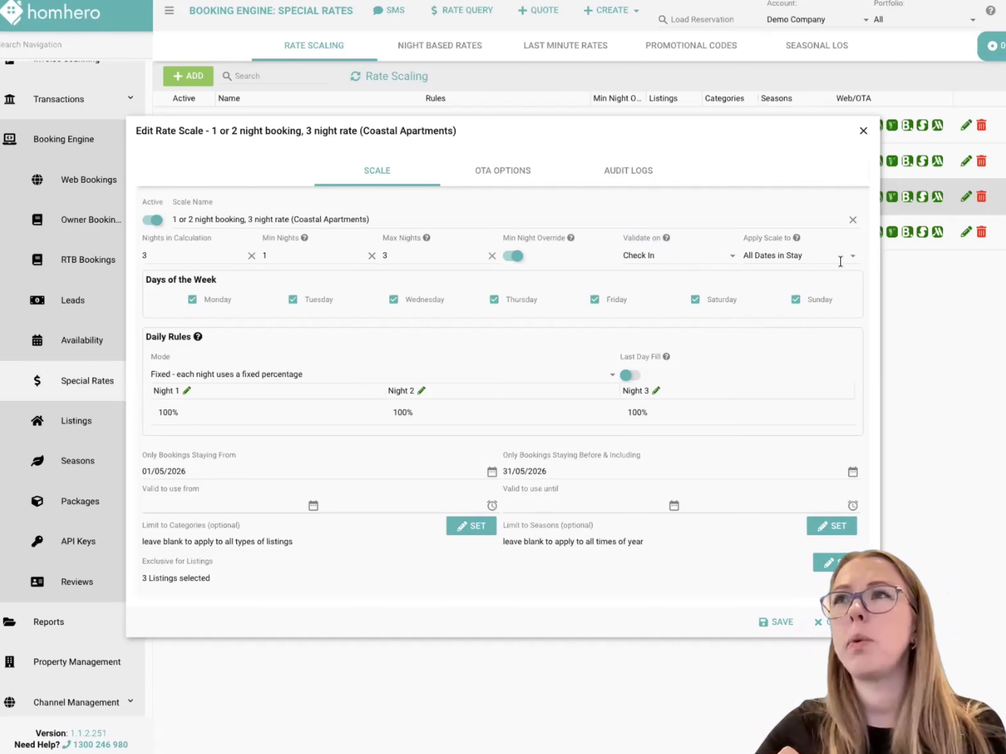
pyautogui.click(852, 265)
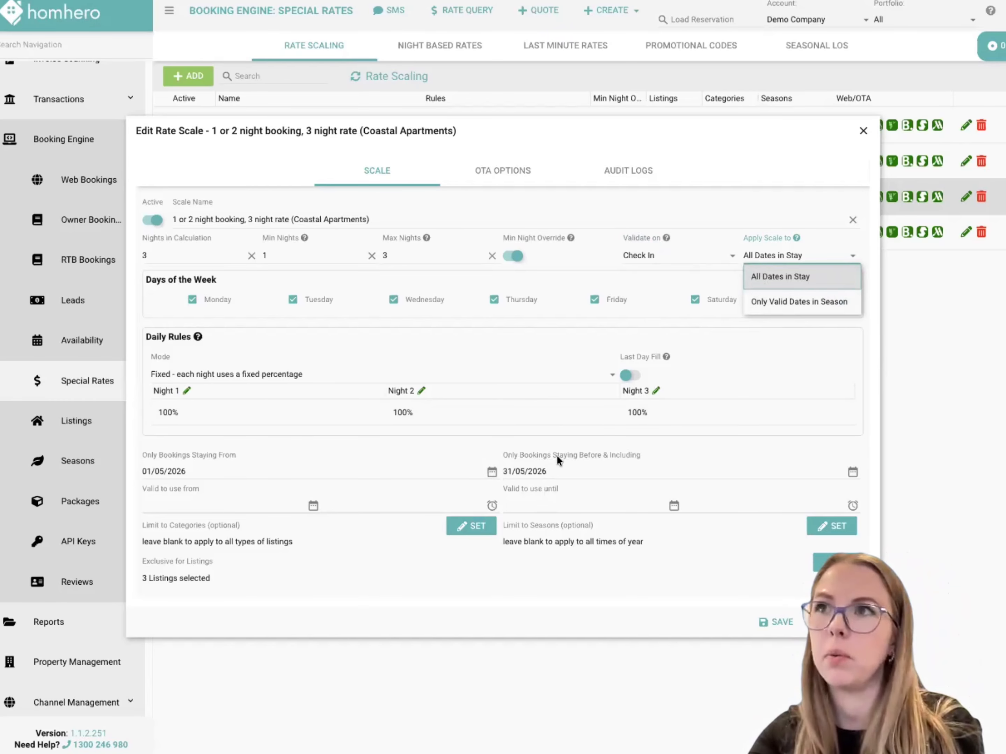
pyautogui.click(781, 170)
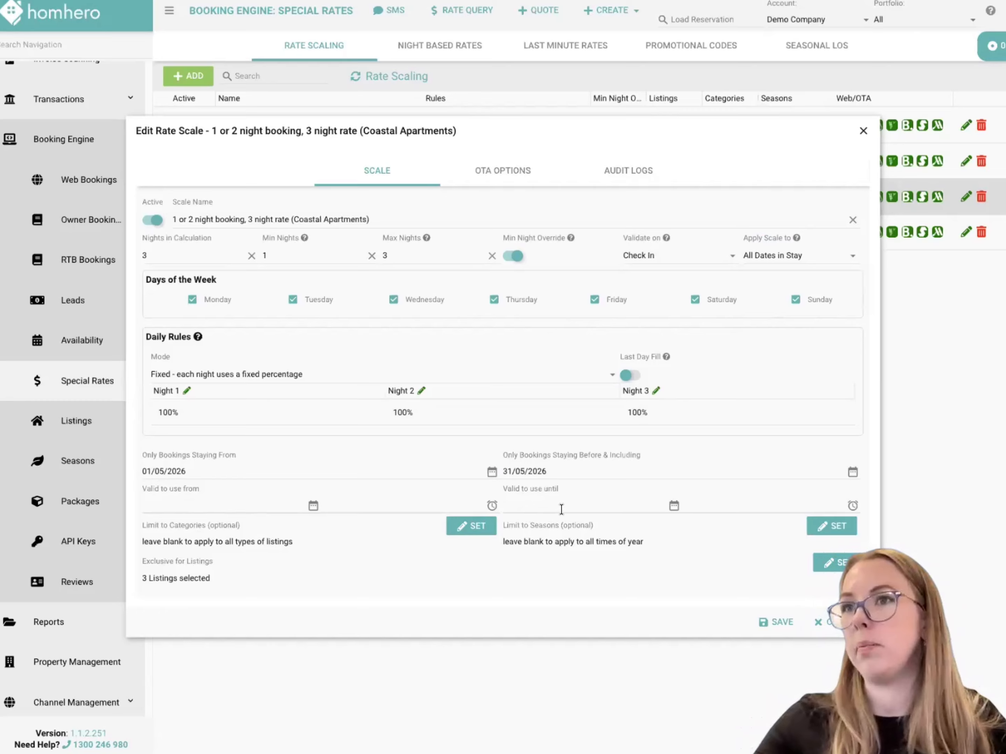
# Set the Coastal Apartments scale as valid to use from 14/04/2026 until 30/04/2026, and close it without saving.
pyautogui.click(315, 506)
pyautogui.click(406, 638)
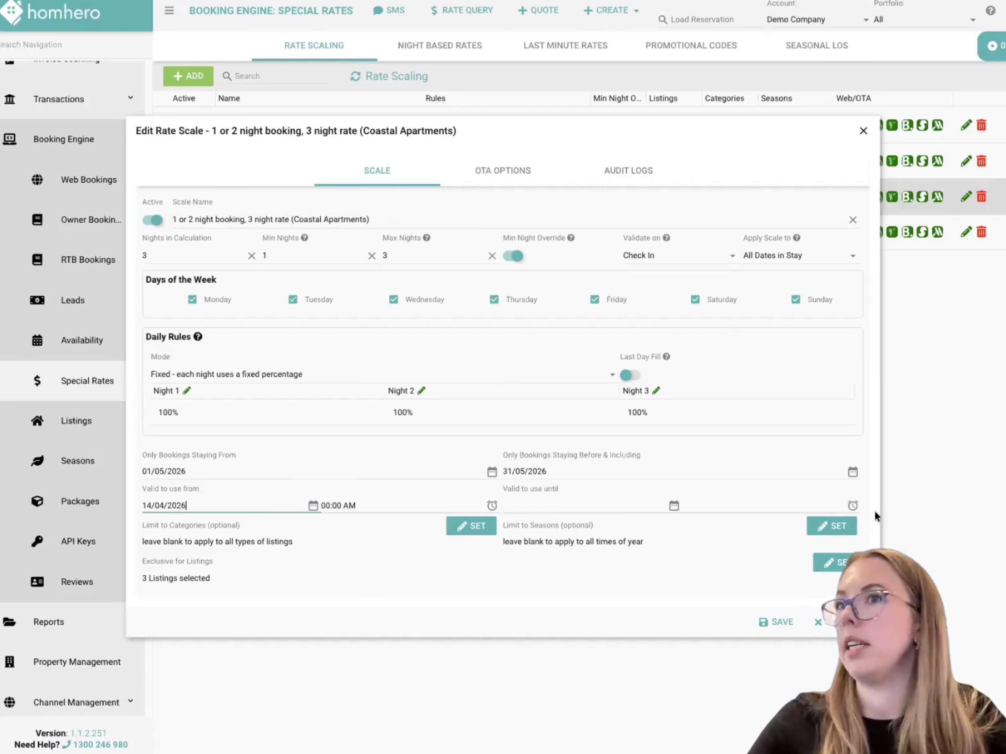
pyautogui.click(674, 506)
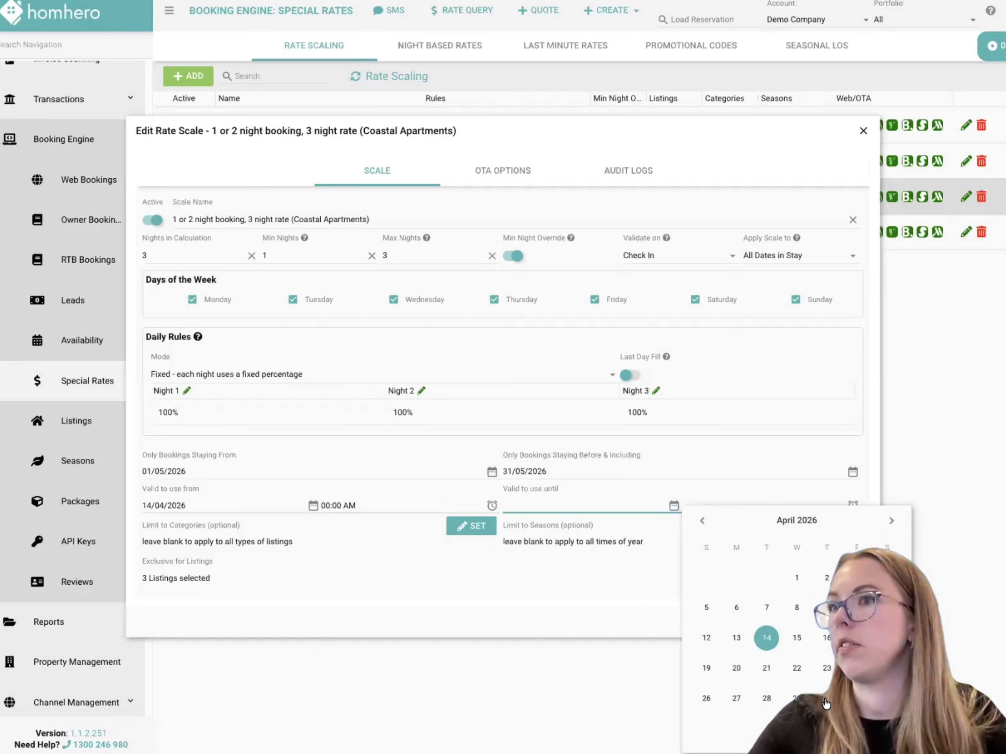
pyautogui.click(824, 699)
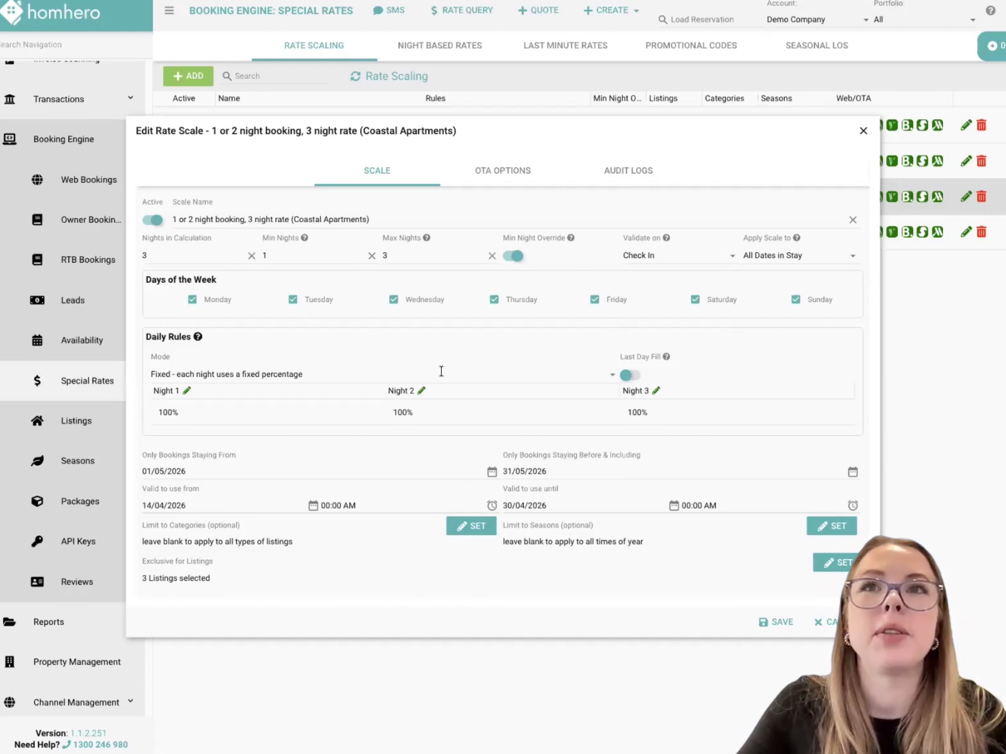
pyautogui.click(863, 131)
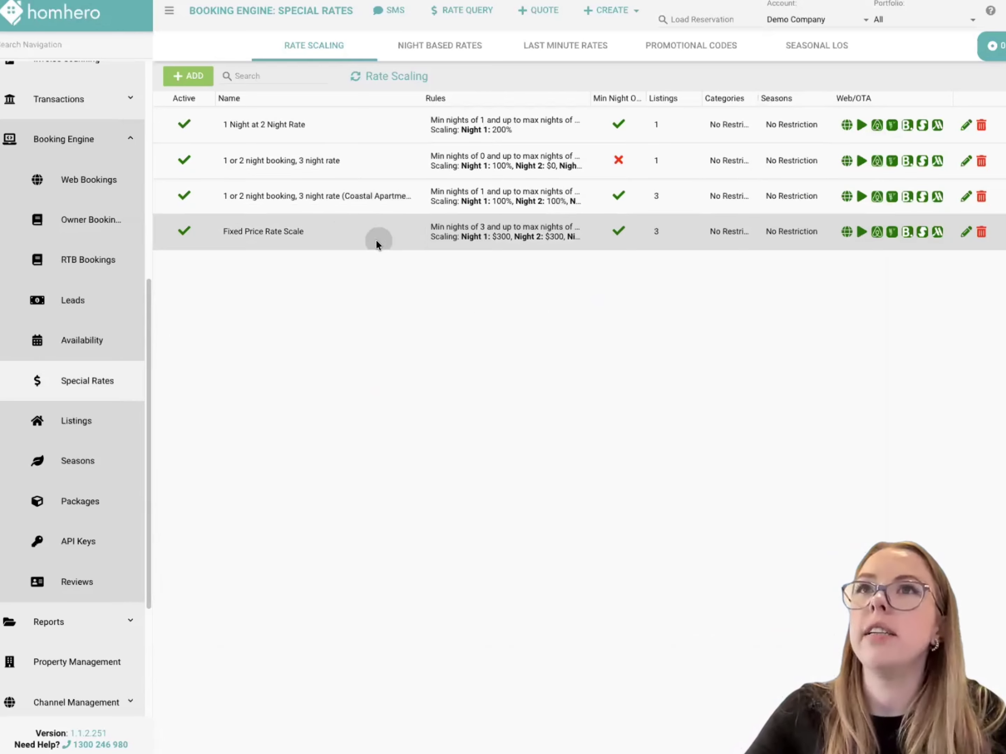
# Open the Fixed Price Rate Scale, review its base rate mode and nightly amounts, and close it.
pyautogui.click(357, 241)
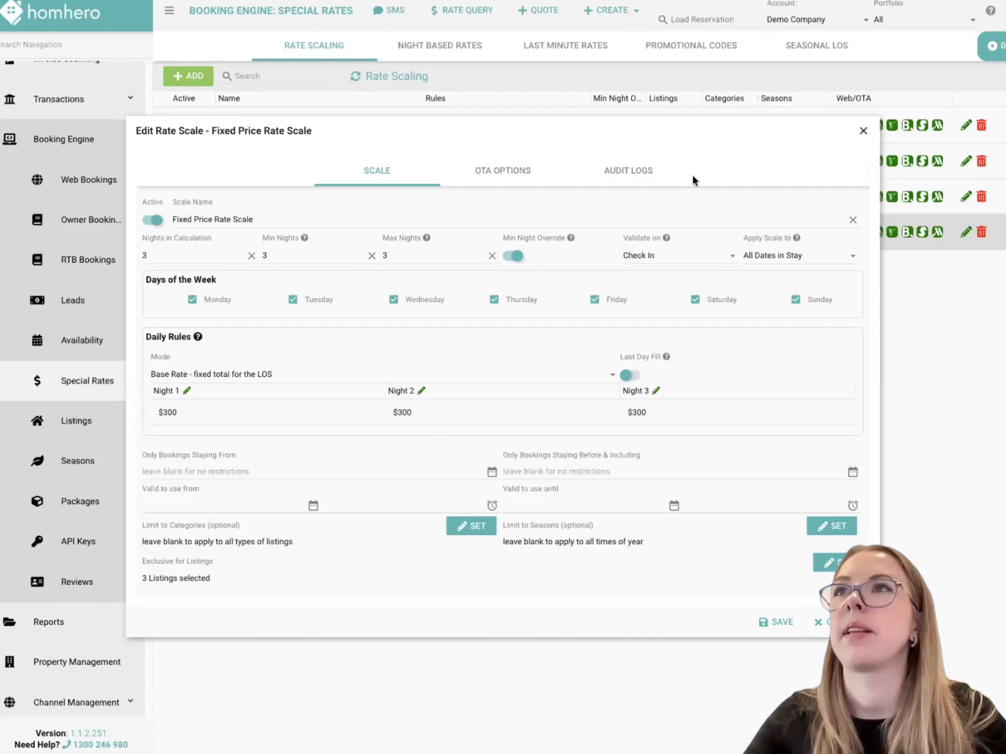
pyautogui.click(863, 131)
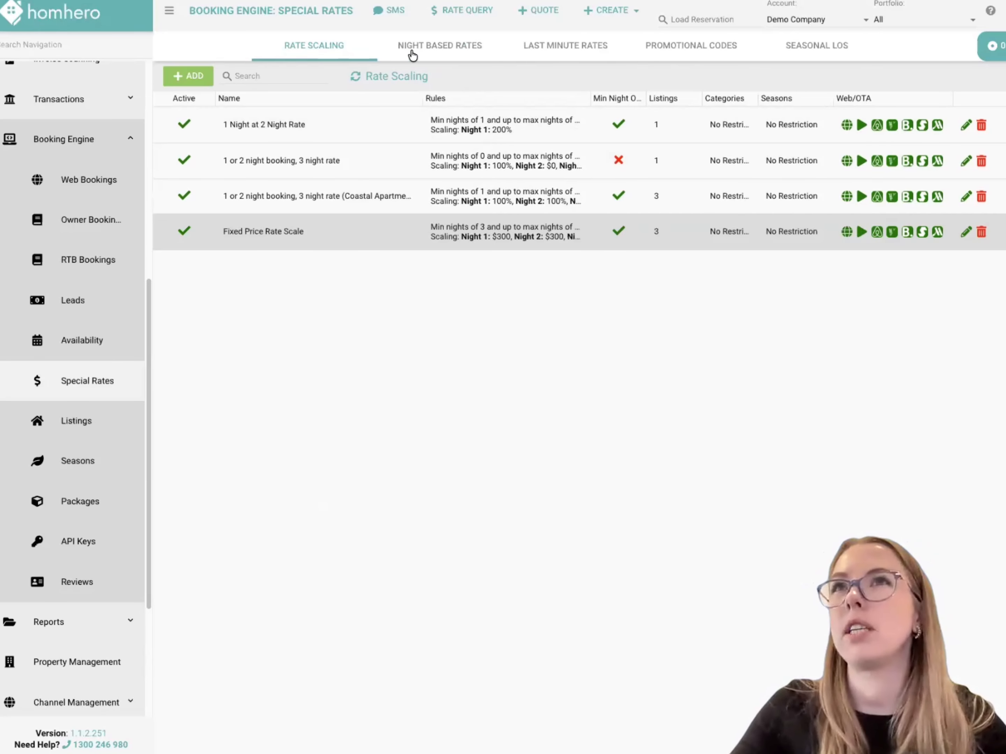
# Review the deal settings and OTA options of the $100 off per night - book in April night based rate, and close it.
pyautogui.click(432, 50)
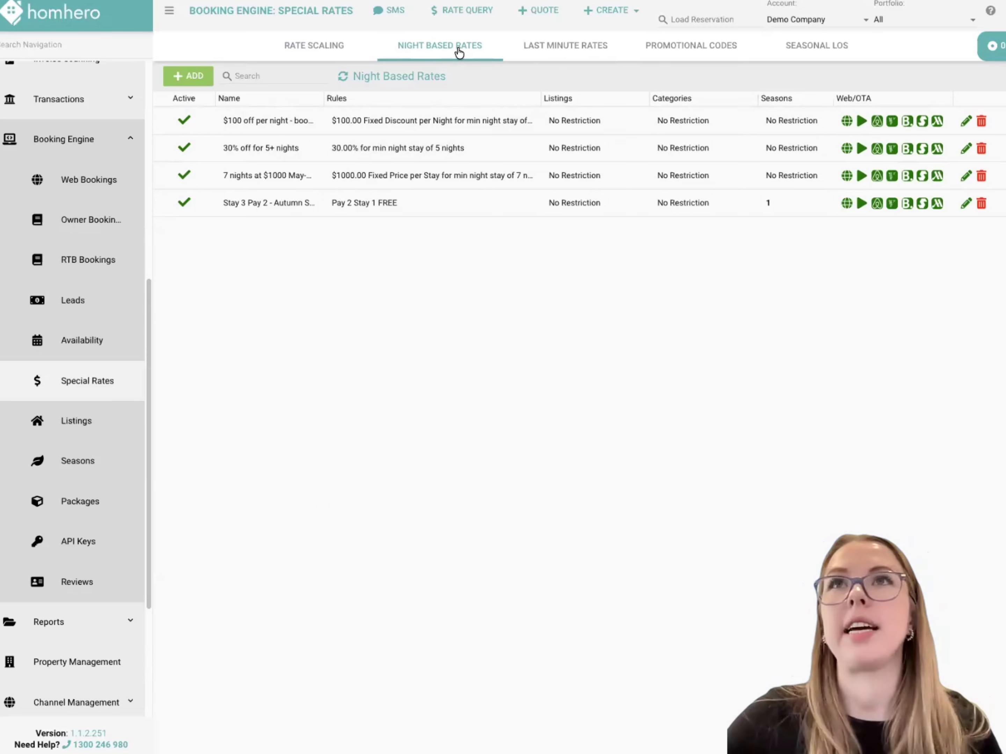
pyautogui.click(382, 127)
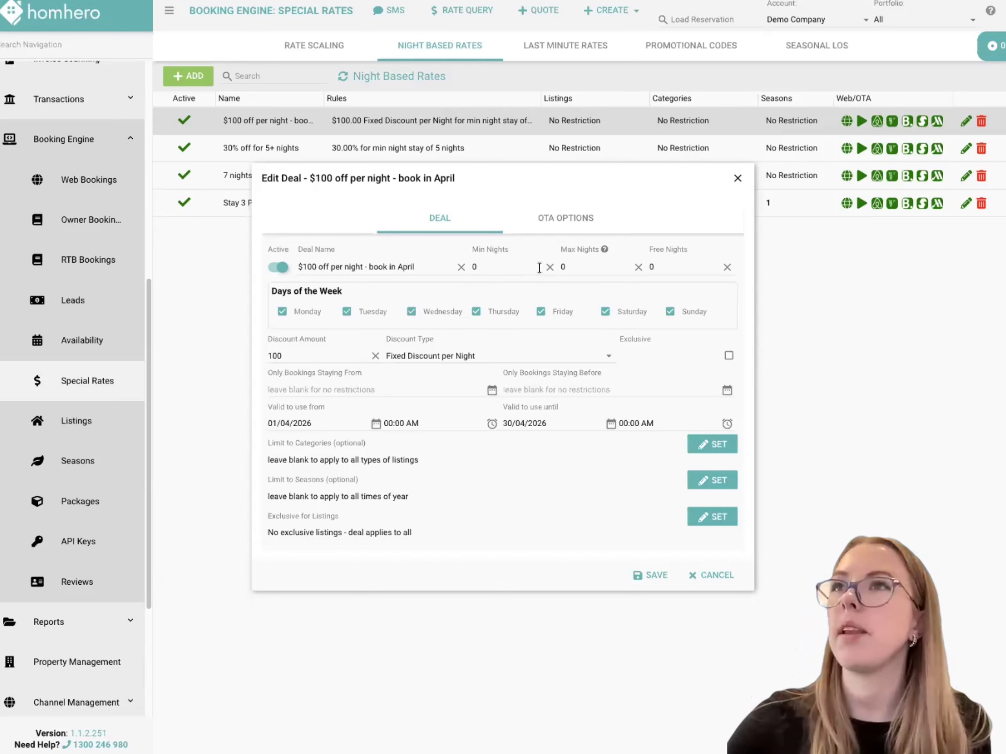
pyautogui.click(589, 272)
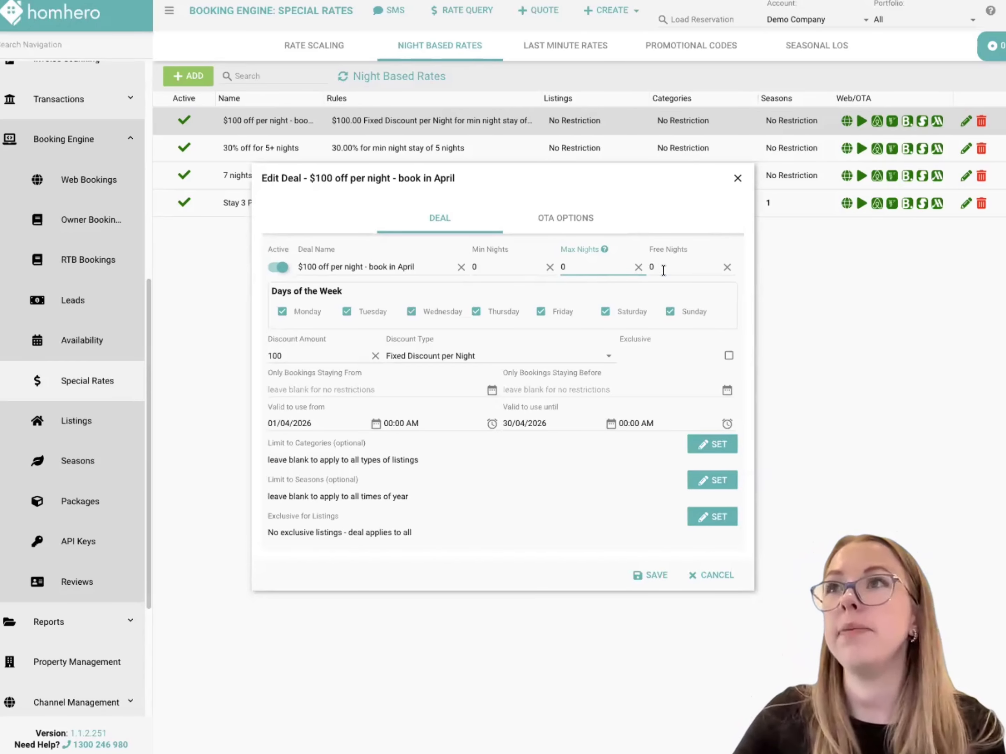
pyautogui.click(741, 301)
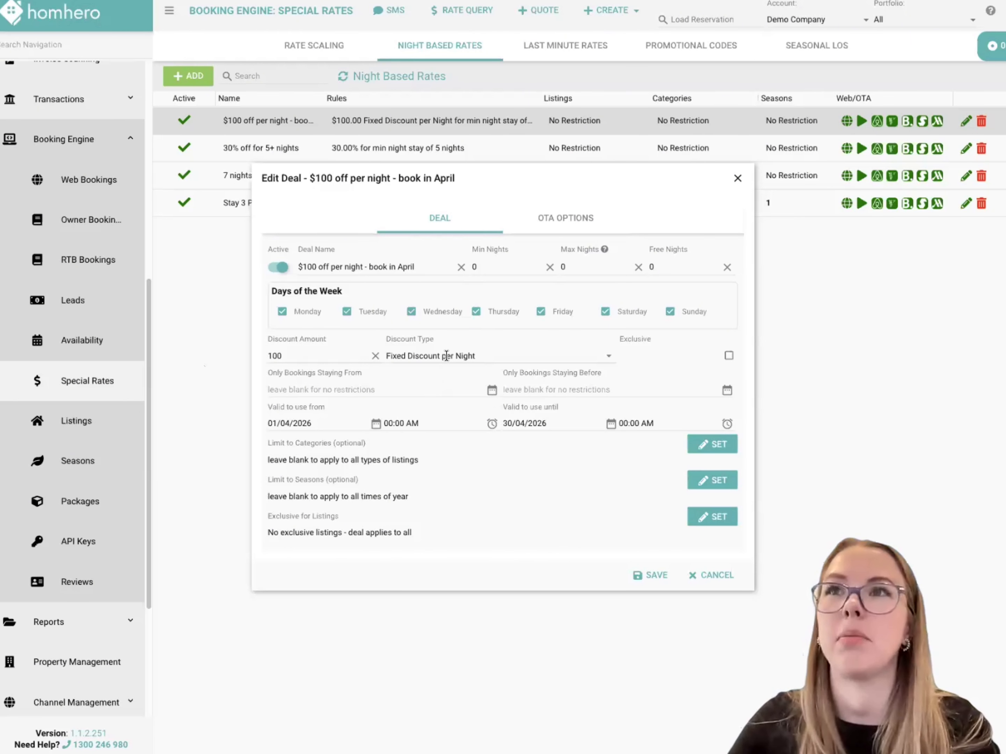
pyautogui.click(571, 223)
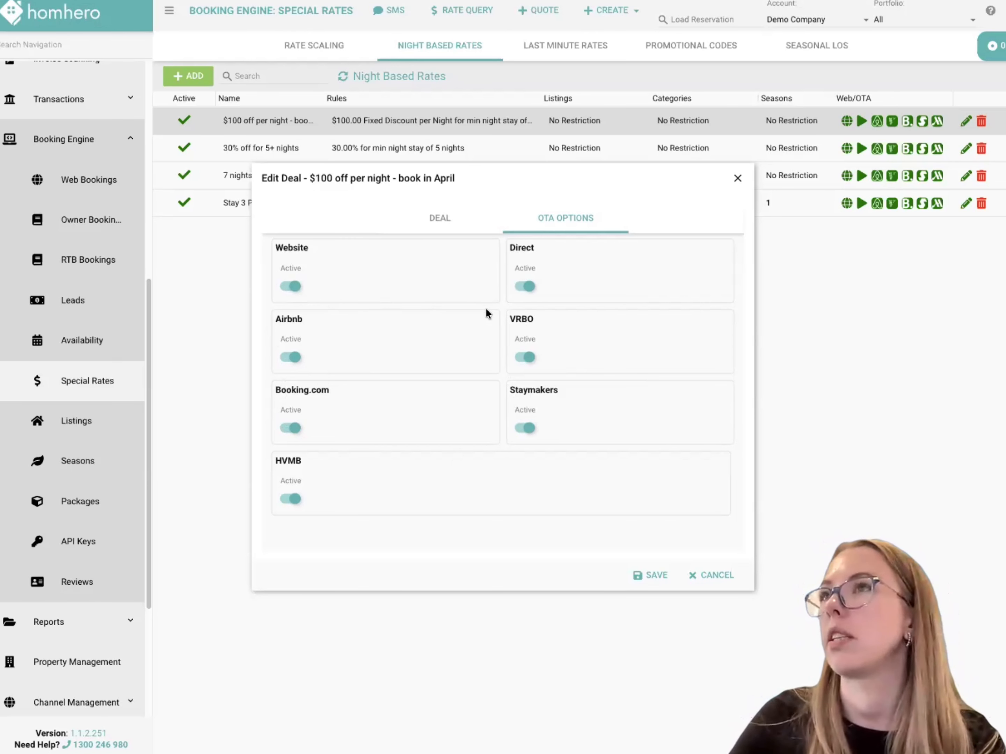
pyautogui.click(738, 178)
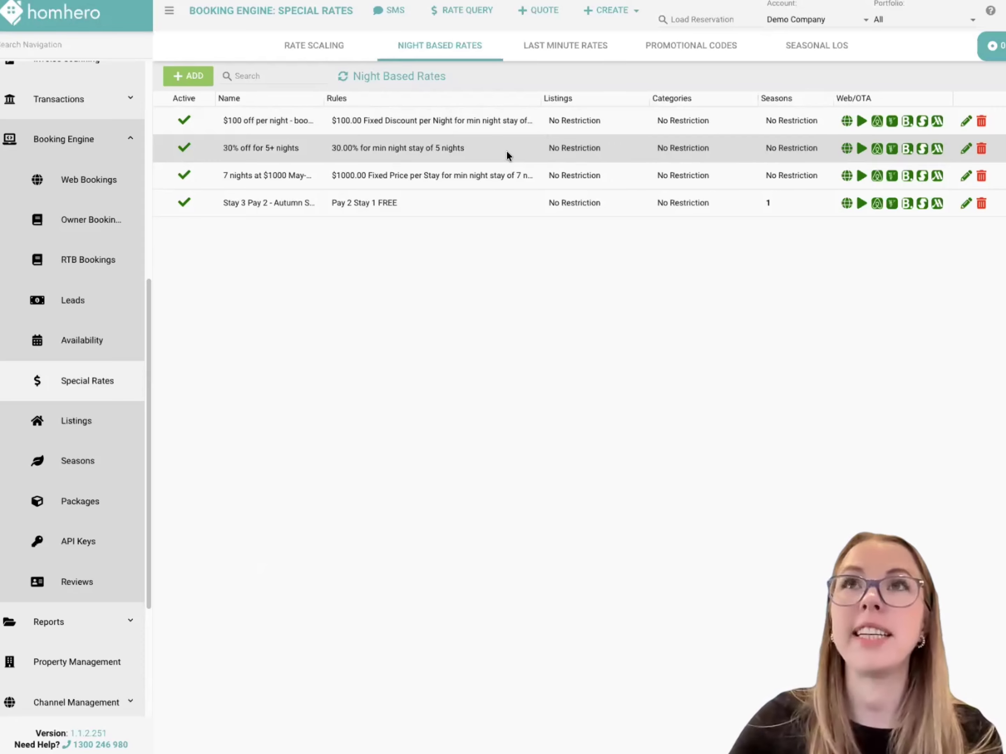
# Open the 30% off for 5+ nights deal, enter 5 as its minimum nights, and close it without saving.
pyautogui.click(477, 148)
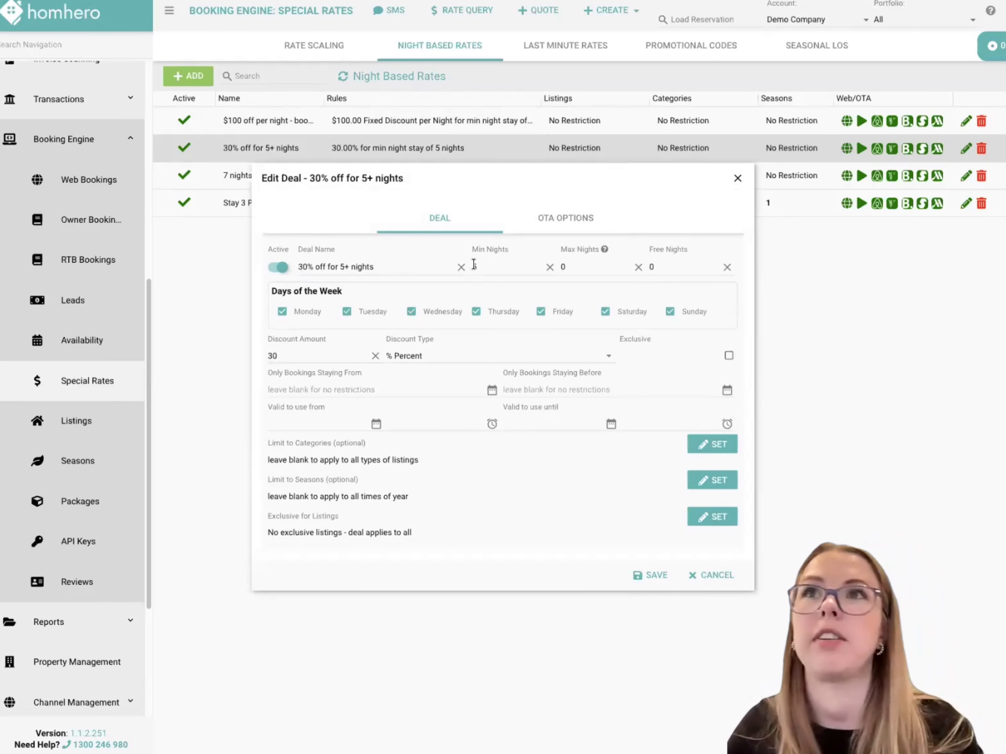
pyautogui.write('5')
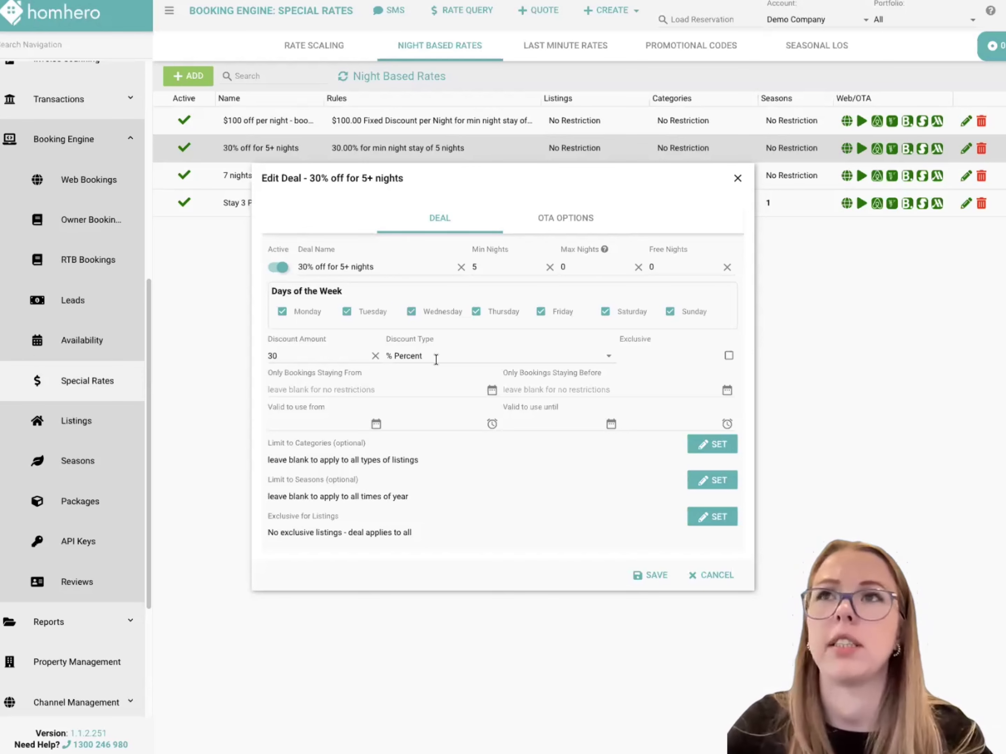
pyautogui.click(738, 178)
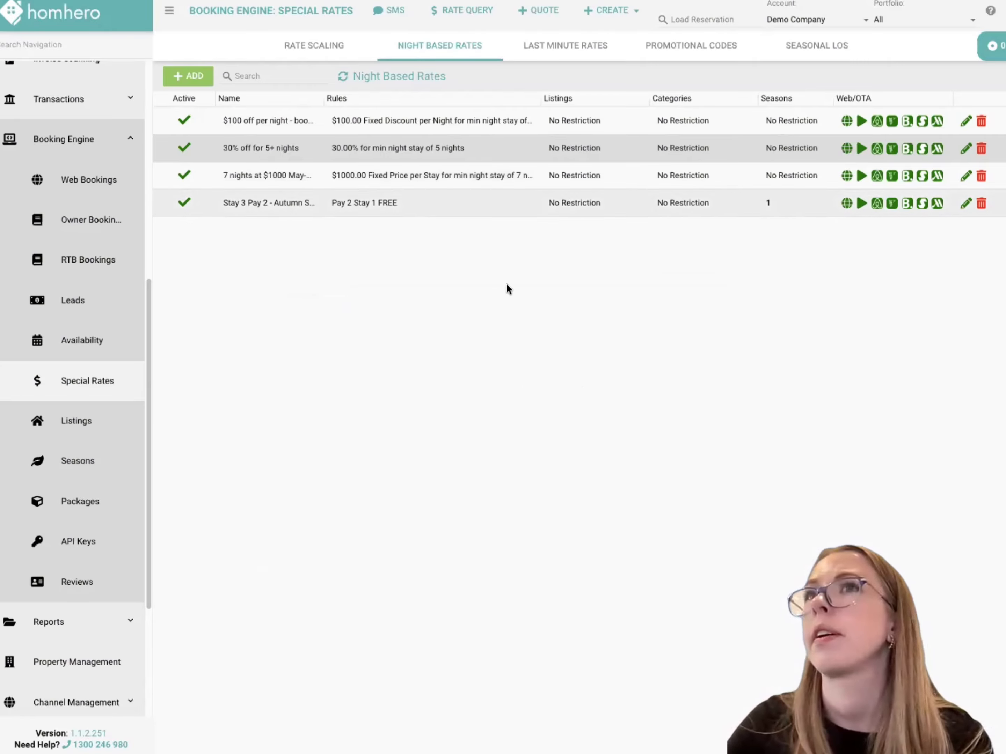
# Review the 7 nights at $1000 May-August deal, including its discount amount and available discount types, and close it.
pyautogui.click(414, 183)
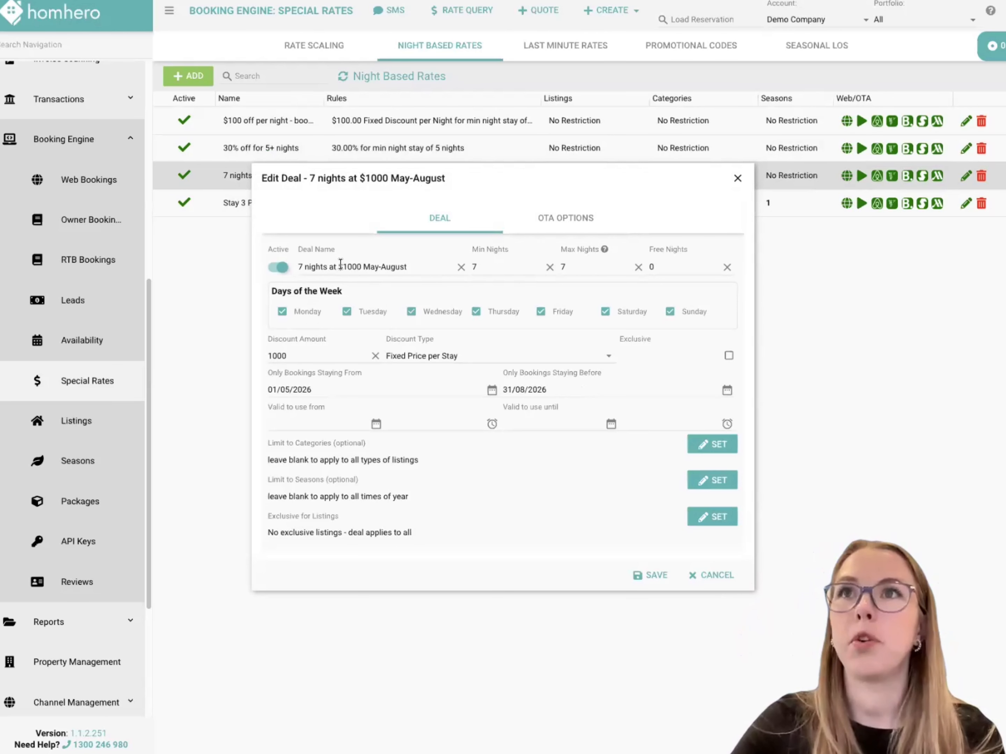
pyautogui.click(299, 356)
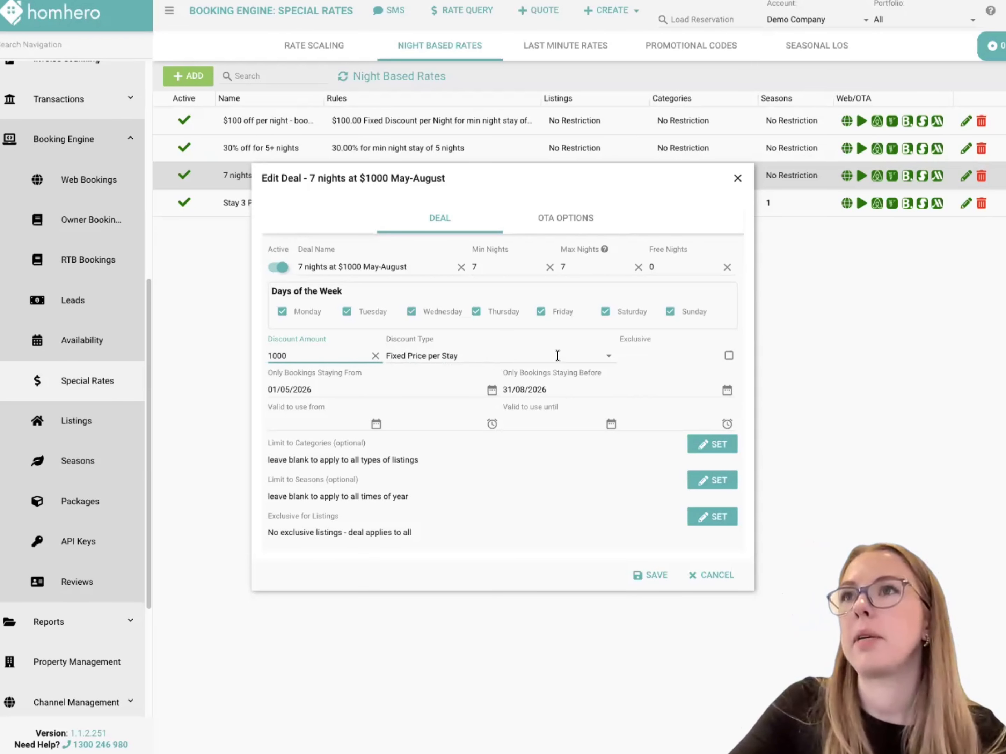
pyautogui.click(603, 357)
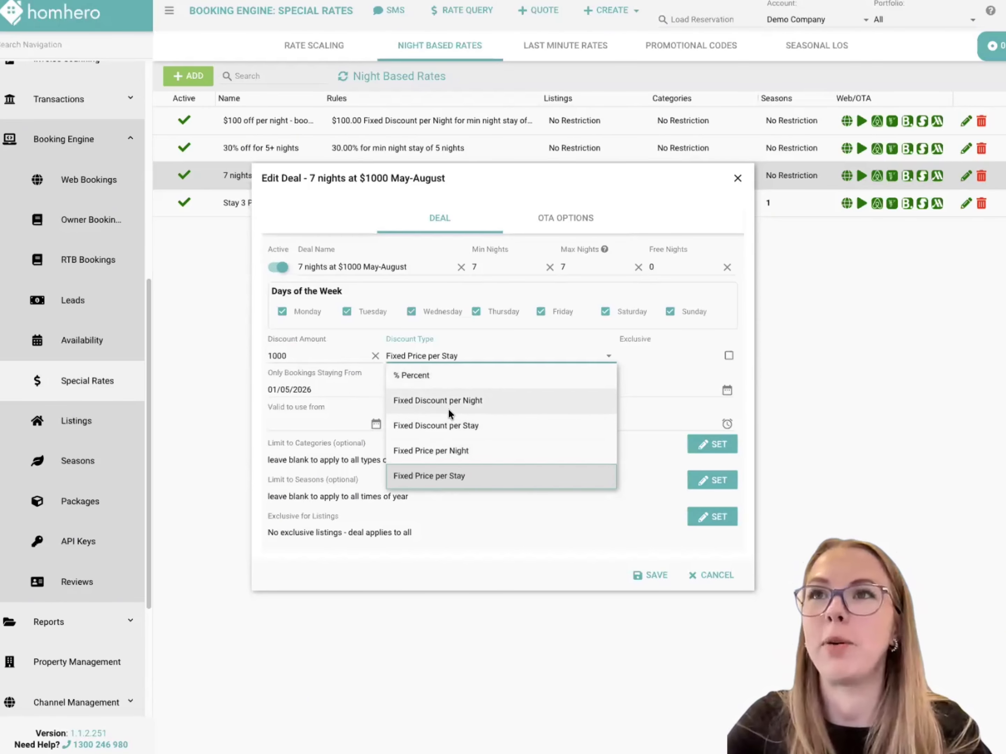
pyautogui.click(259, 363)
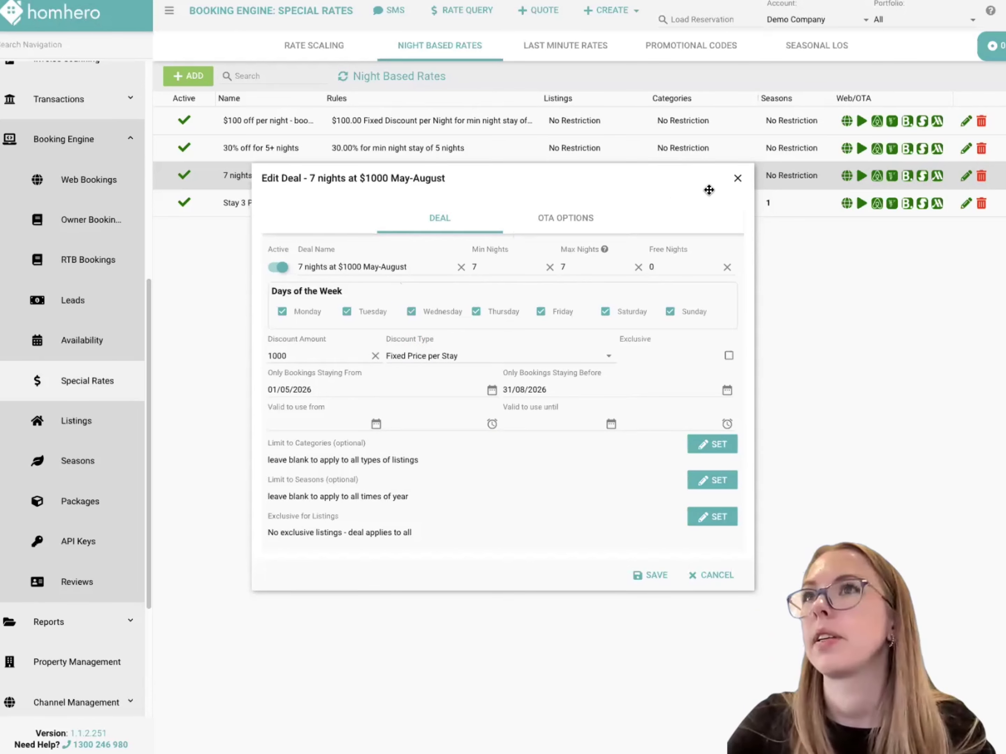
pyautogui.click(738, 178)
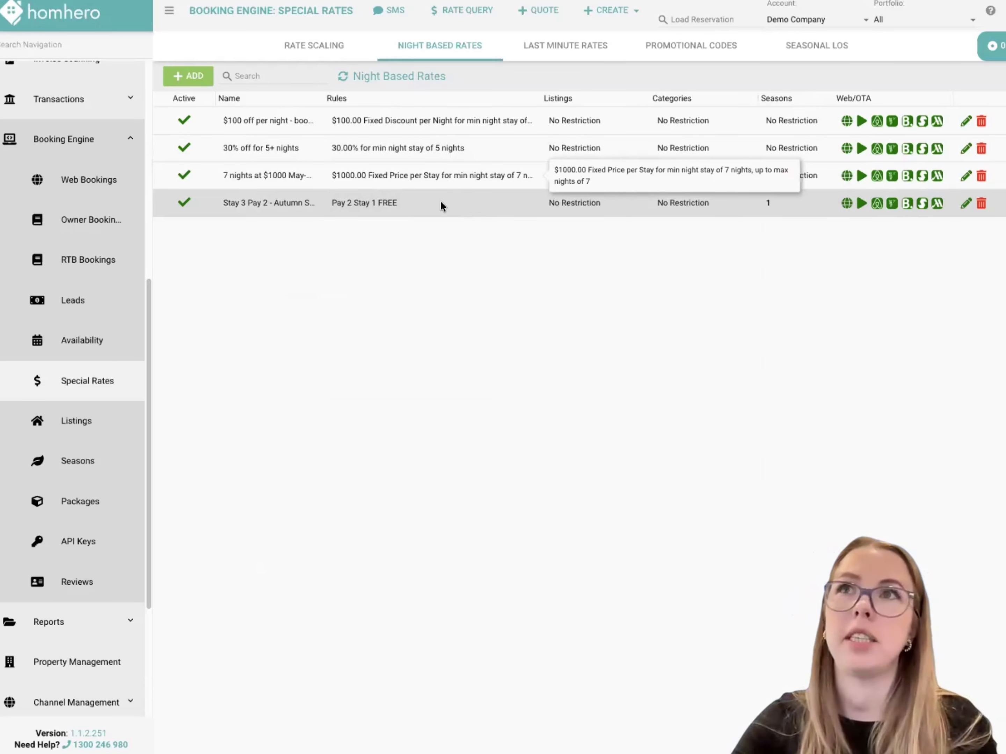
# Open the Stay 3 Pay 2 - Autumn Special deal and set its minimum nights to 5 and free nights to 2.
pyautogui.click(440, 204)
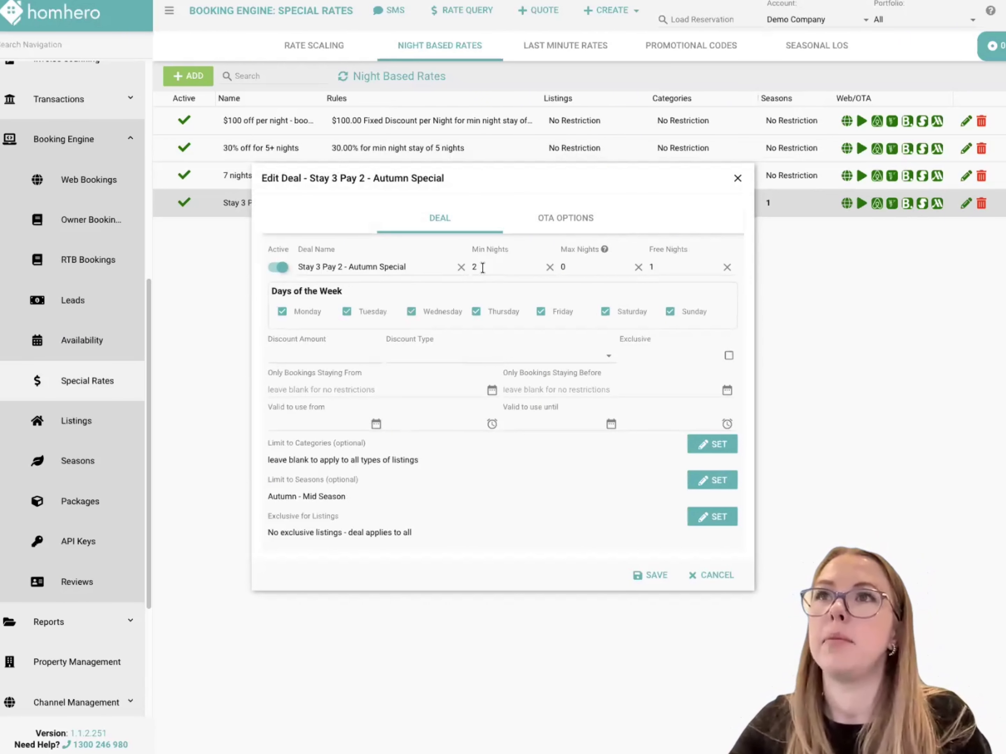
pyautogui.moveTo(482, 268); pyautogui.dragTo(472, 266)
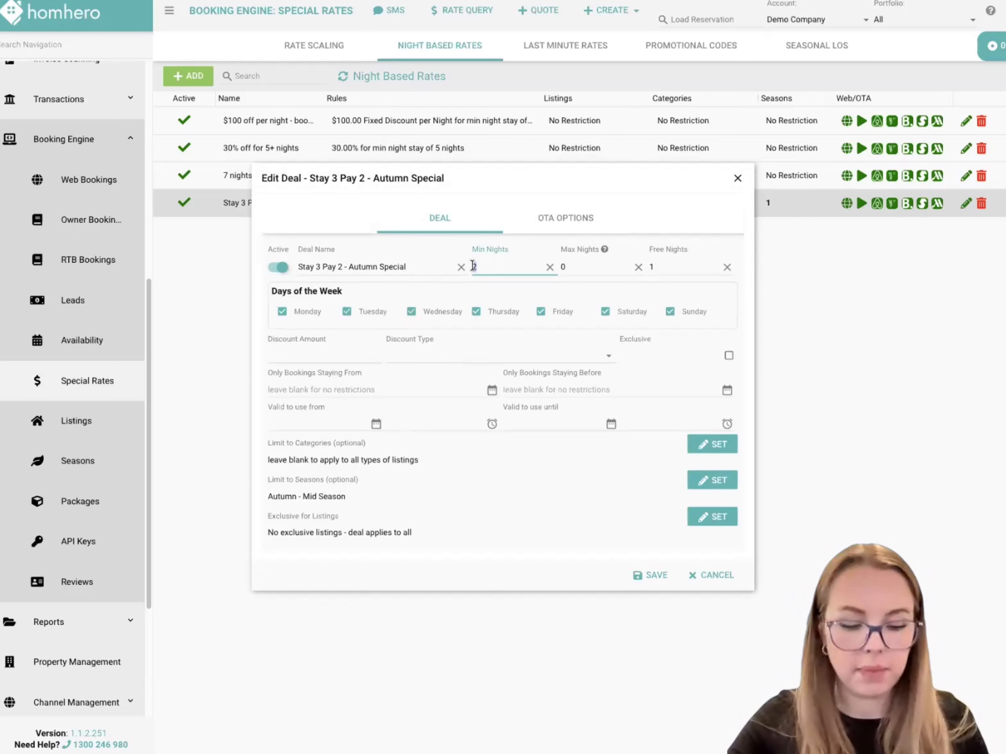
pyautogui.write('5')
pyautogui.moveTo(655, 267); pyautogui.dragTo(644, 269)
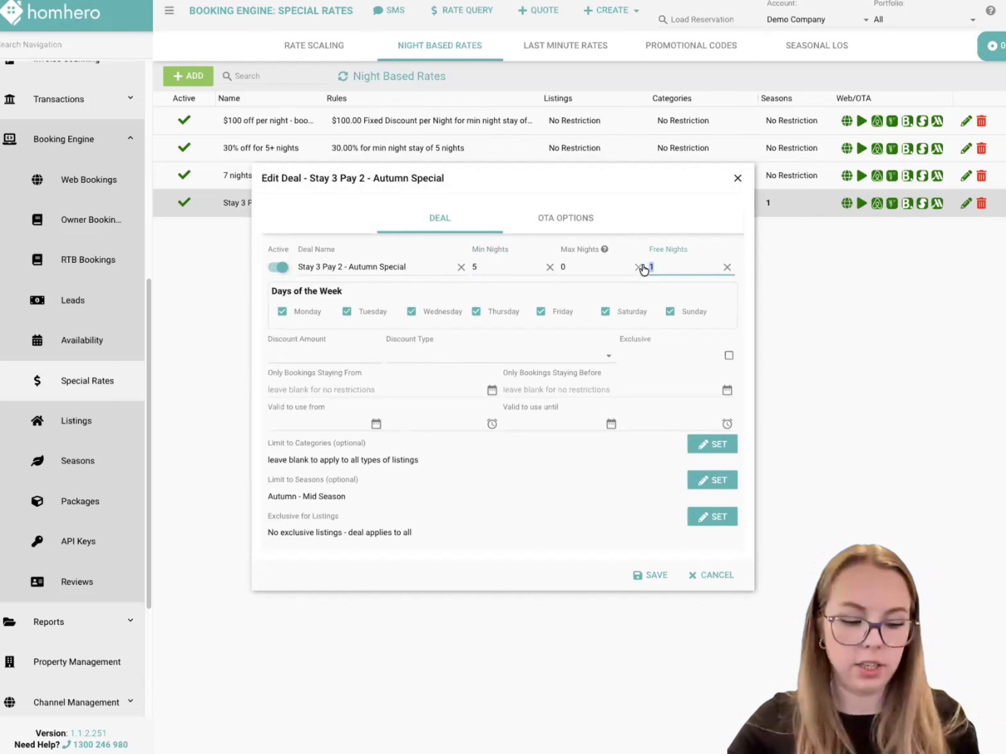
pyautogui.write('2')
# Set the Autumn Special deal back to 2 minimum nights and 1 free night.
pyautogui.click(473, 269)
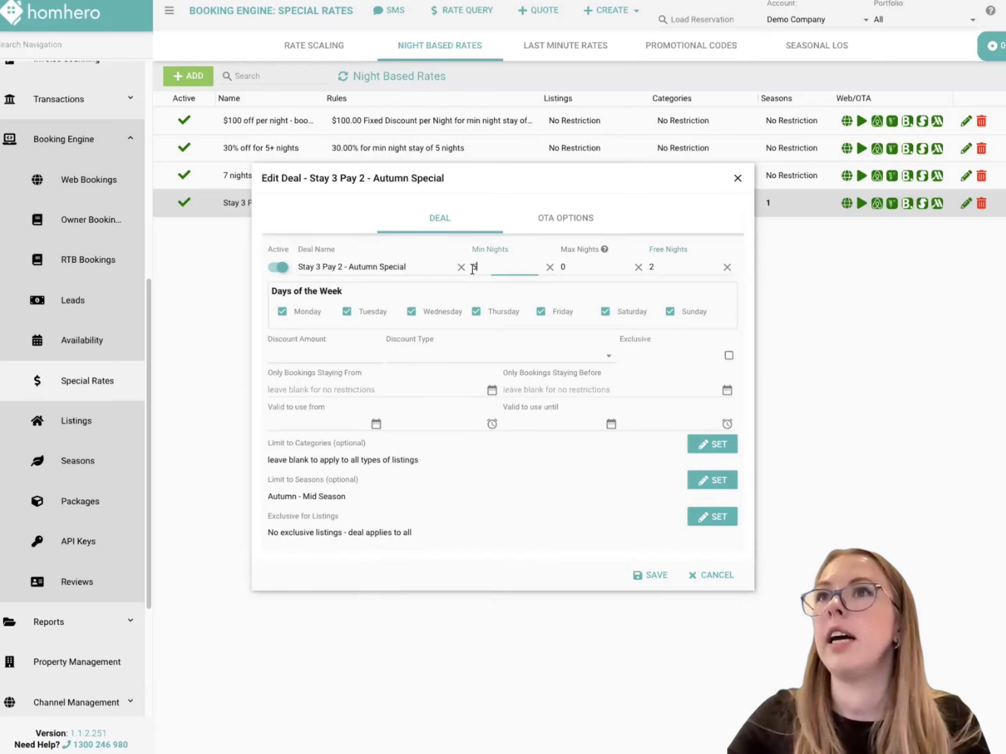
pyautogui.moveTo(473, 269); pyautogui.dragTo(466, 273)
pyautogui.write('2')
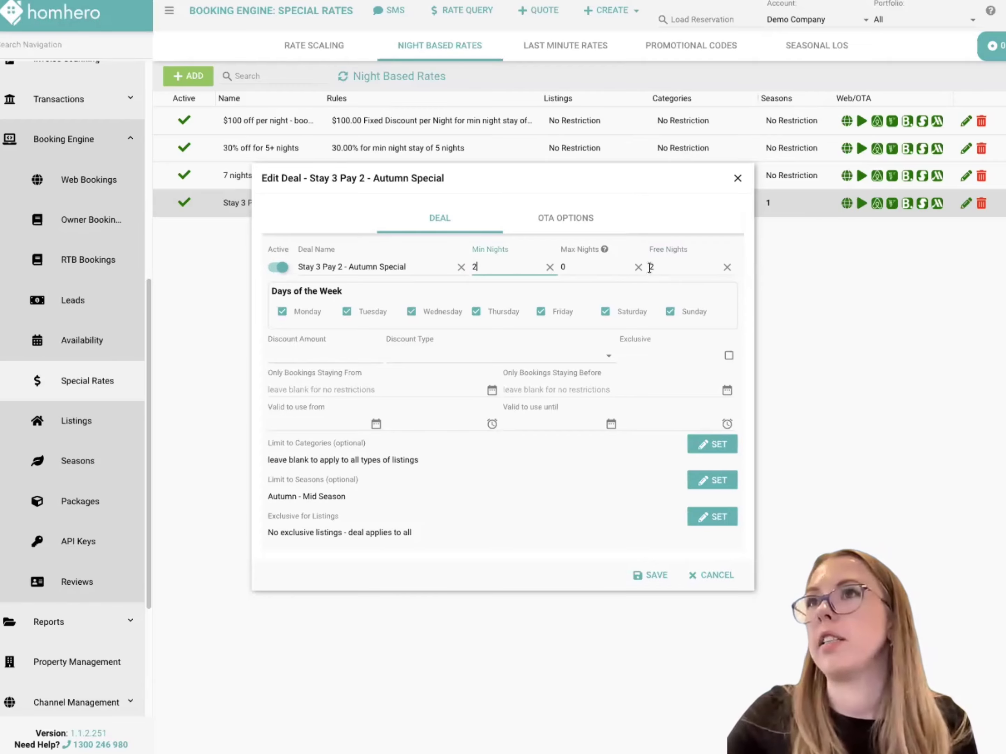
pyautogui.click(648, 269)
pyautogui.write('1')
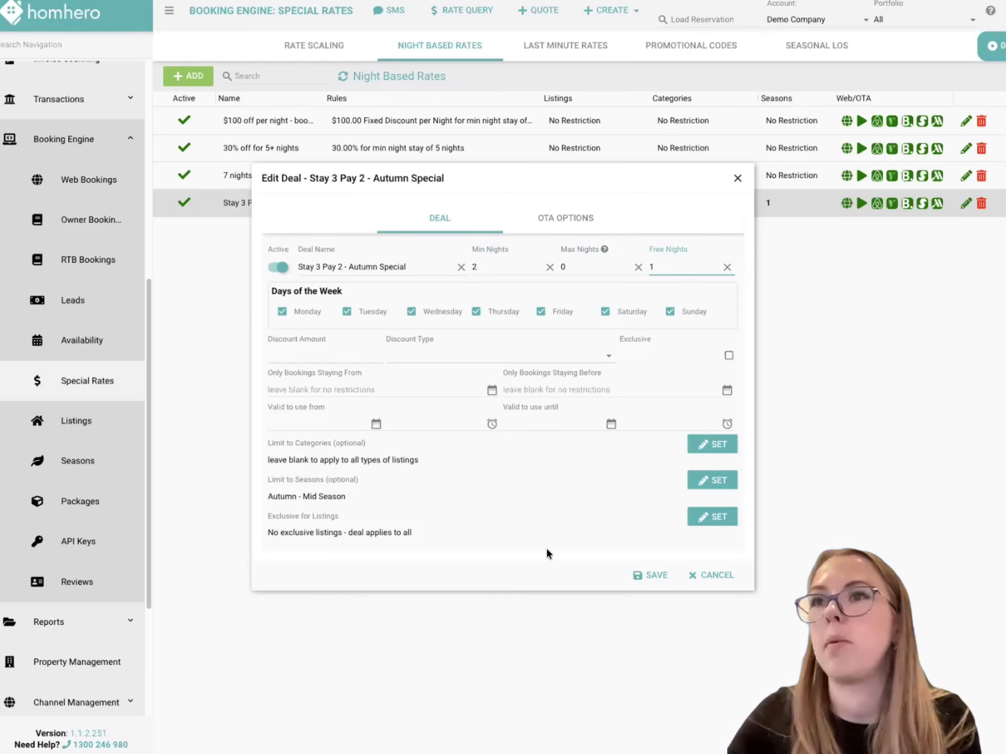
pyautogui.click(568, 555)
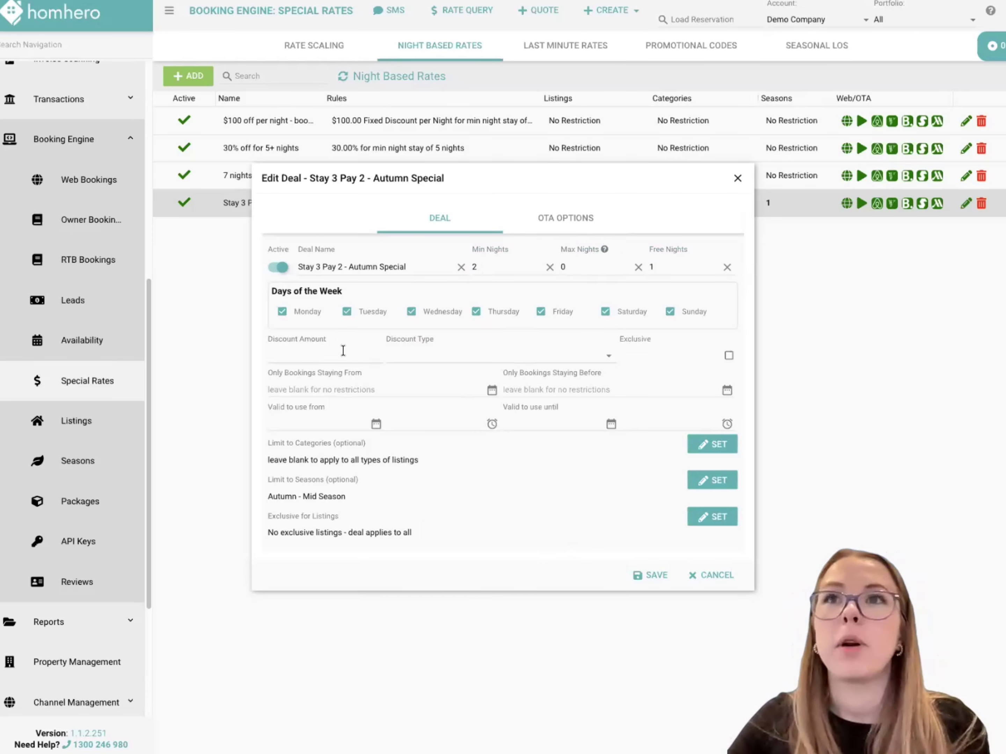
# Set the Autumn Special's discount amount to 0 and its discount type first to % Percent, then to Fixed Discount per Night.
pyautogui.click(607, 358)
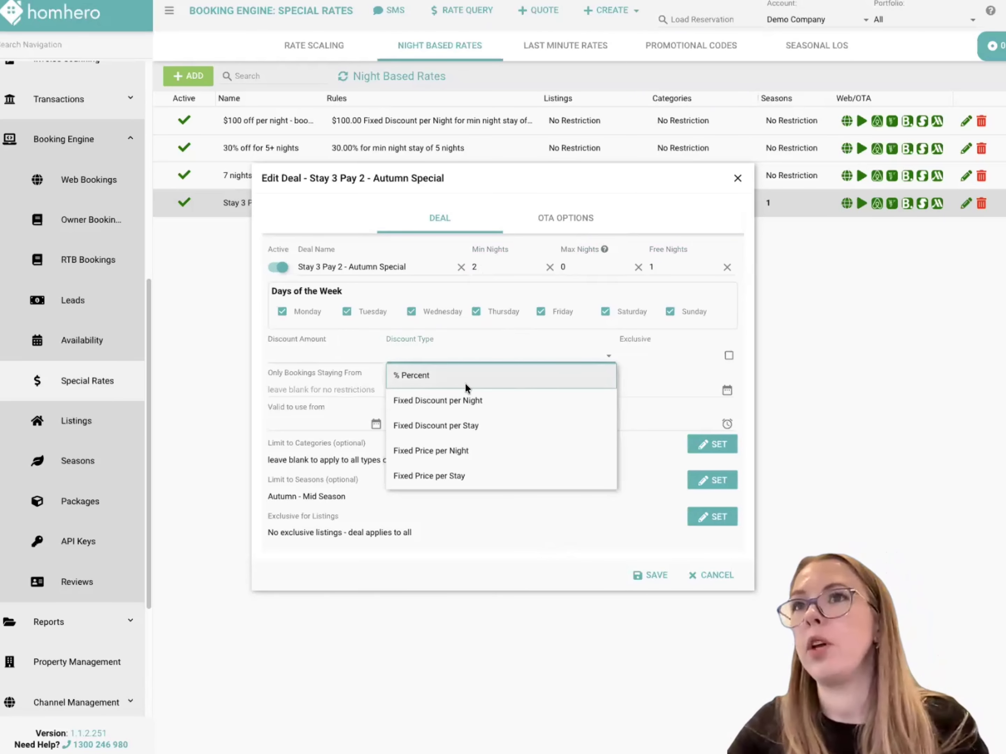
pyautogui.click(342, 349)
pyautogui.write('0')
pyautogui.press('Tab')
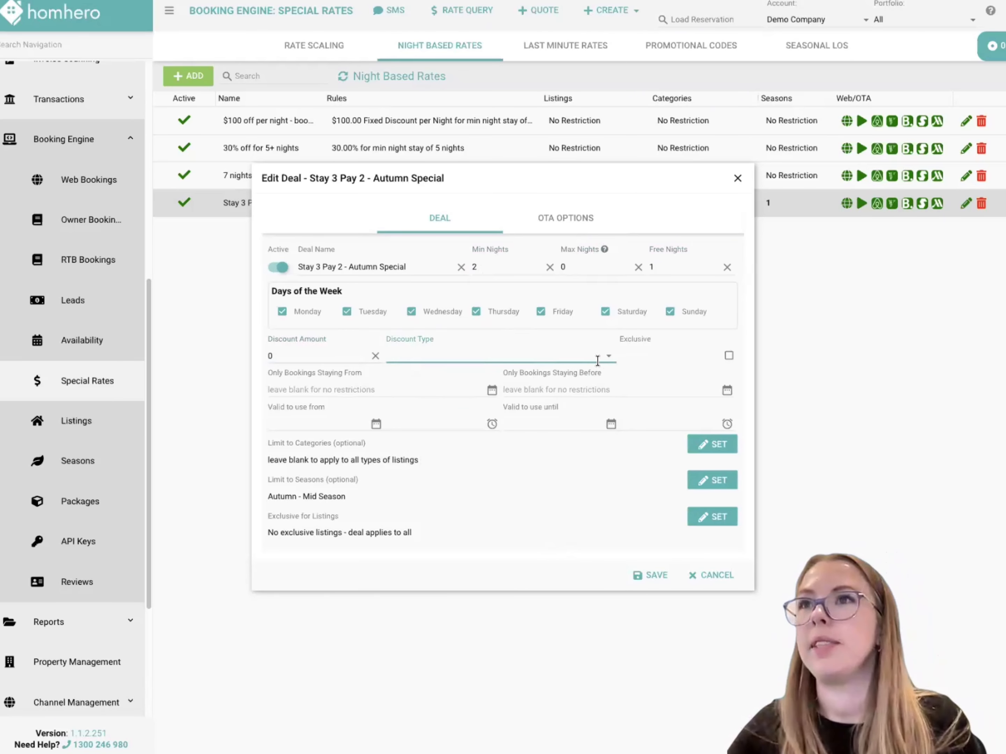
pyautogui.click(597, 361)
pyautogui.click(458, 383)
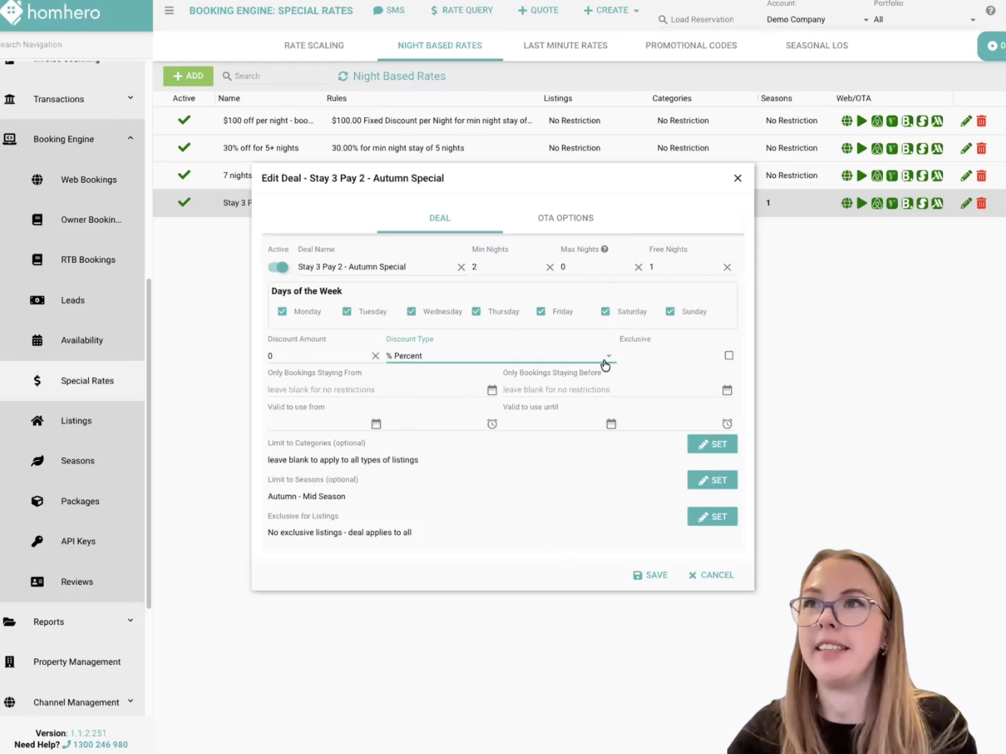
pyautogui.click(605, 363)
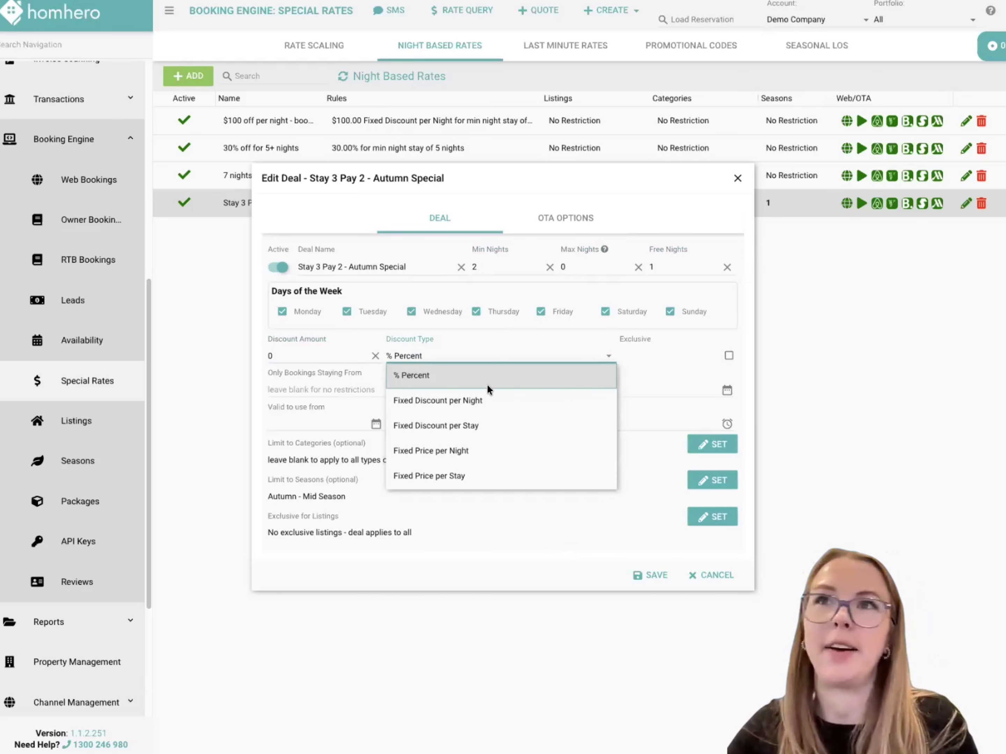
pyautogui.click(458, 401)
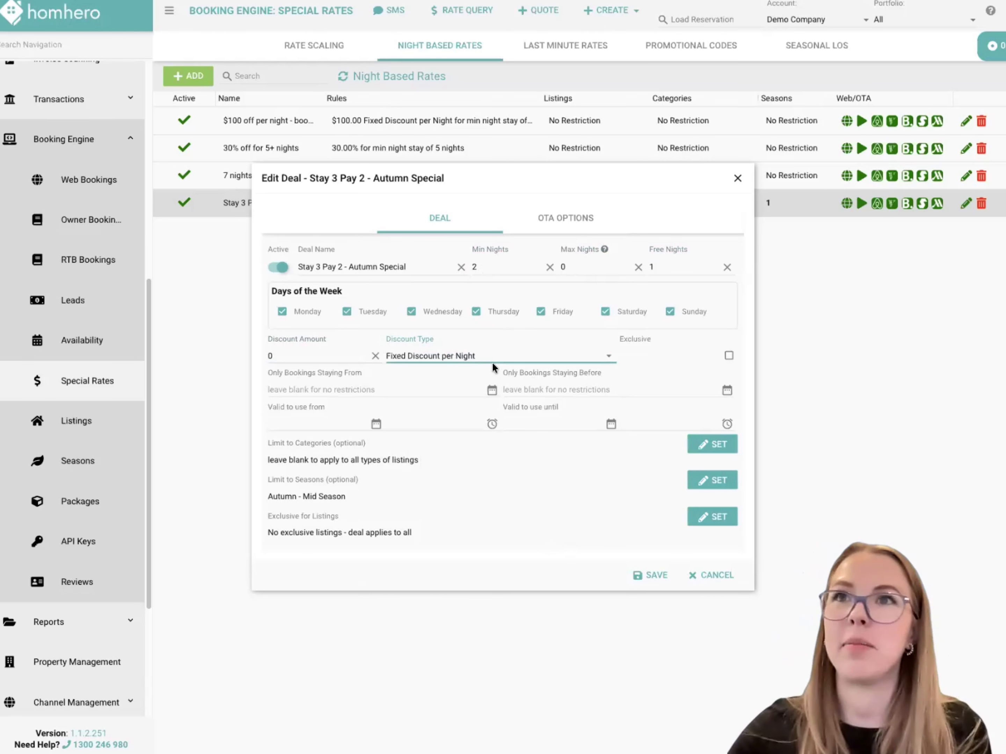
pyautogui.click(421, 548)
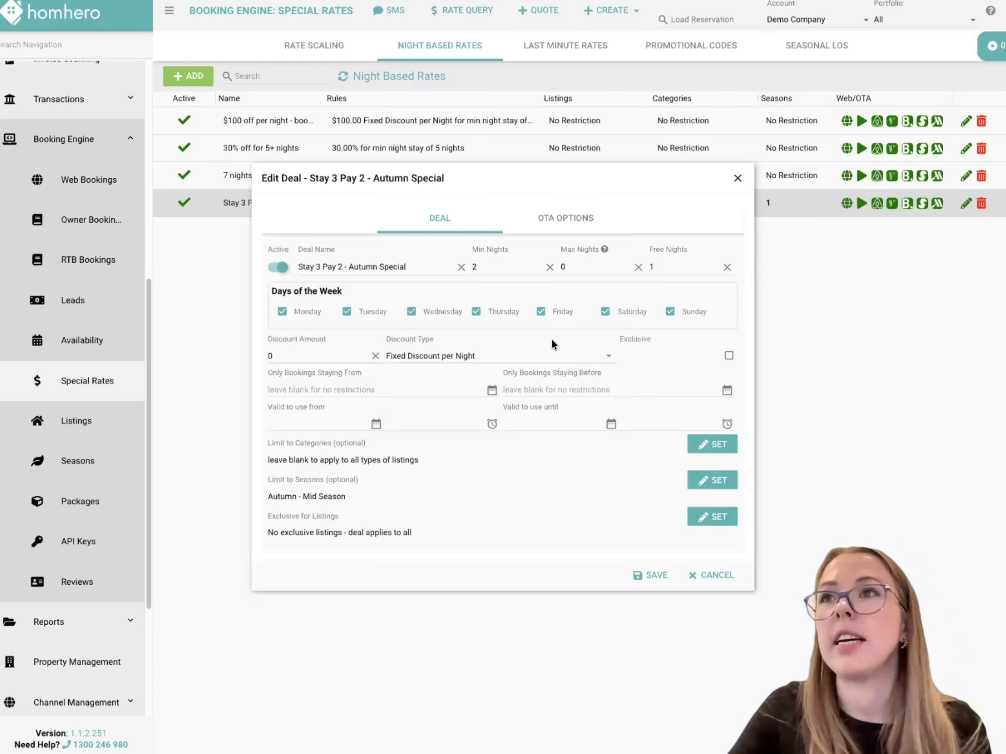
# Close the Autumn Special deal without saving, reopen it to check its discount settings, and close it again.
pyautogui.click(737, 178)
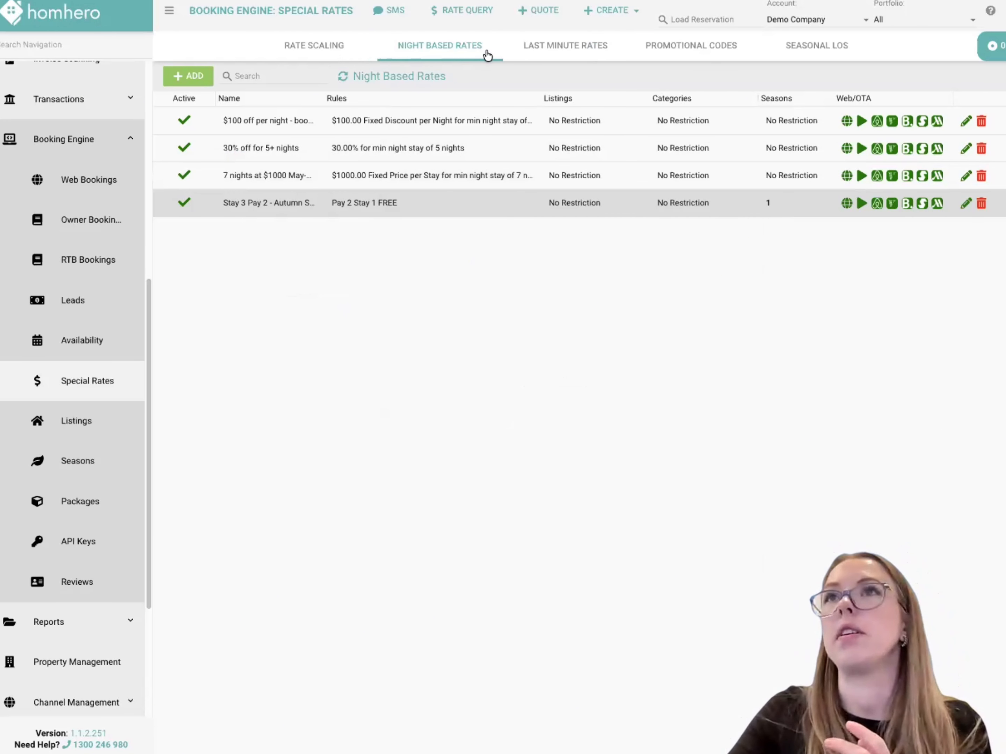
pyautogui.click(421, 204)
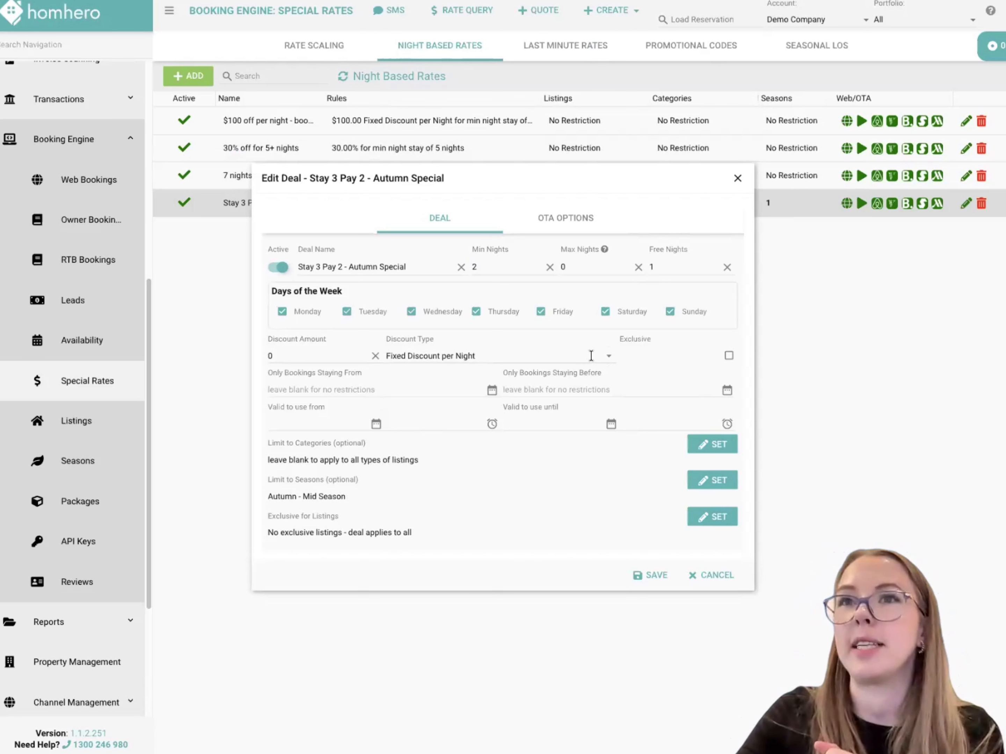
pyautogui.click(737, 180)
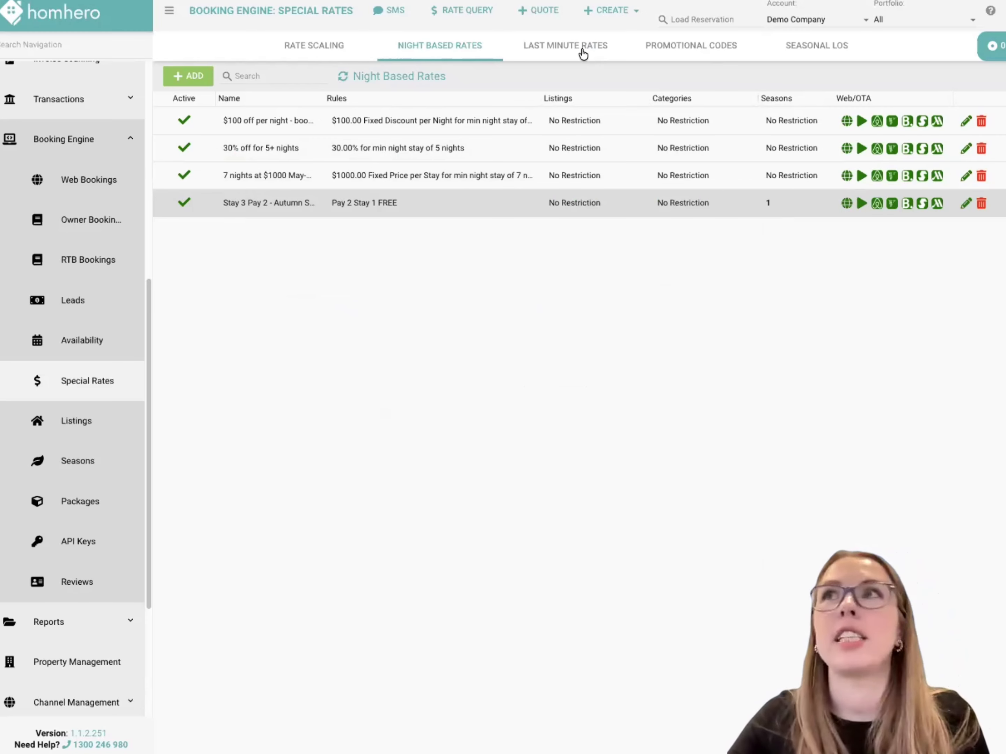
# Review the Within 7 days - 10% off last minute rate, including days before booking, minimum nights and discount types, and close it.
pyautogui.click(552, 49)
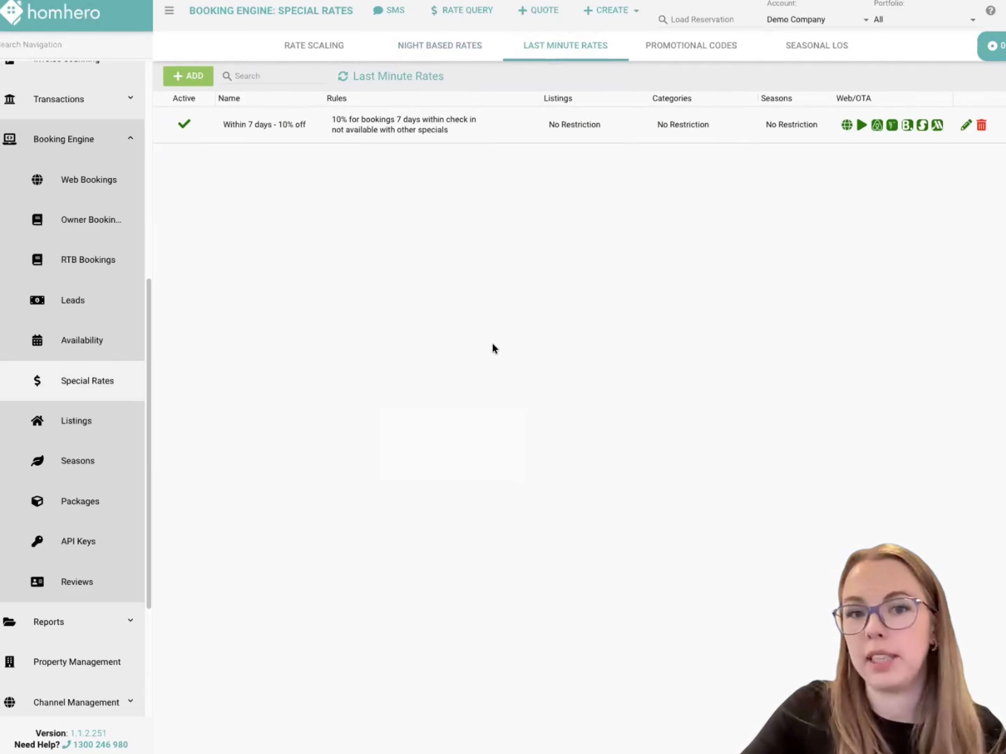
pyautogui.click(487, 128)
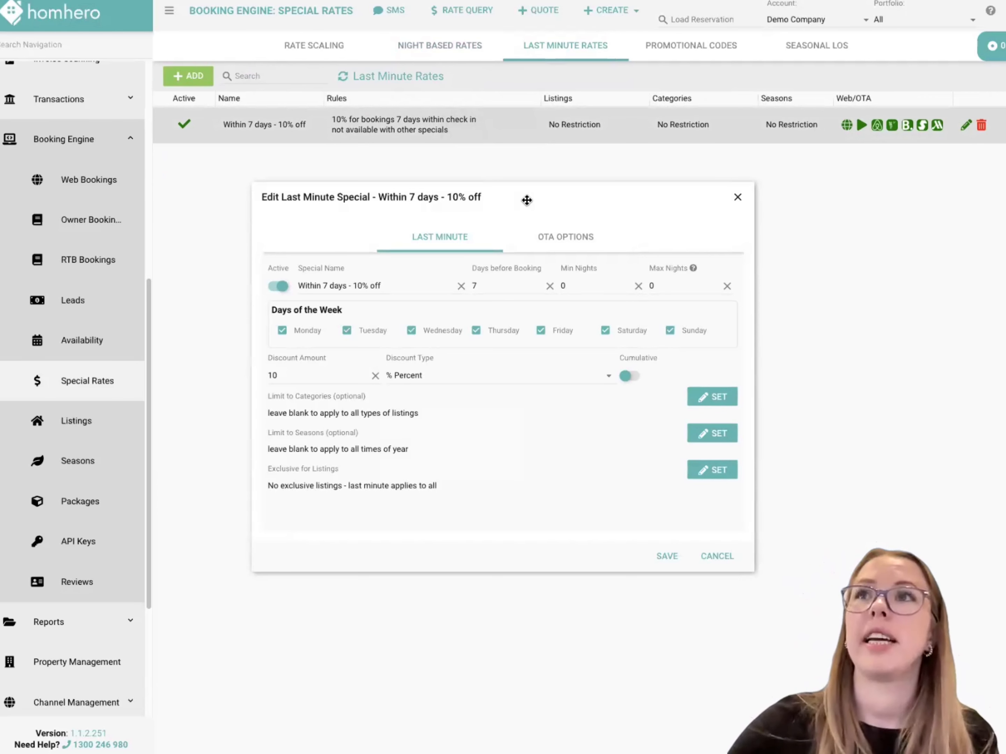
pyautogui.click(512, 281)
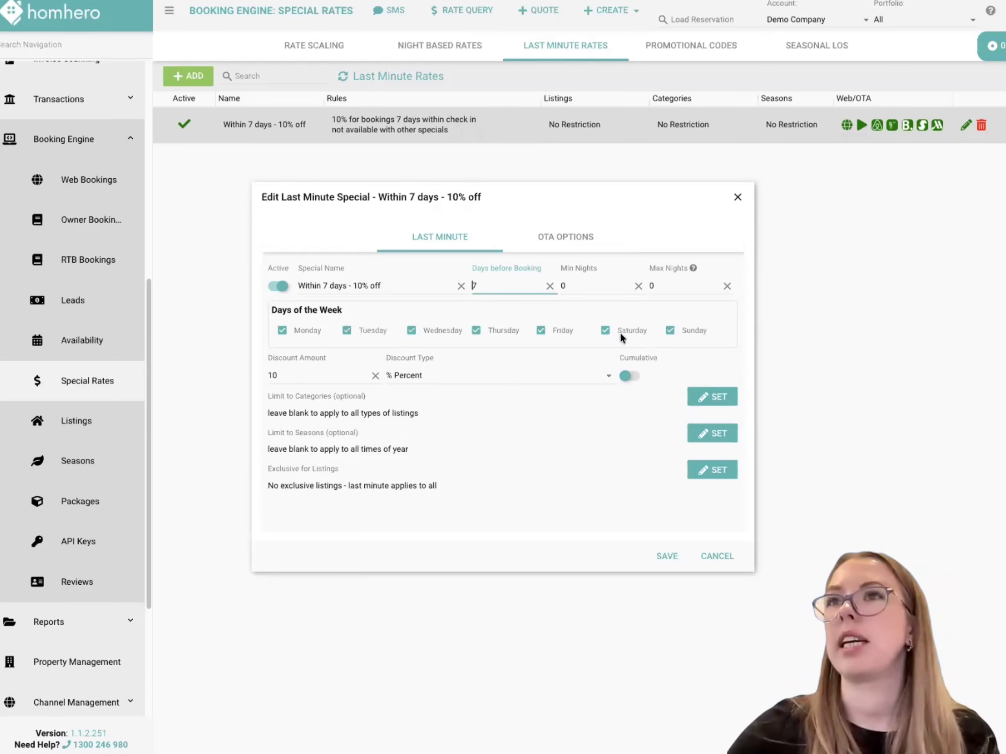
pyautogui.click(590, 282)
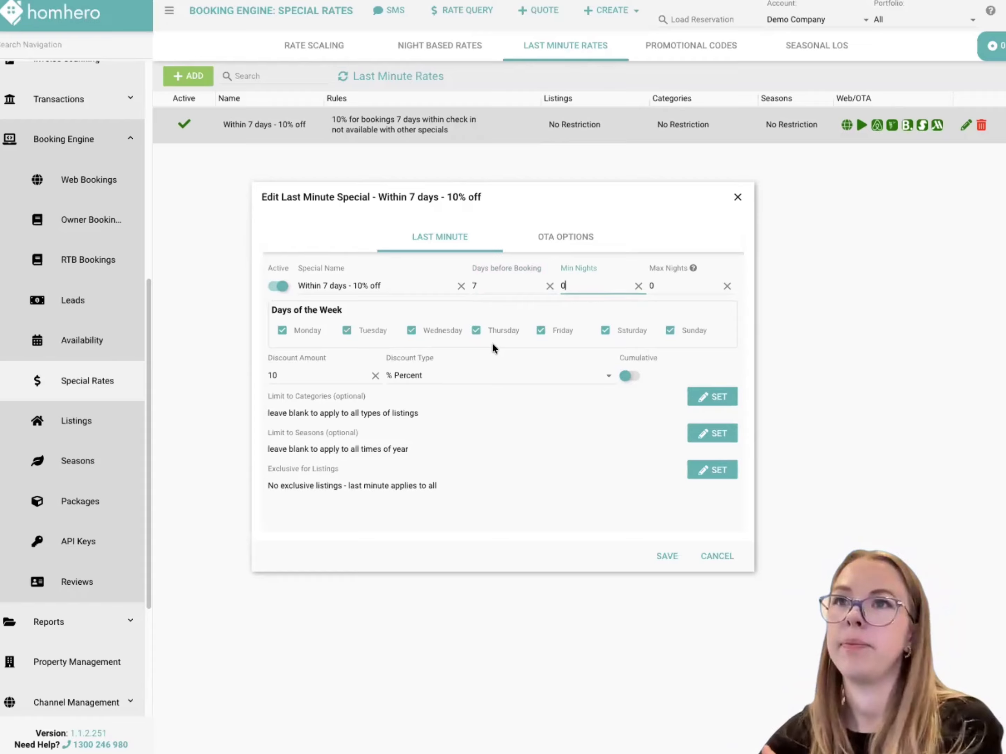
pyautogui.click(610, 378)
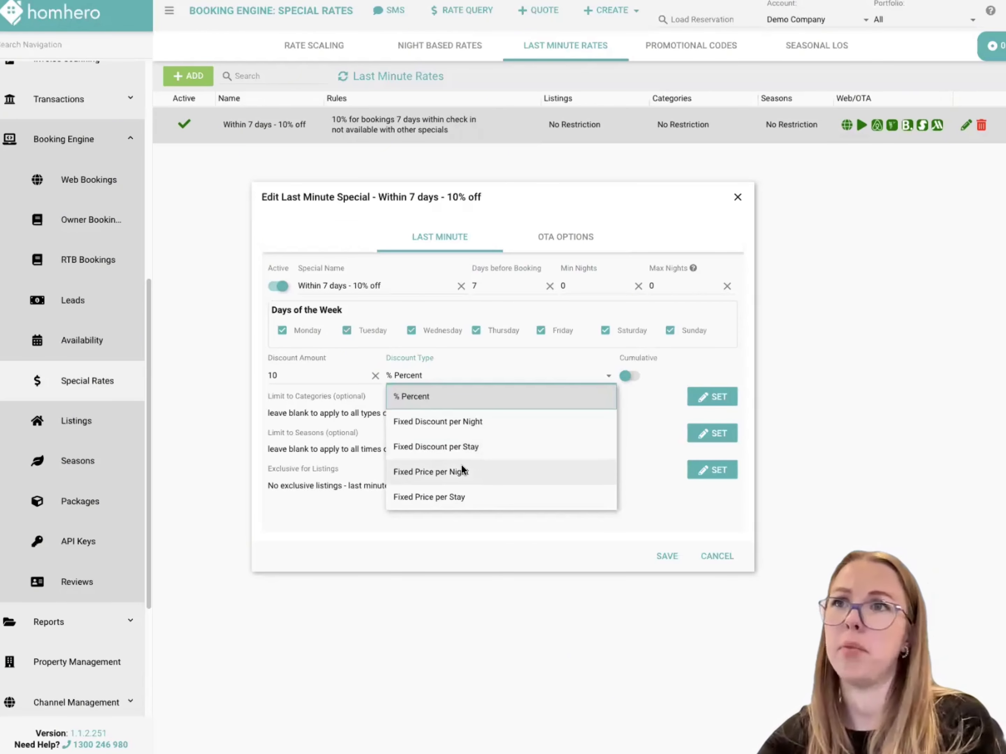
pyautogui.click(327, 532)
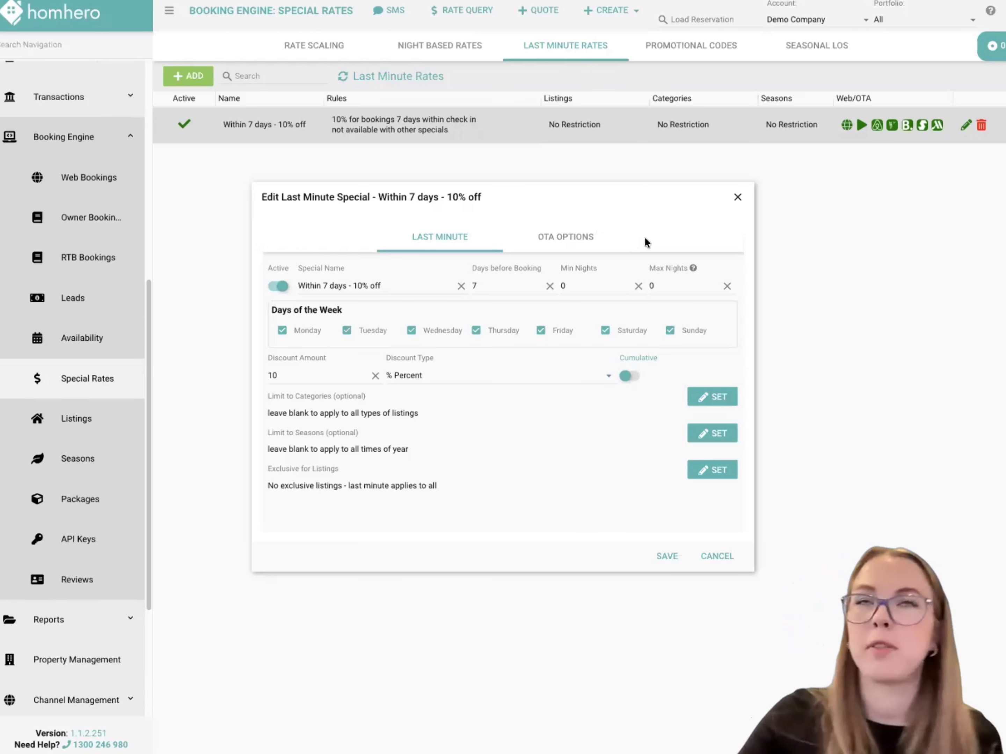
pyautogui.click(738, 198)
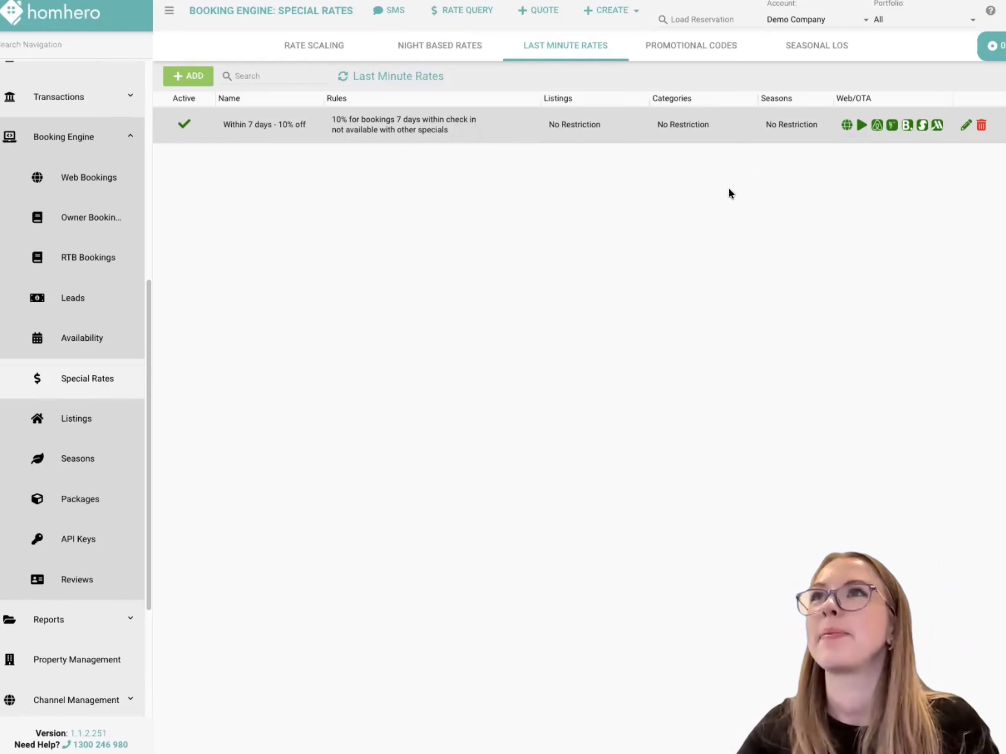
# In the 20% off any listing promotional code, enable the deposit override with a 25 % Percent deposit and full balance within 7 days.
pyautogui.click(693, 57)
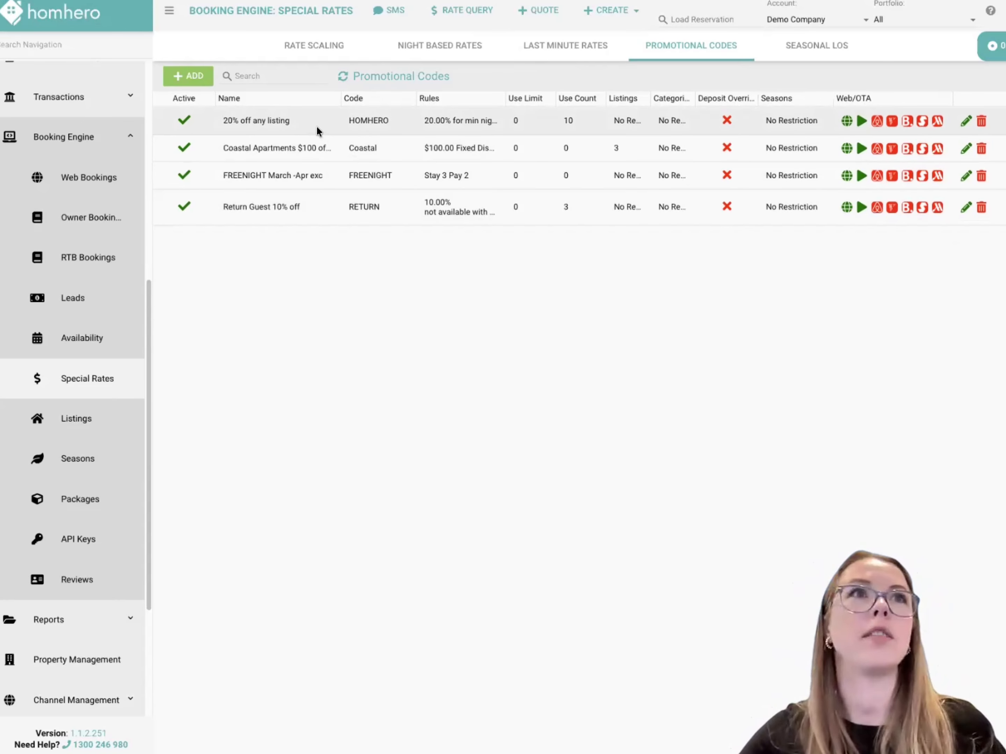
pyautogui.doubleClick(316, 126)
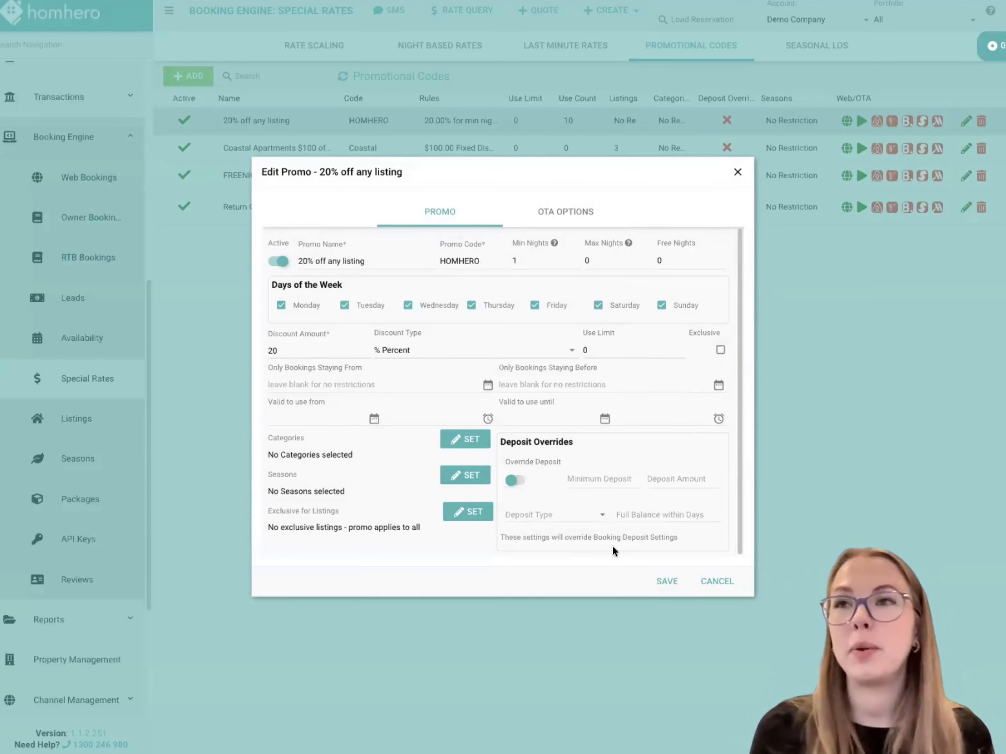
pyautogui.click(525, 479)
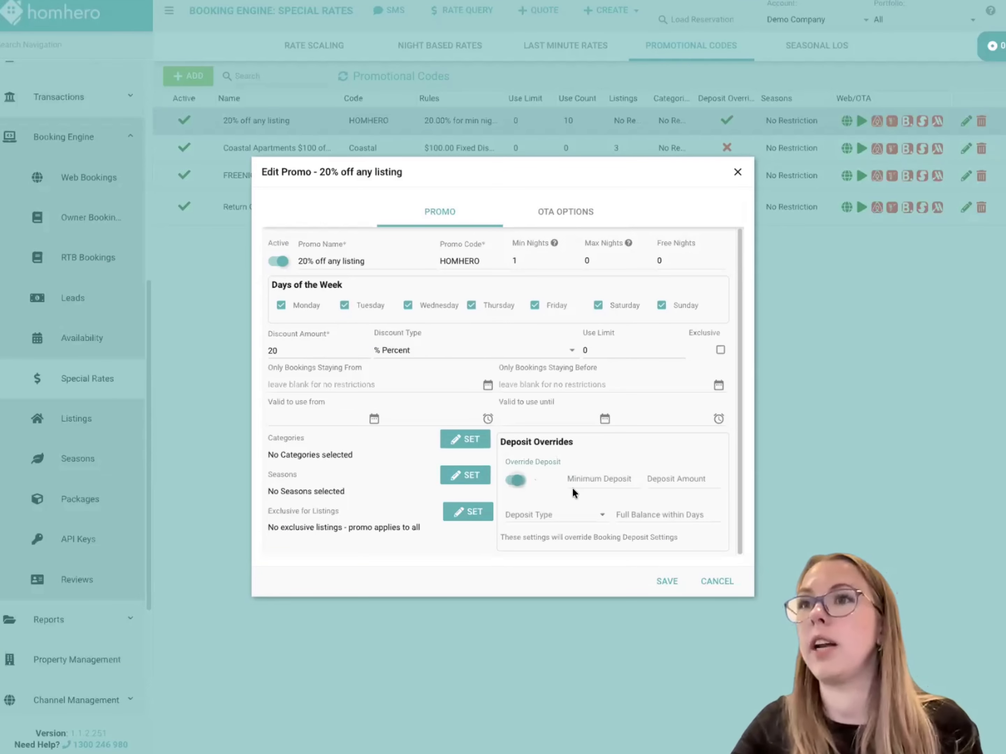
pyautogui.click(584, 479)
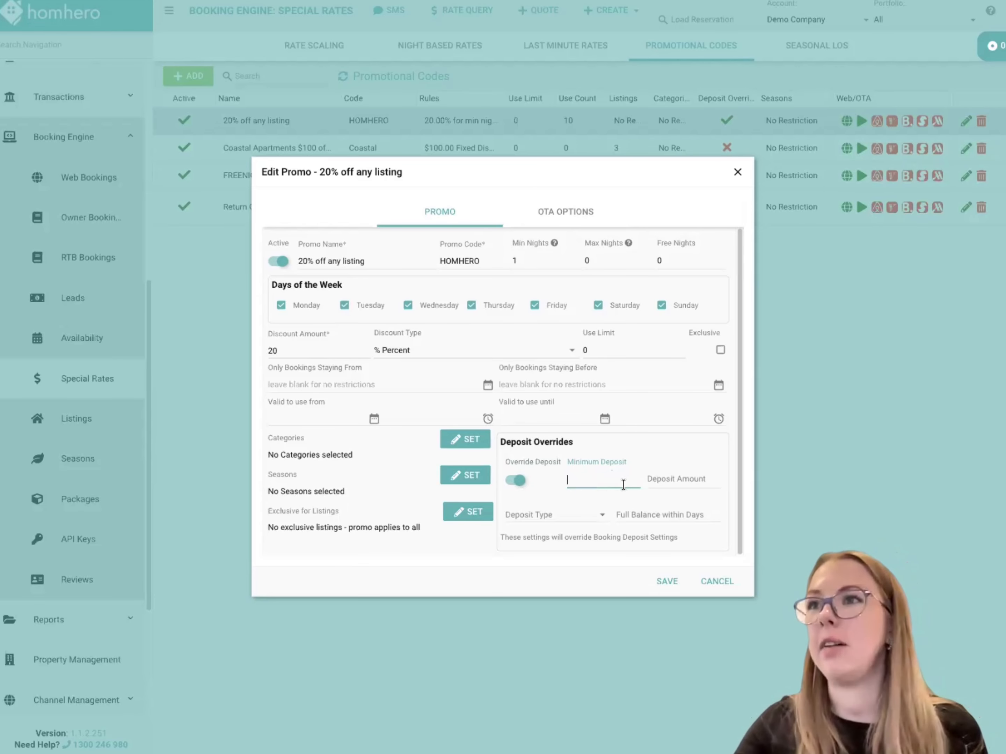
pyautogui.click(606, 517)
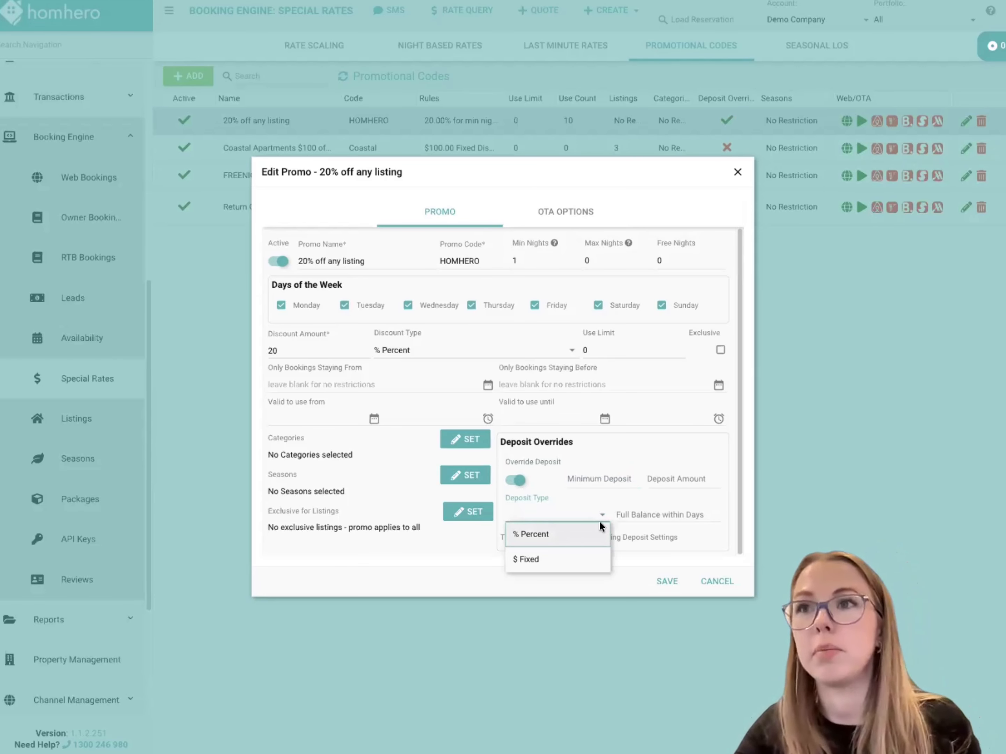
pyautogui.click(592, 534)
pyautogui.click(663, 479)
pyautogui.write('25')
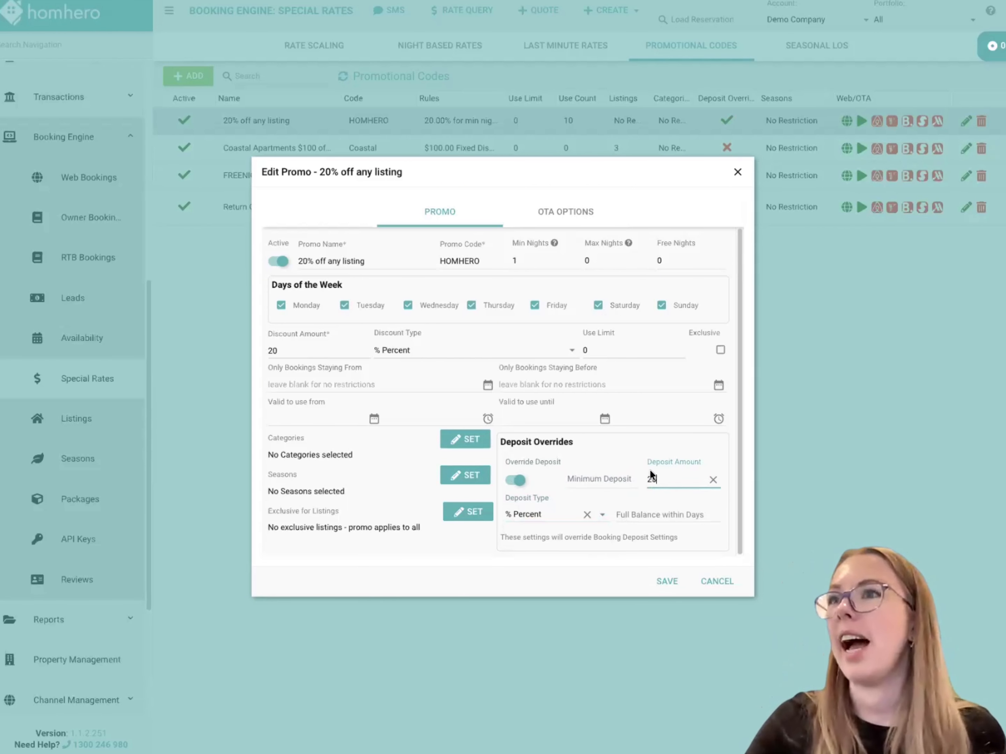
pyautogui.click(637, 514)
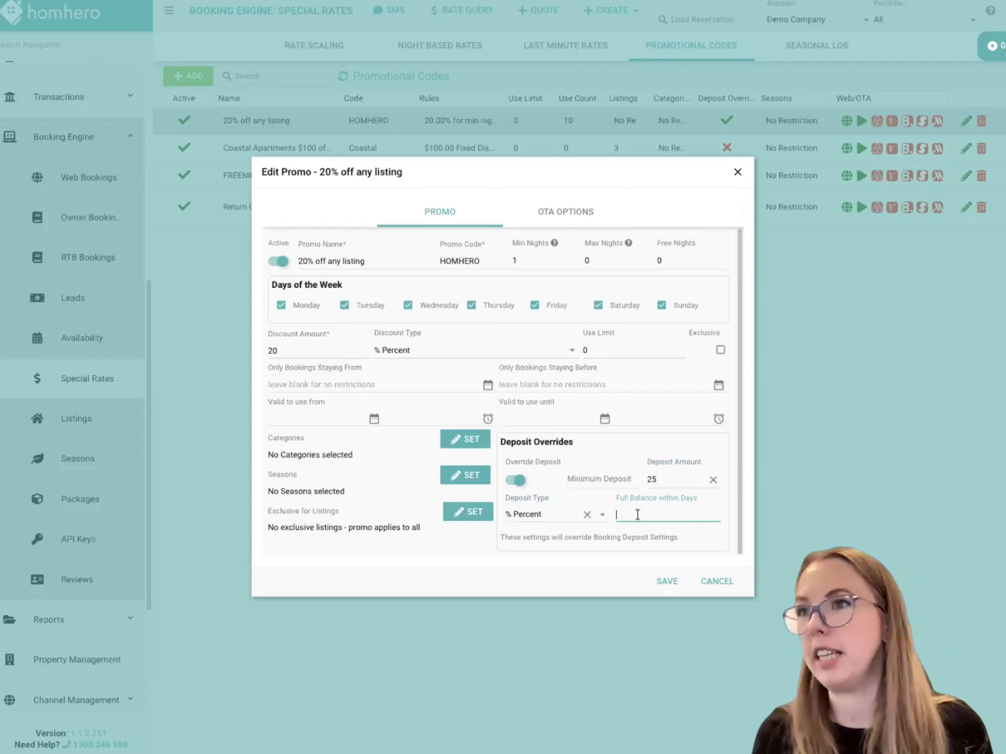
pyautogui.write('7')
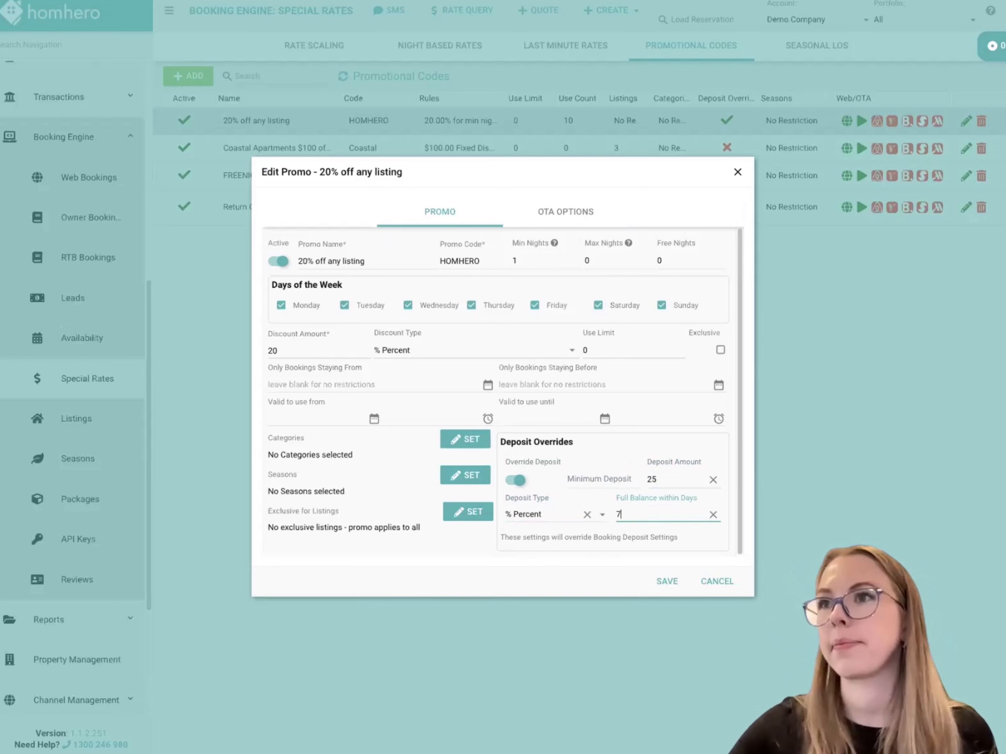
# Clear the promo's full balance days, deposit type and deposit amount, and switch the deposit override off.
pyautogui.click(712, 514)
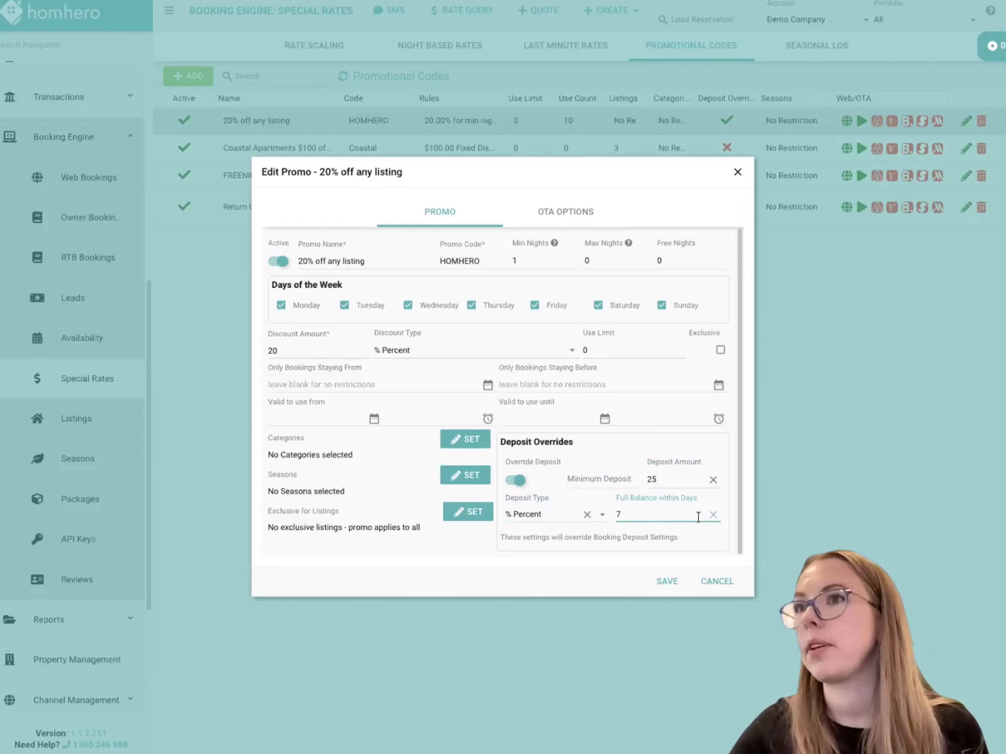
pyautogui.click(587, 514)
pyautogui.click(713, 480)
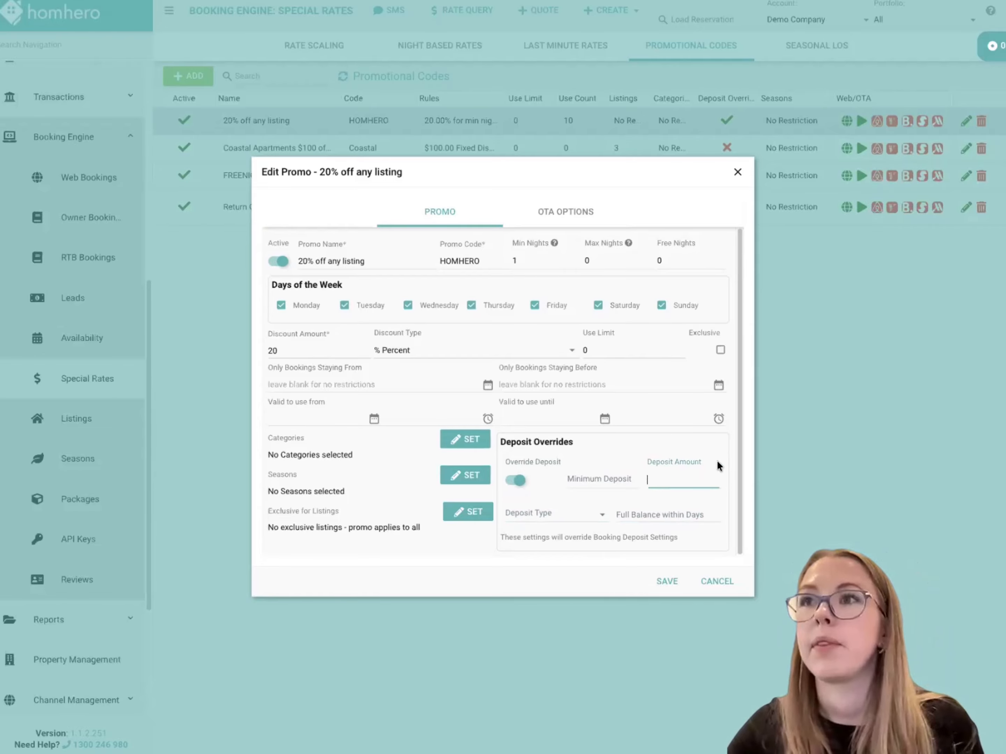
pyautogui.click(518, 479)
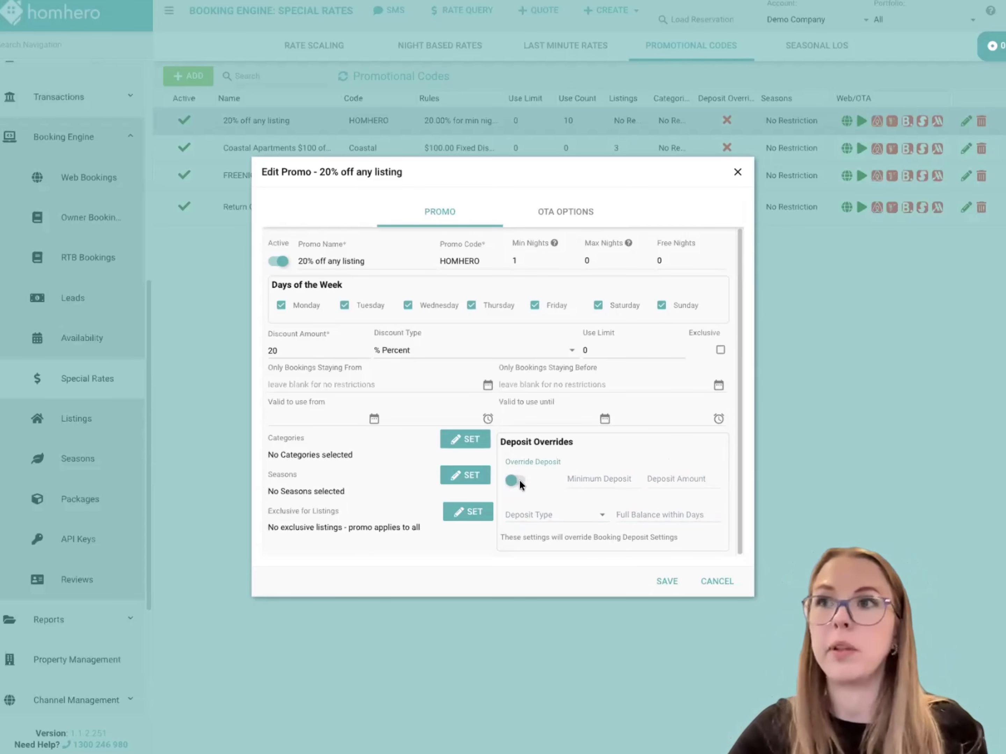
pyautogui.click(521, 482)
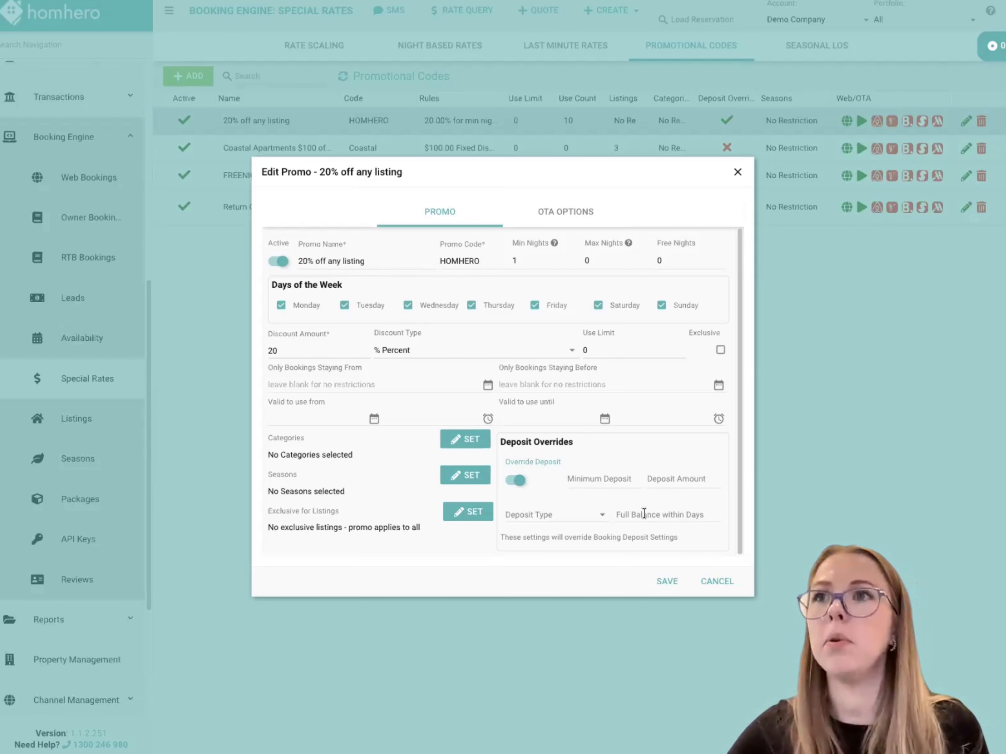
pyautogui.click(514, 482)
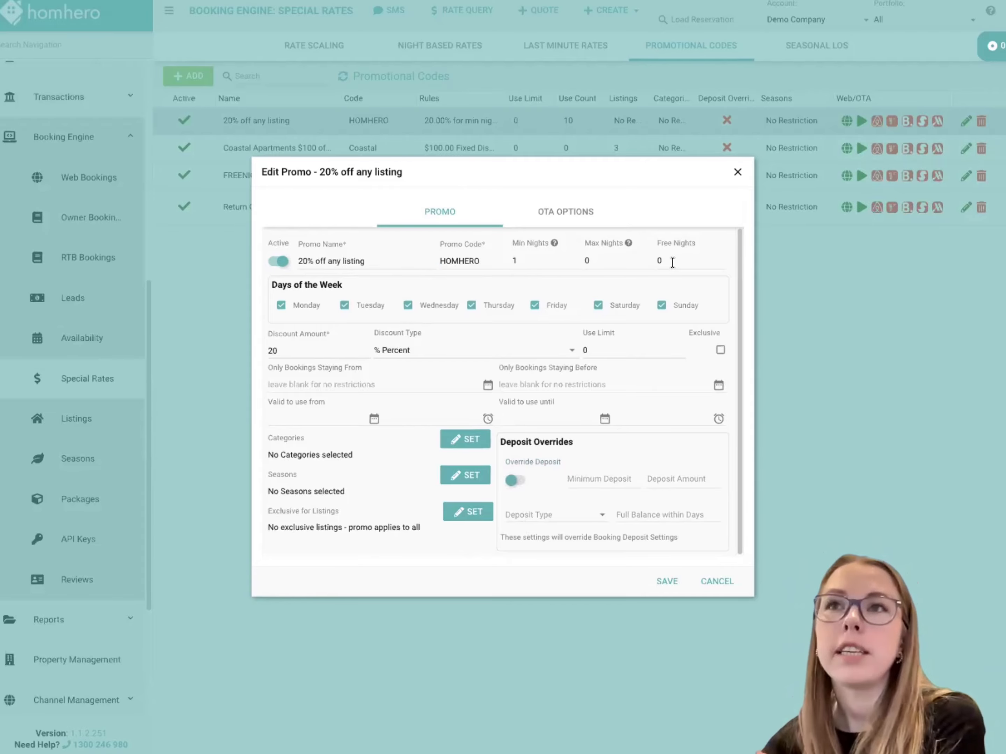
# Review the discount type options and use limit of the 20% off any listing promo, and close it without saving.
pyautogui.click(572, 350)
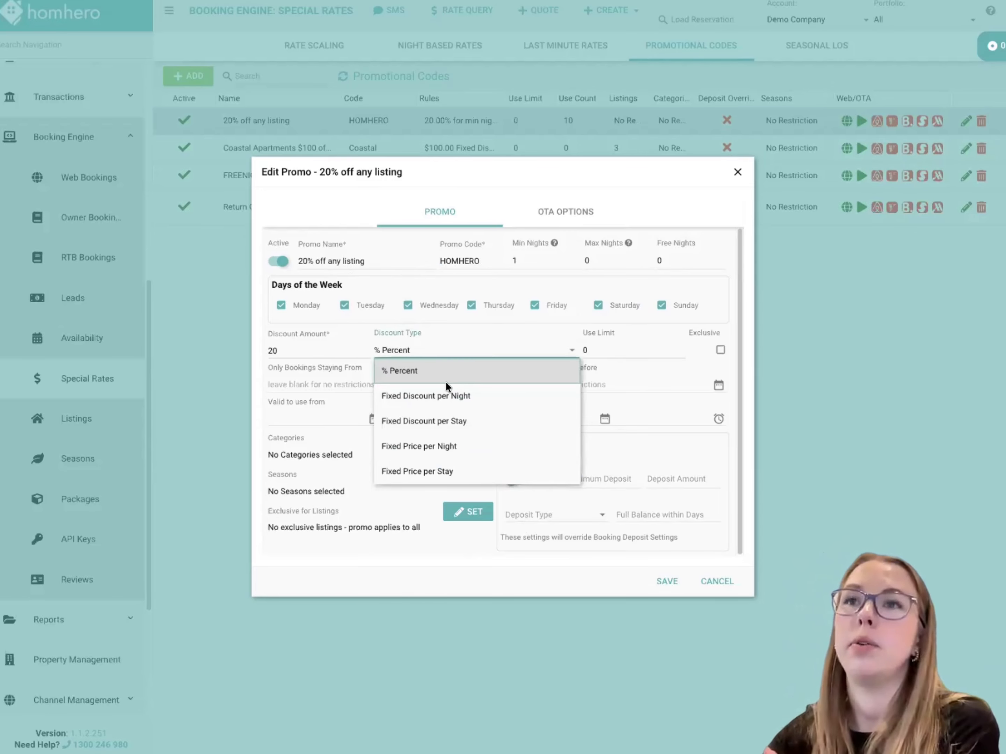
pyautogui.click(446, 572)
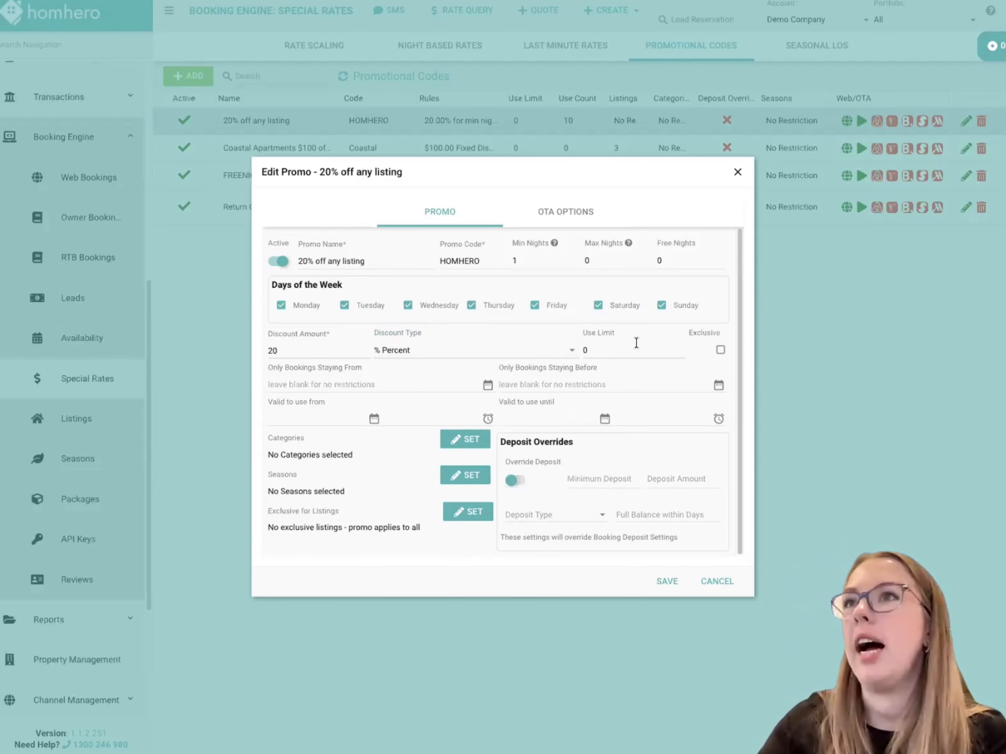
pyautogui.click(625, 348)
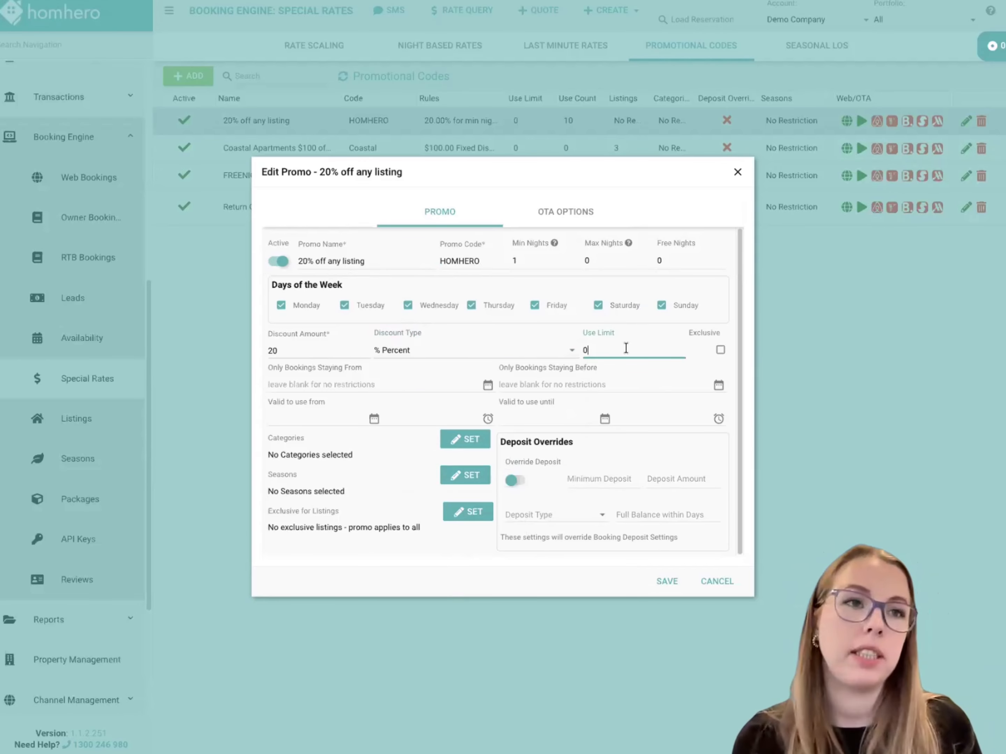
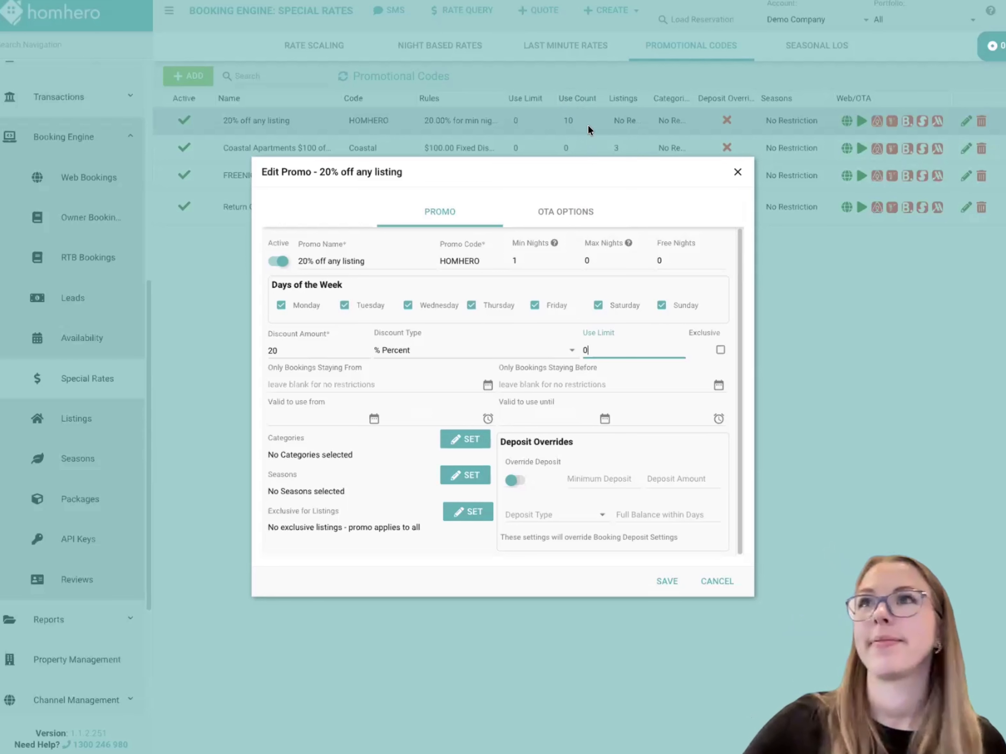
pyautogui.click(638, 203)
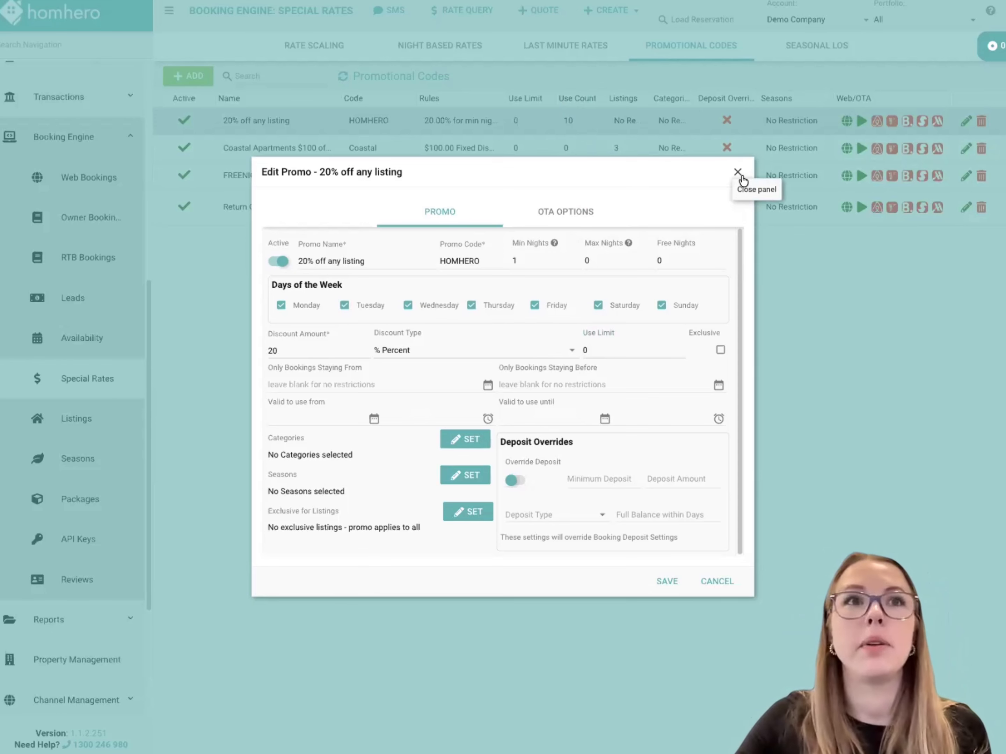
pyautogui.click(738, 173)
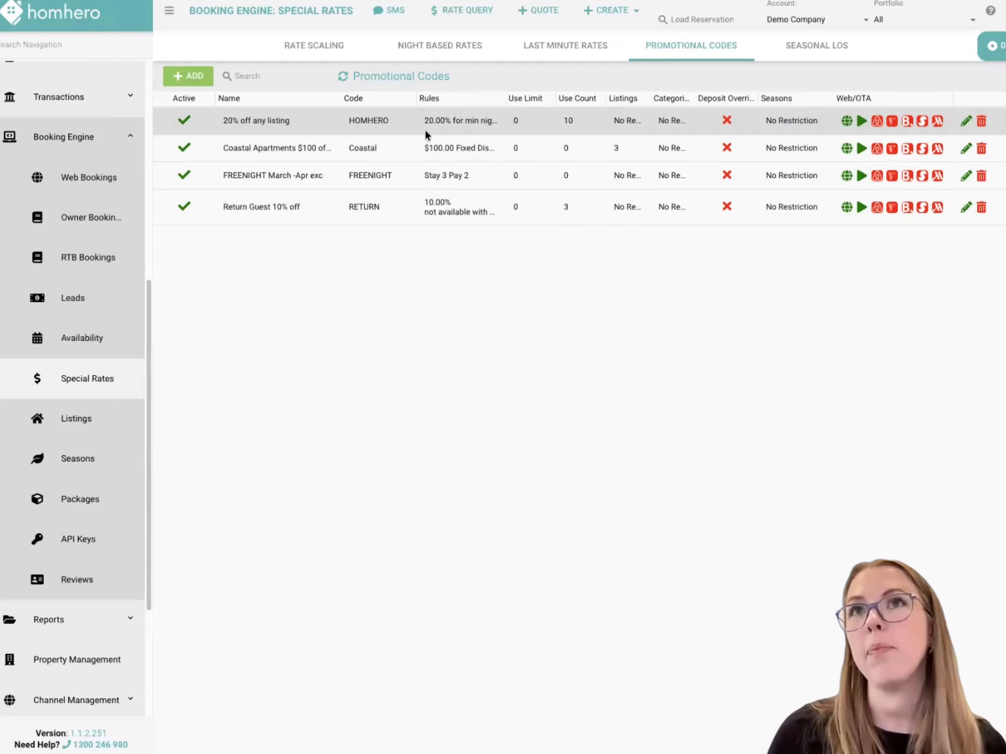
# Run a rate query for Mermaid Cottage from 14/04/2026, changing the stay to 2 nights.
pyautogui.click(471, 16)
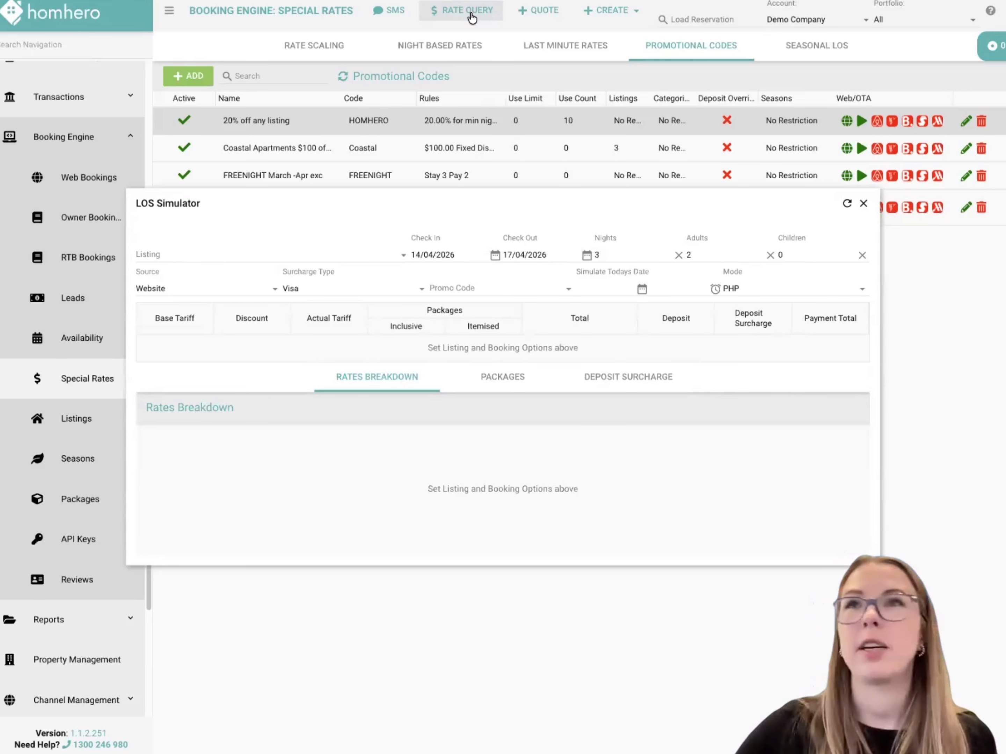
pyautogui.click(376, 259)
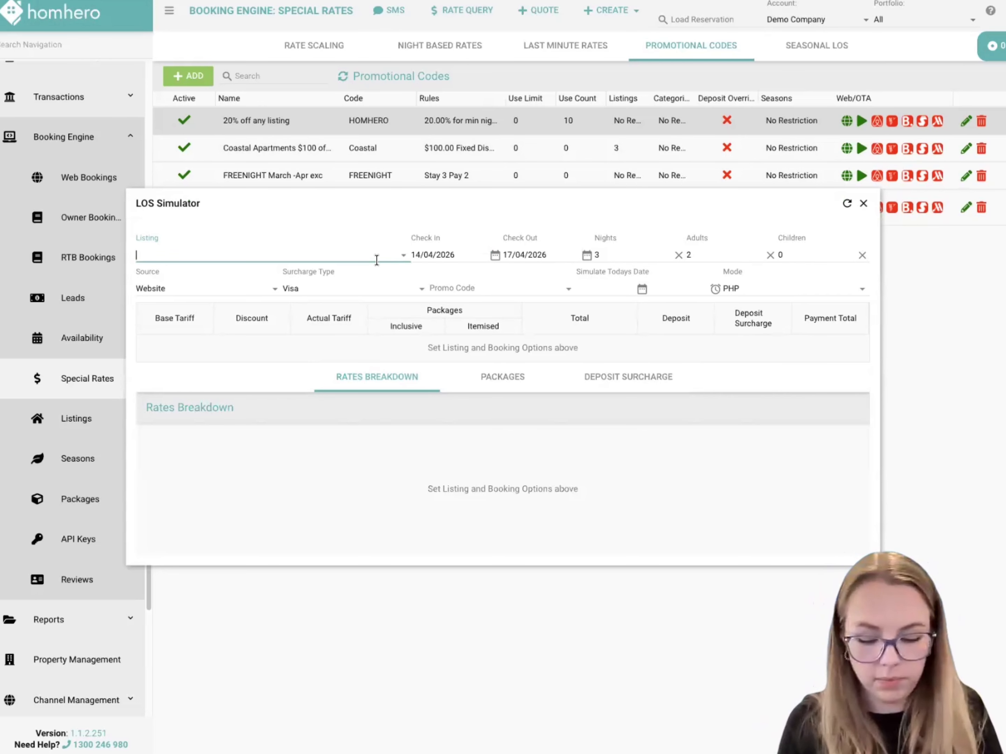
pyautogui.write('mermaid')
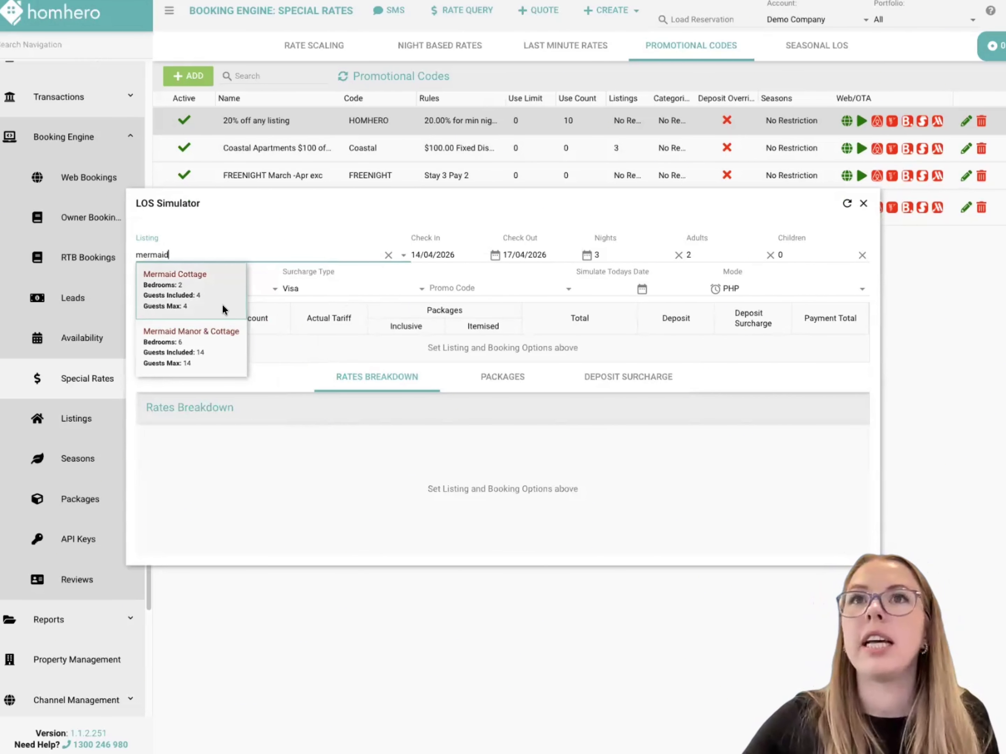
pyautogui.click(216, 293)
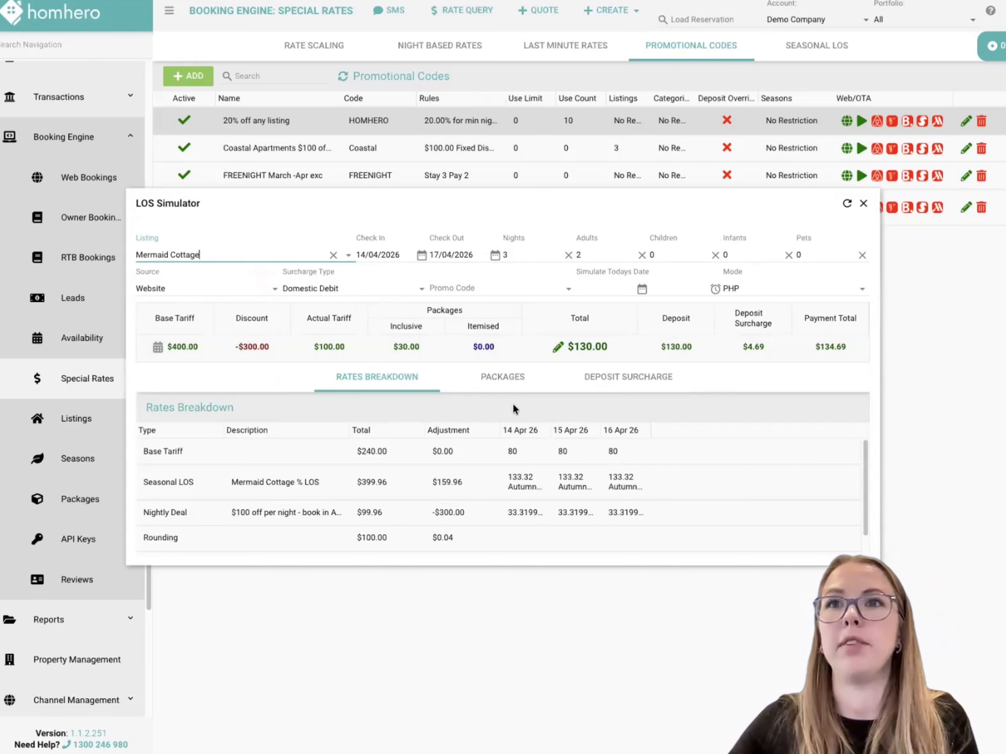
pyautogui.click(531, 251)
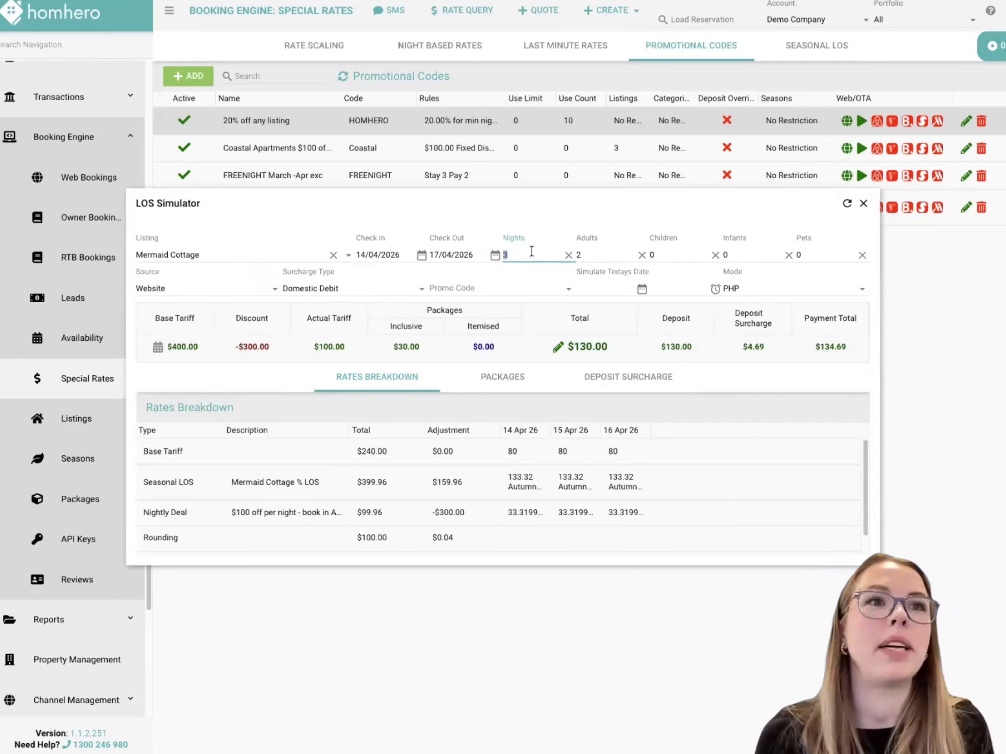
pyautogui.write('2')
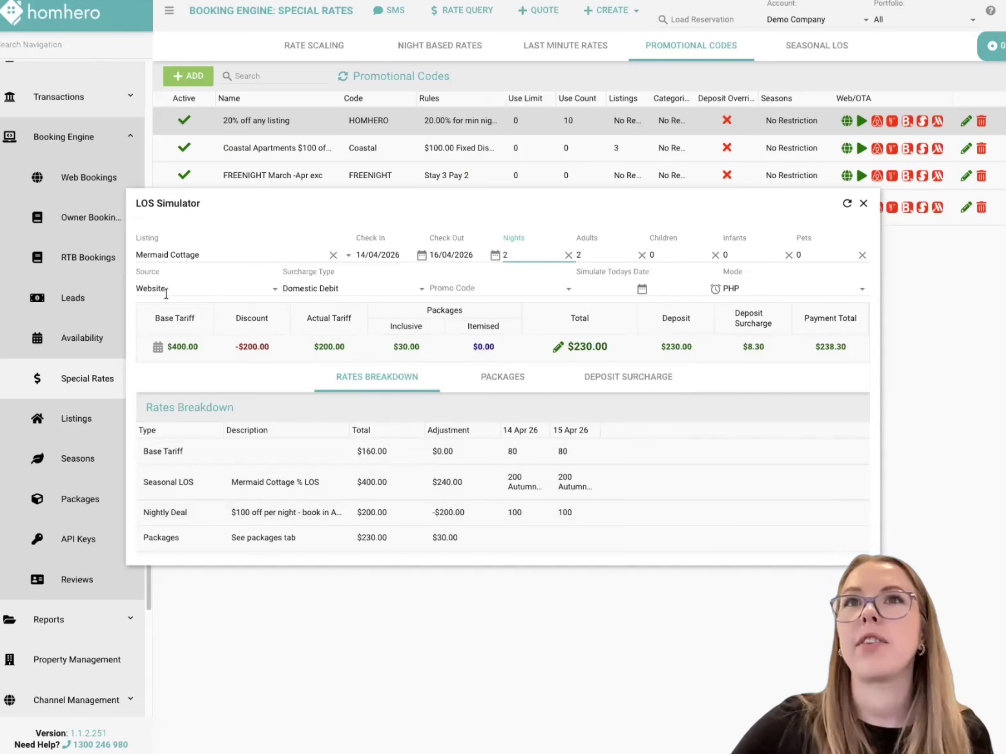
# Switch the rate query to the Malaga Dream listing with a stay of 1 night.
pyautogui.tripleClick(191, 254)
pyautogui.write('malag')
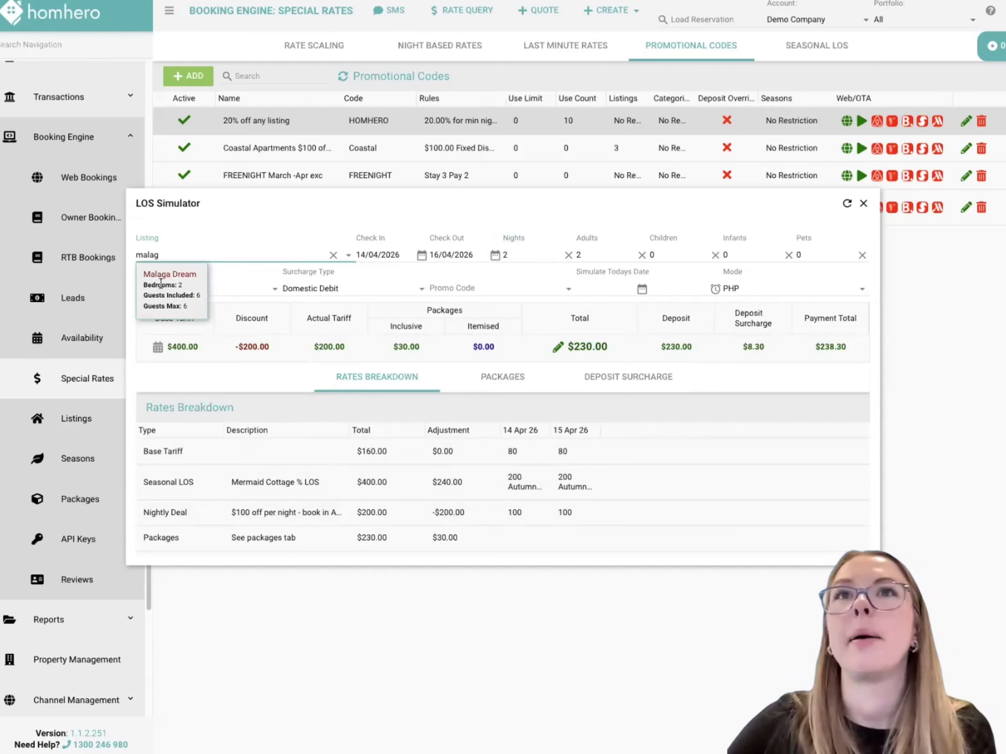
pyautogui.click(174, 279)
pyautogui.click(553, 258)
pyautogui.write('1')
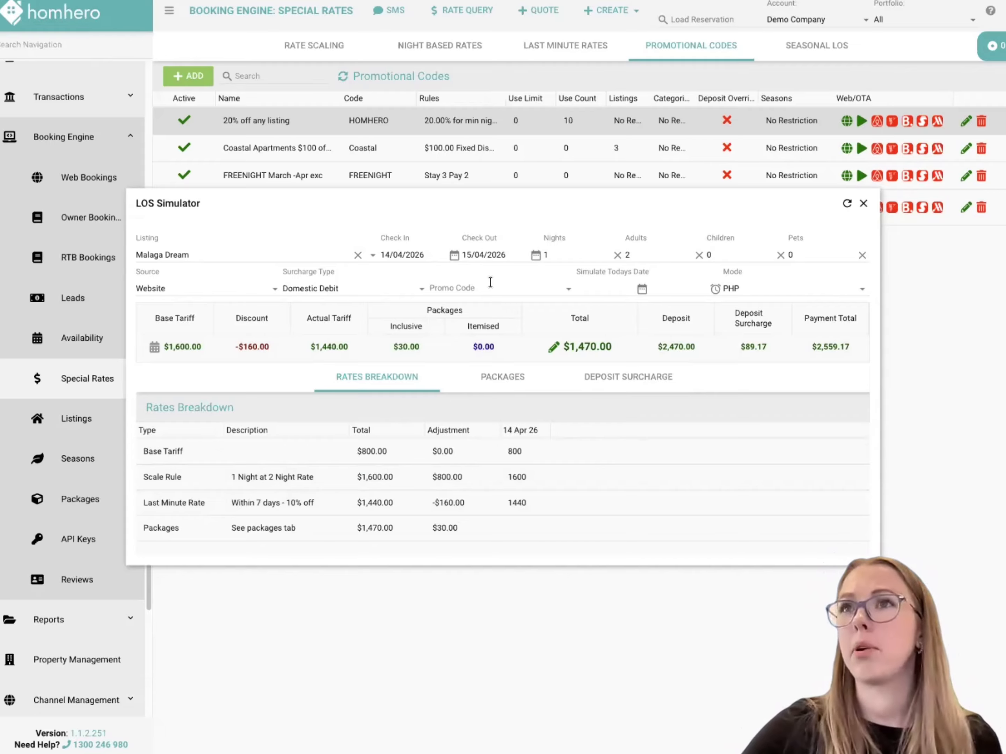
# Apply the HOMHERO promo code to the Malaga Dream query, review the rates breakdown, and close the simulator.
pyautogui.click(490, 282)
pyautogui.write('hom')
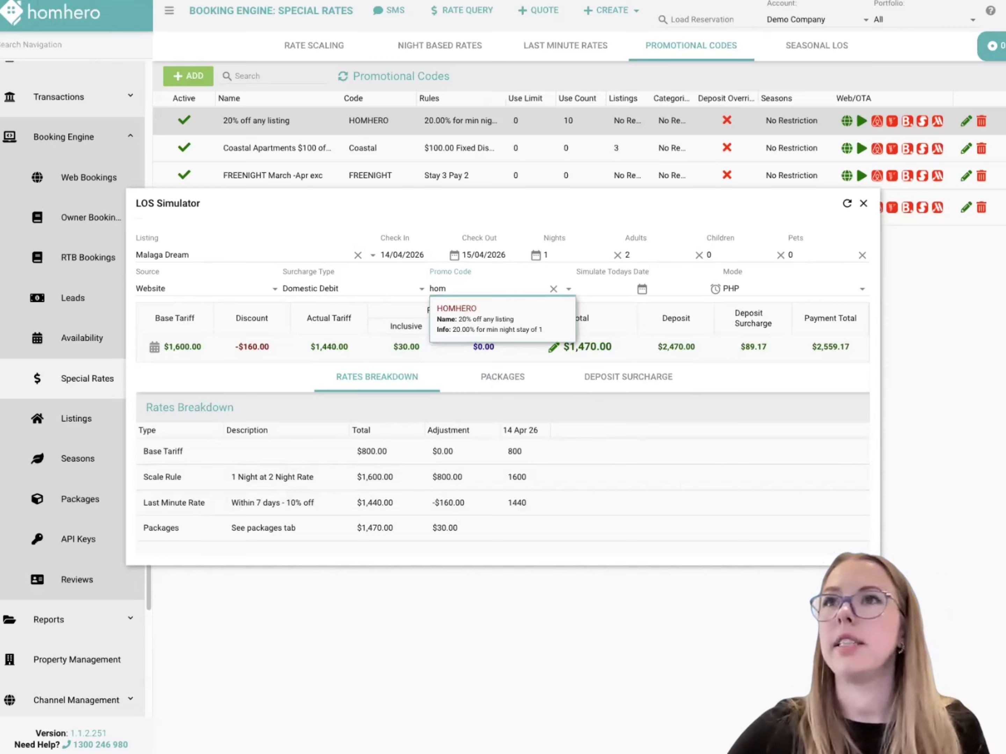
pyautogui.click(494, 311)
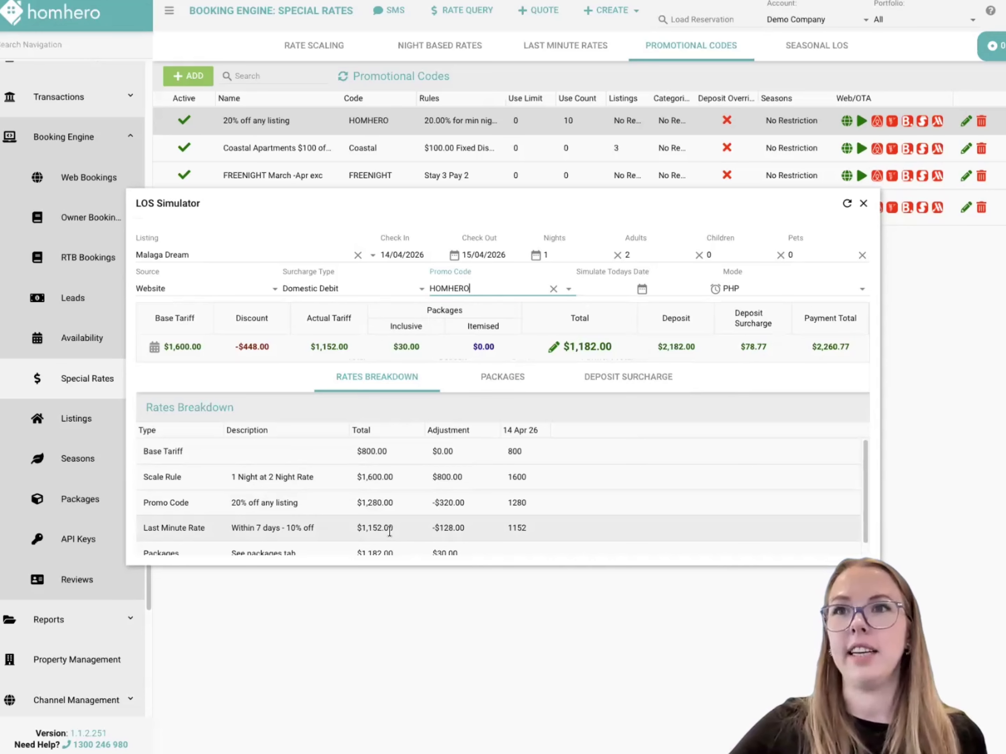
pyautogui.scroll(-1, 395, 527)
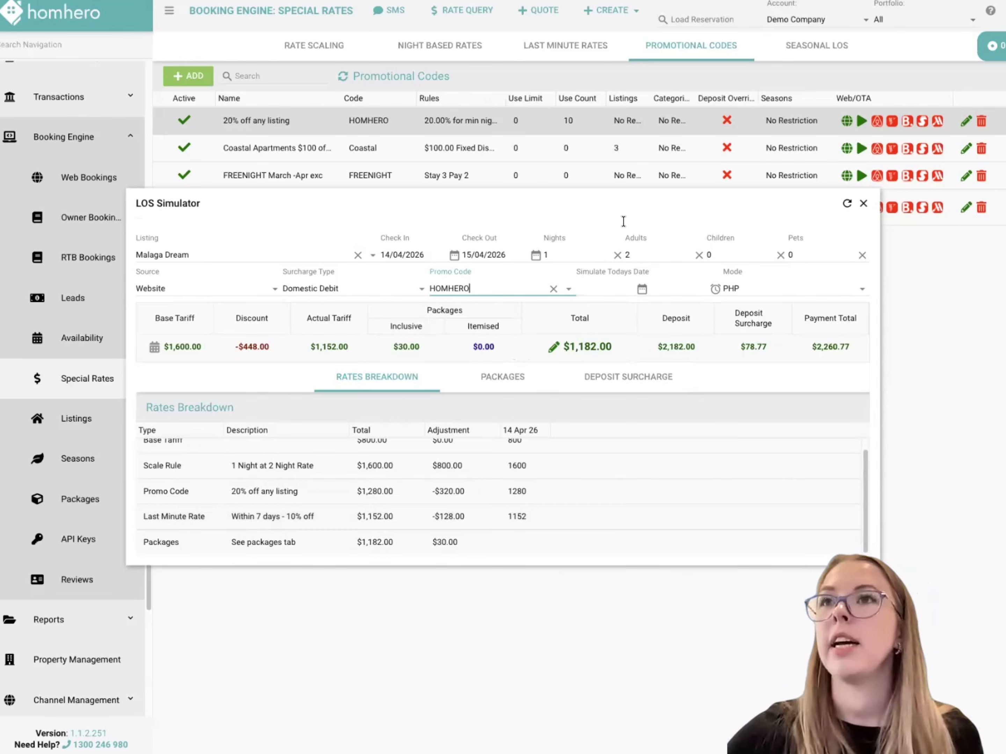
pyautogui.click(863, 205)
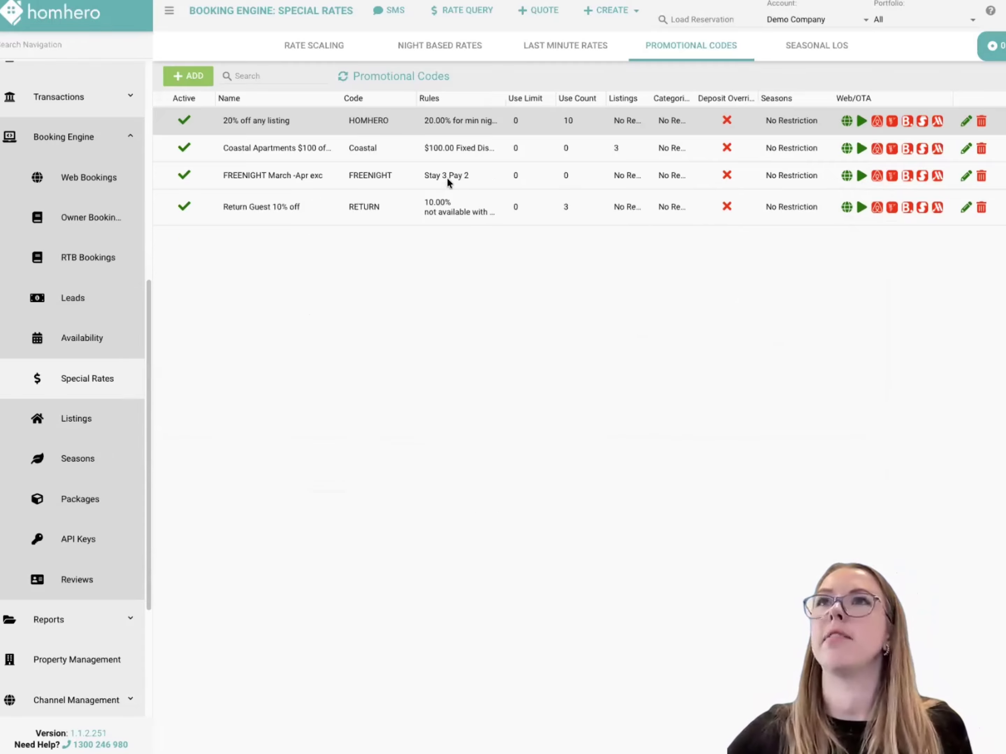
# Make the 20% off any listing promotional code exclusive and save it.
pyautogui.click(312, 126)
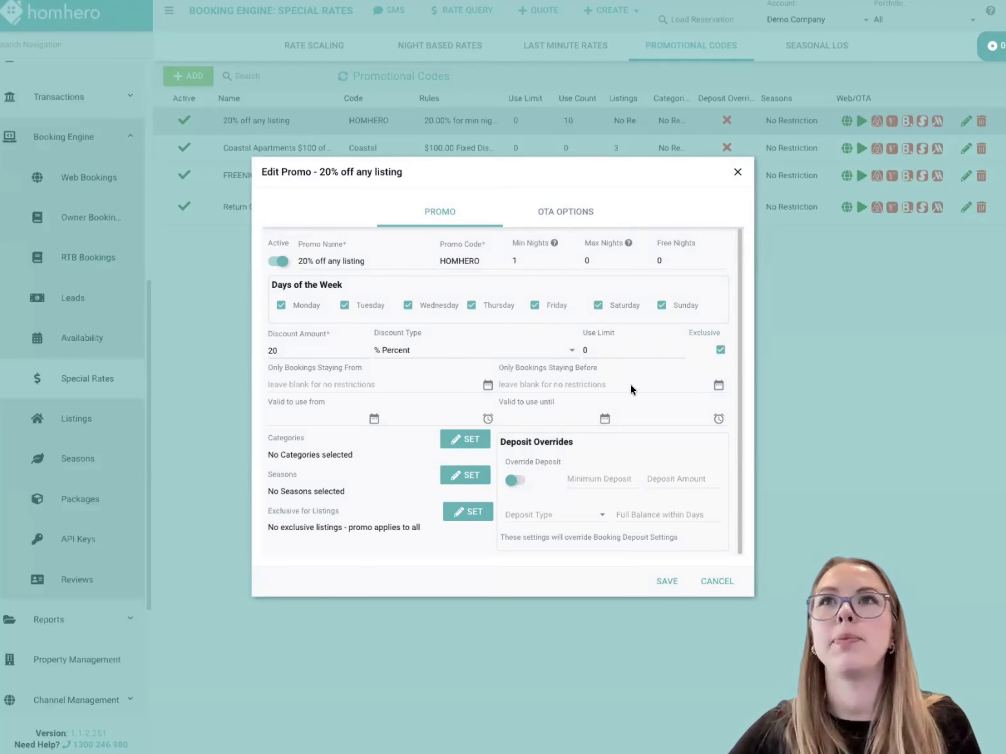
pyautogui.click(665, 581)
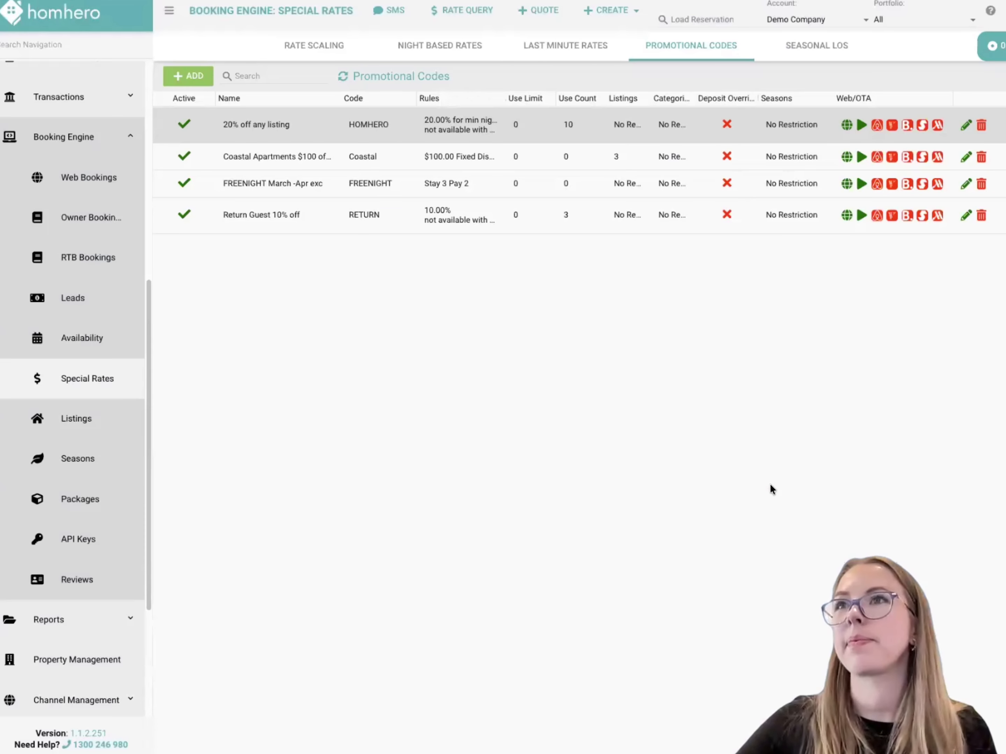
# Run a new rate query for the Malaga Dream listing, checking in 14/04/2026 for a stay of 1 night.
pyautogui.click(455, 21)
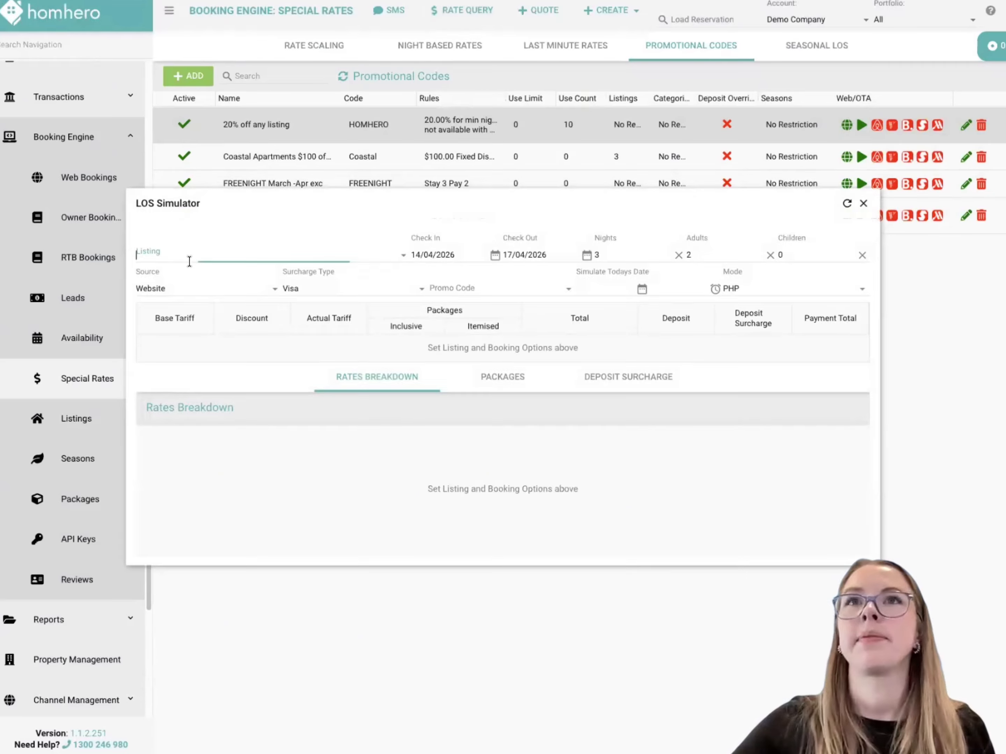
pyautogui.click(188, 259)
pyautogui.write('malag')
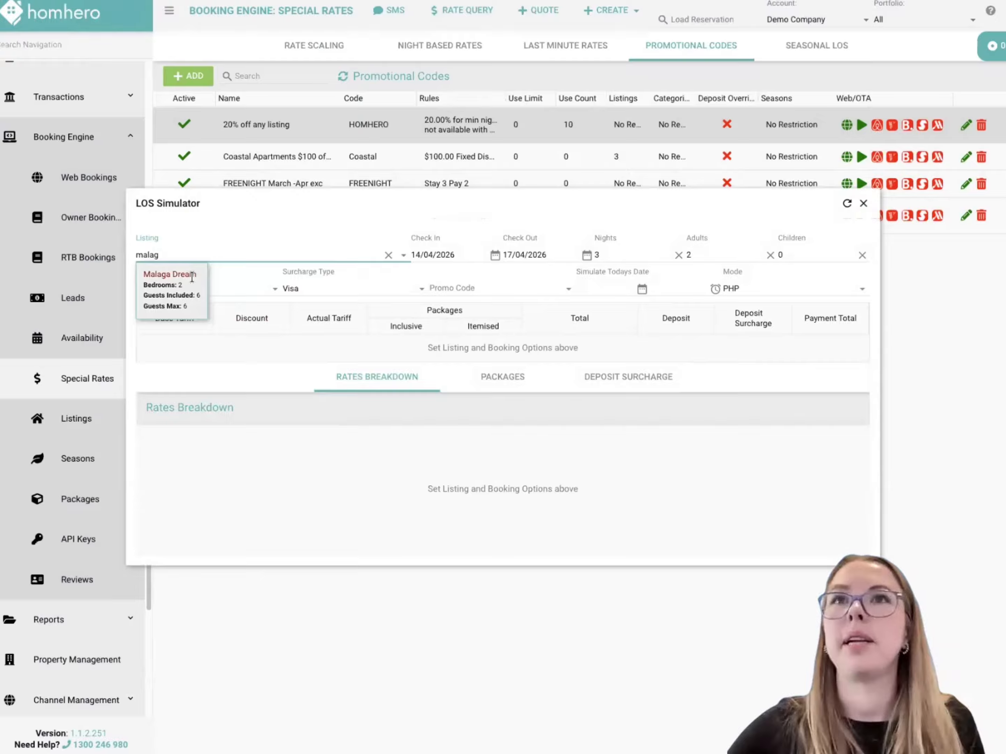
pyautogui.click(191, 273)
pyautogui.click(568, 255)
pyautogui.press('BackSpace')
pyautogui.write('1')
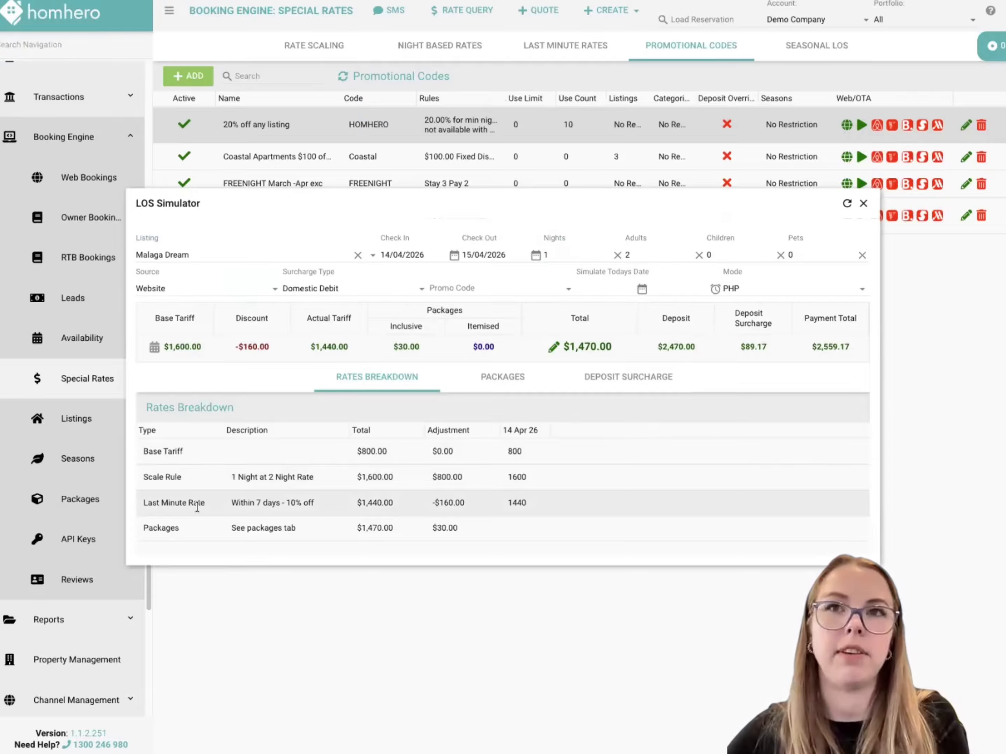
# Check the rates breakdown with the now exclusive HOMHERO promo code applied, and close the simulator.
pyautogui.click(568, 290)
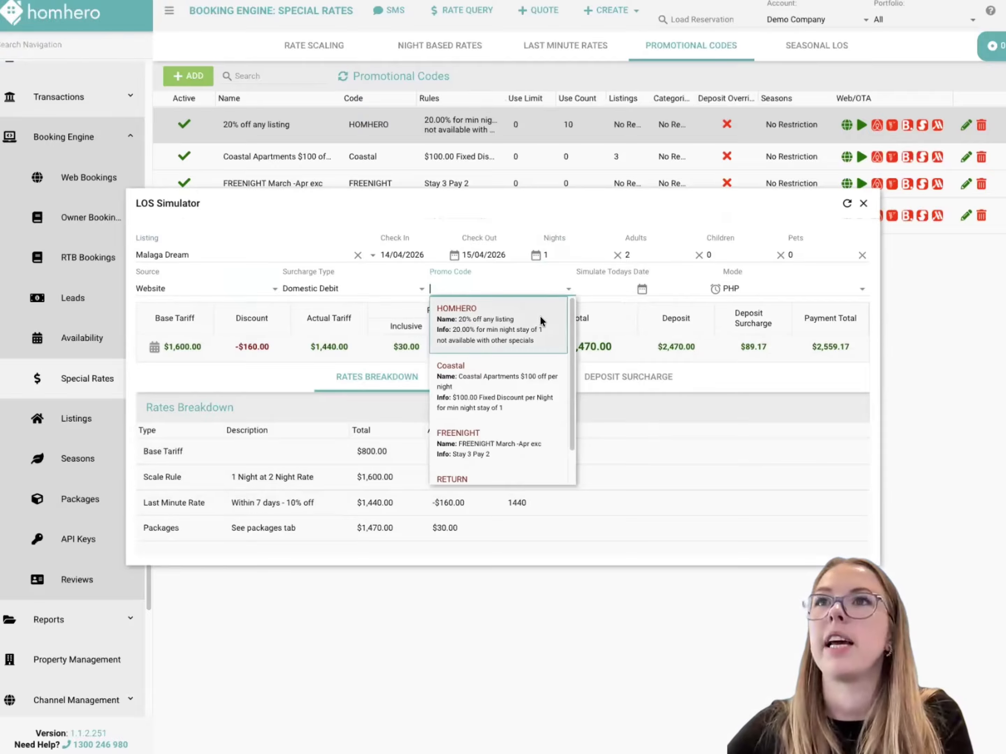
pyautogui.click(524, 325)
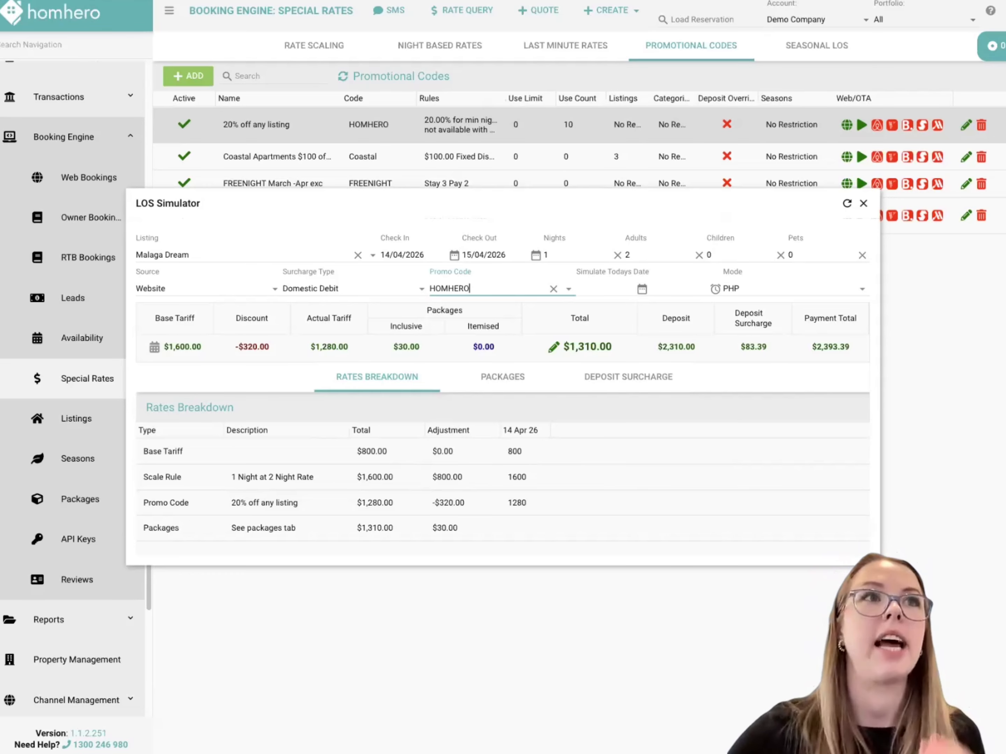
pyautogui.click(863, 203)
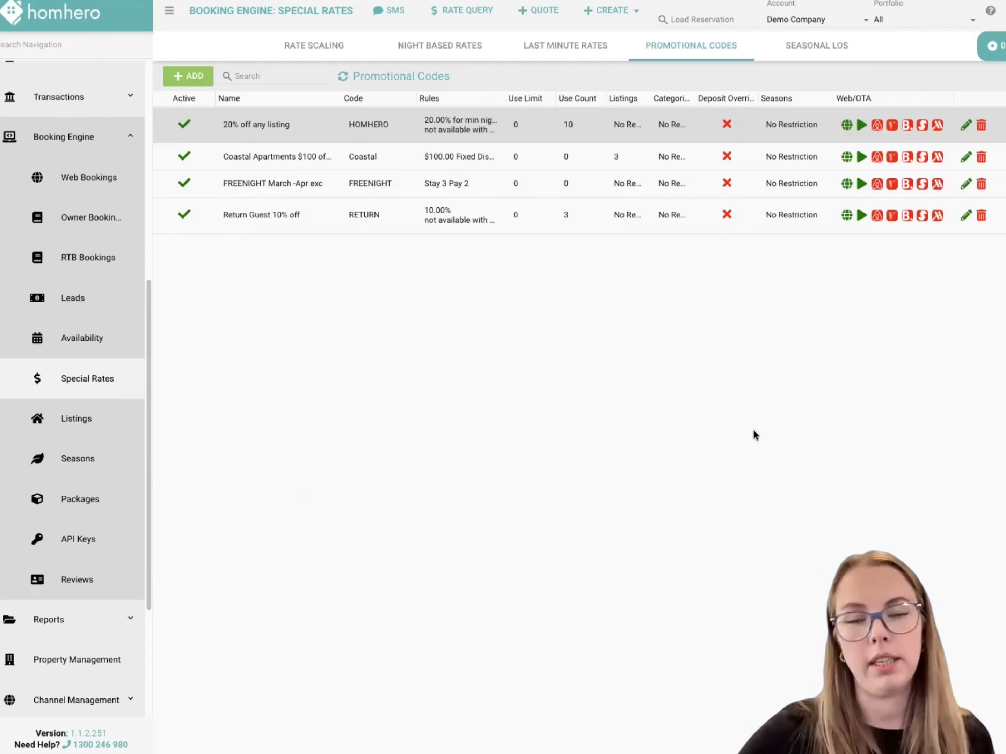
# Open the Airbnb promotions page within Channel Management.
pyautogui.scroll(-5, 107, 566)
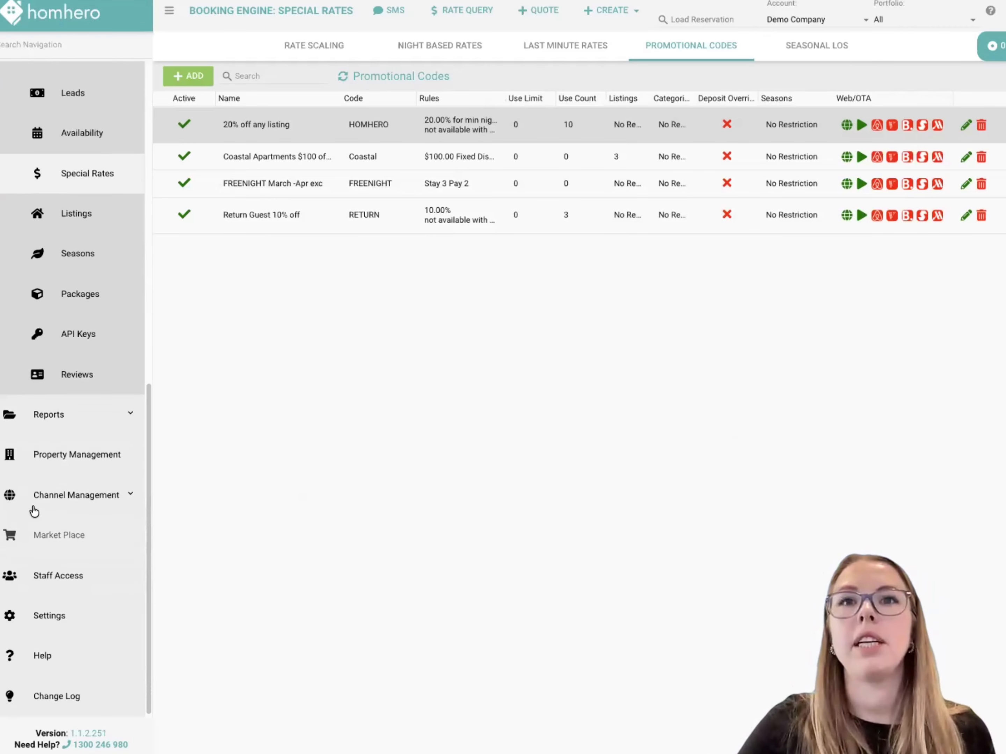
pyautogui.click(85, 497)
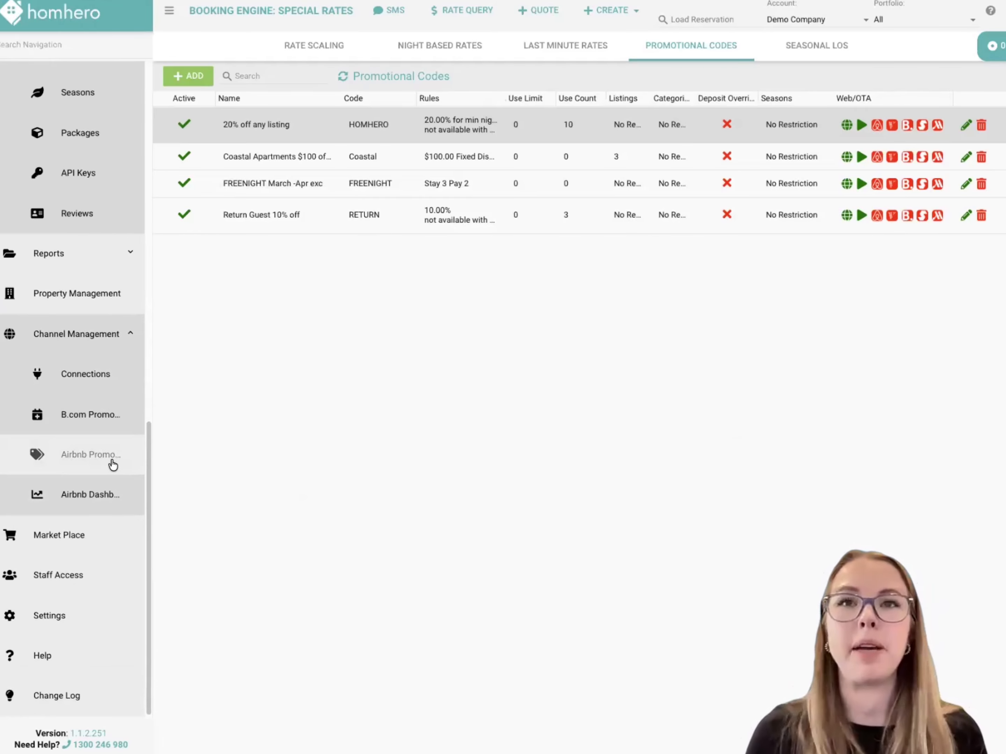
pyautogui.click(113, 464)
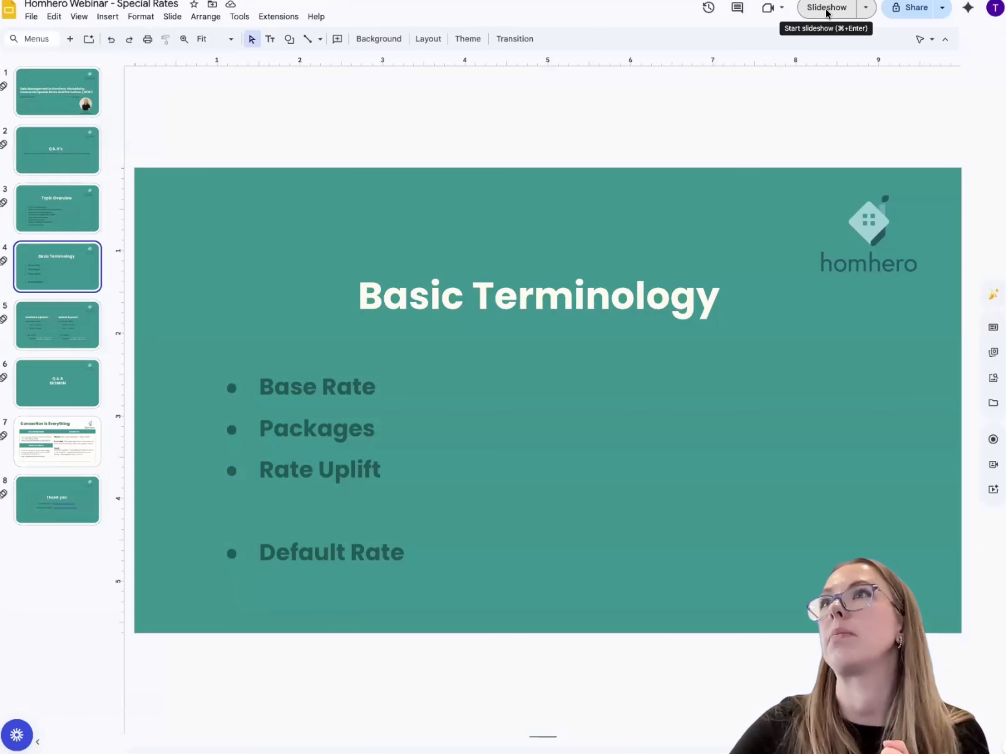
# In the Google Slides webinar deck, start presenting from the Basic Terminology slide and advance to the following slide.
pyautogui.click(821, 14)
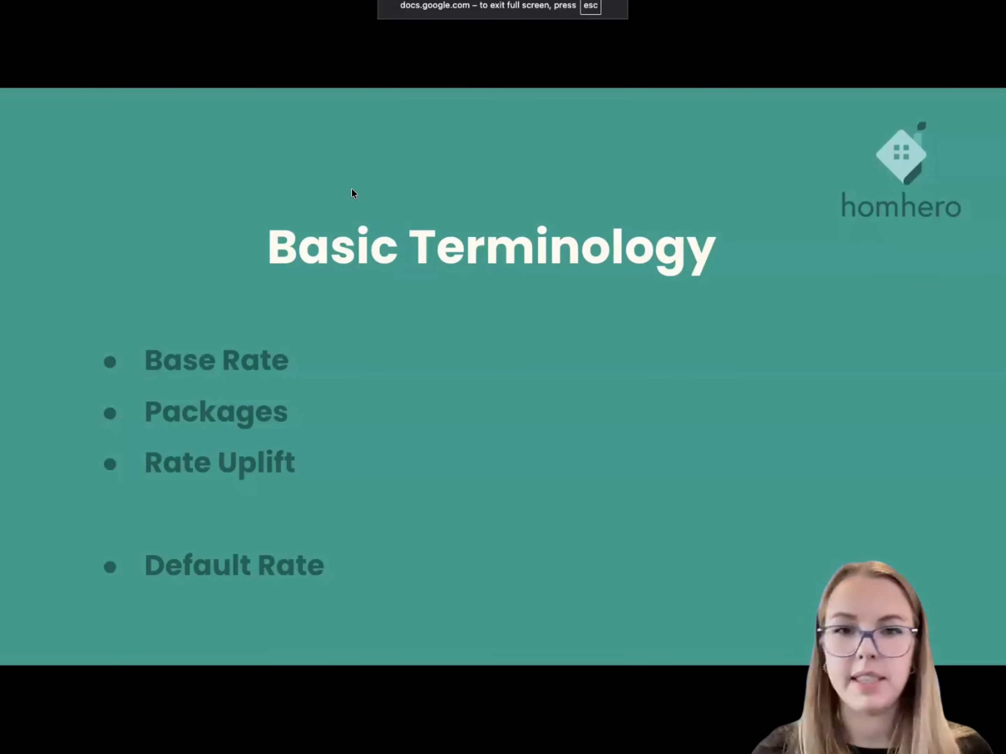
pyautogui.press('Right')
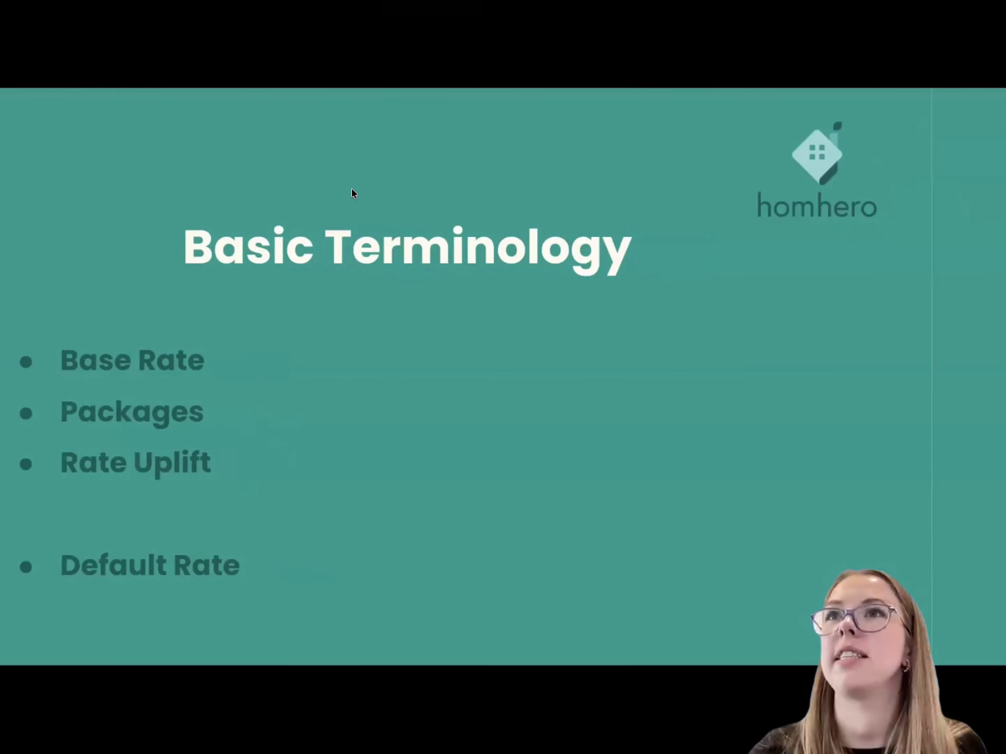